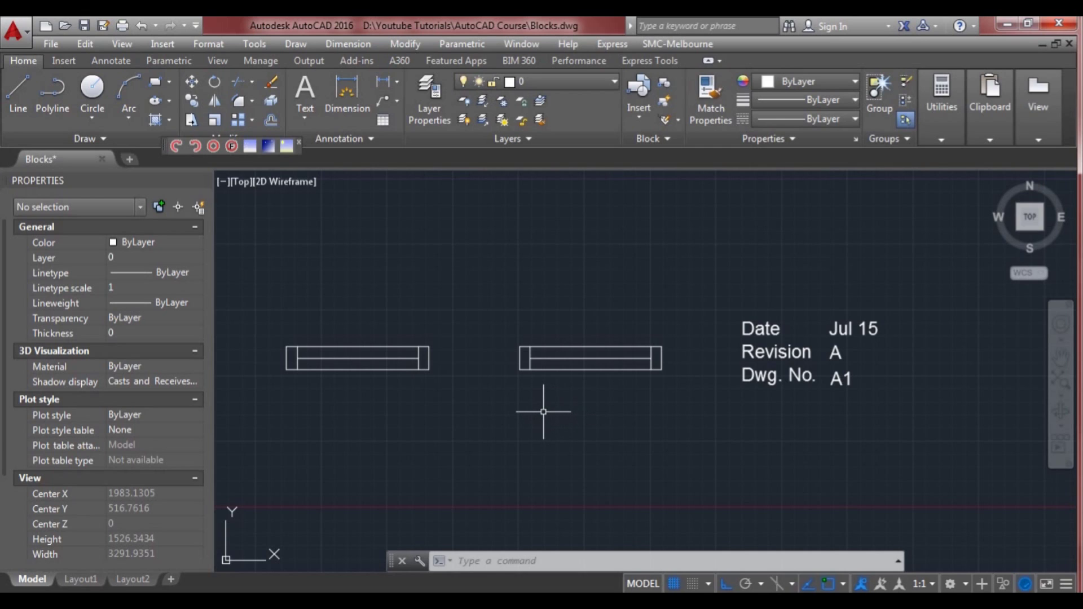
- Select the plain test block and frame both blocks in the view
mouse_move(418, 368)
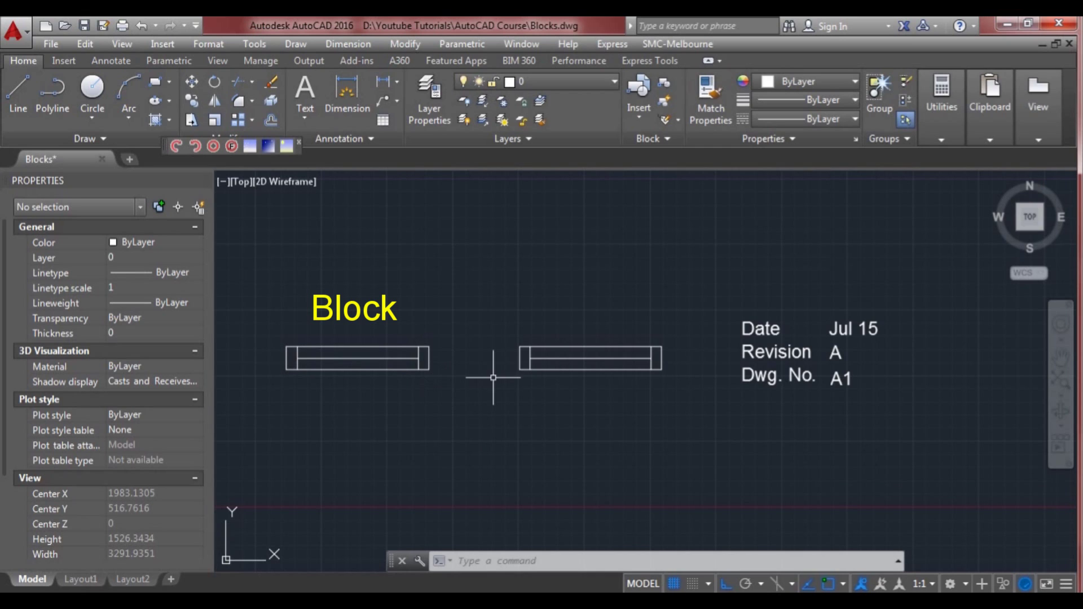
mouse_move(548, 370)
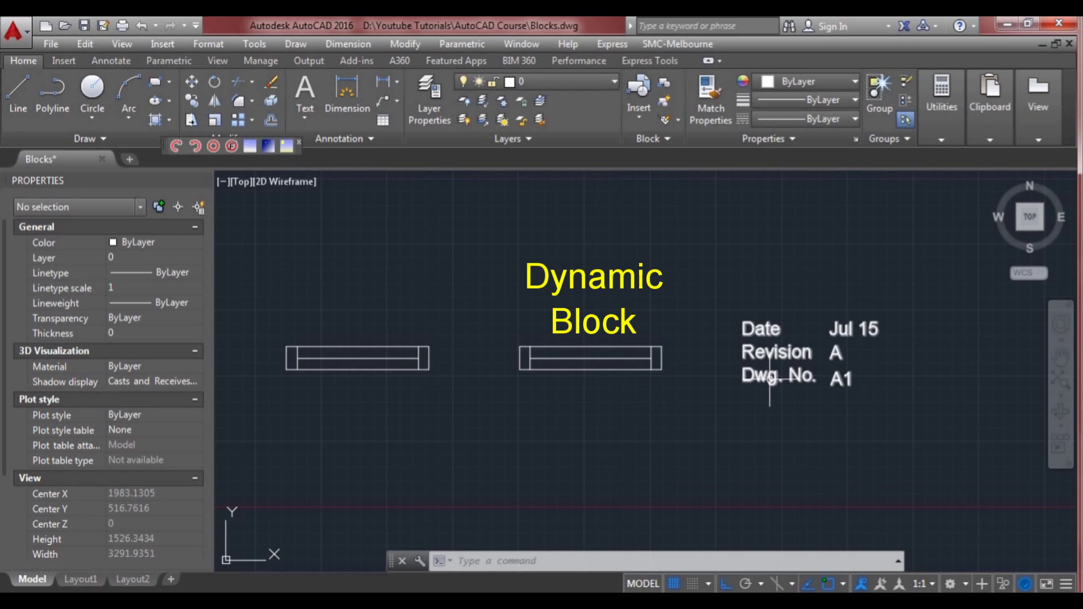
mouse_move(769, 377)
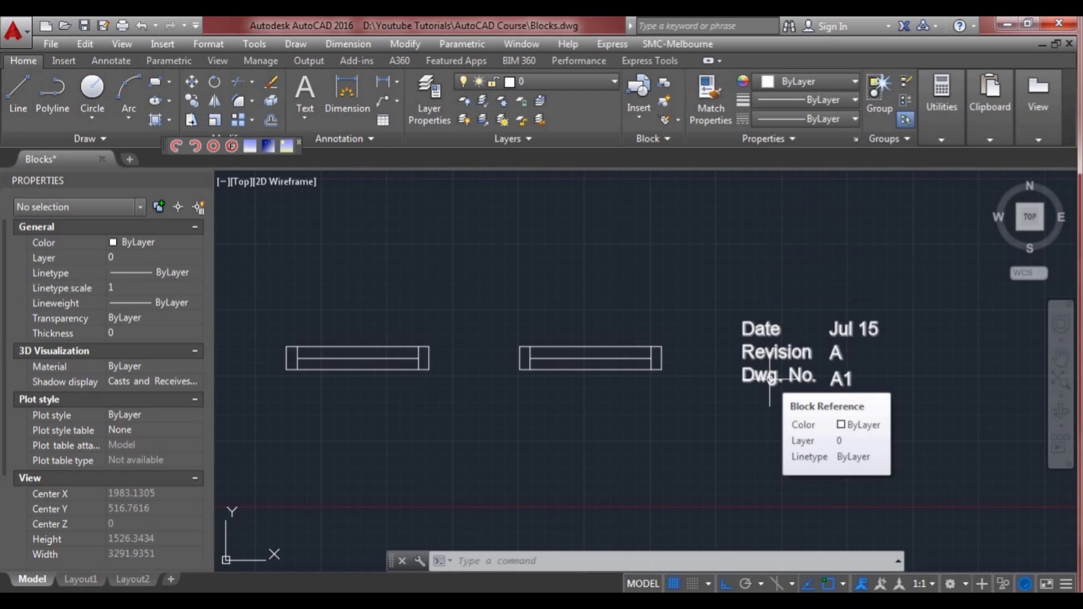
click(410, 368)
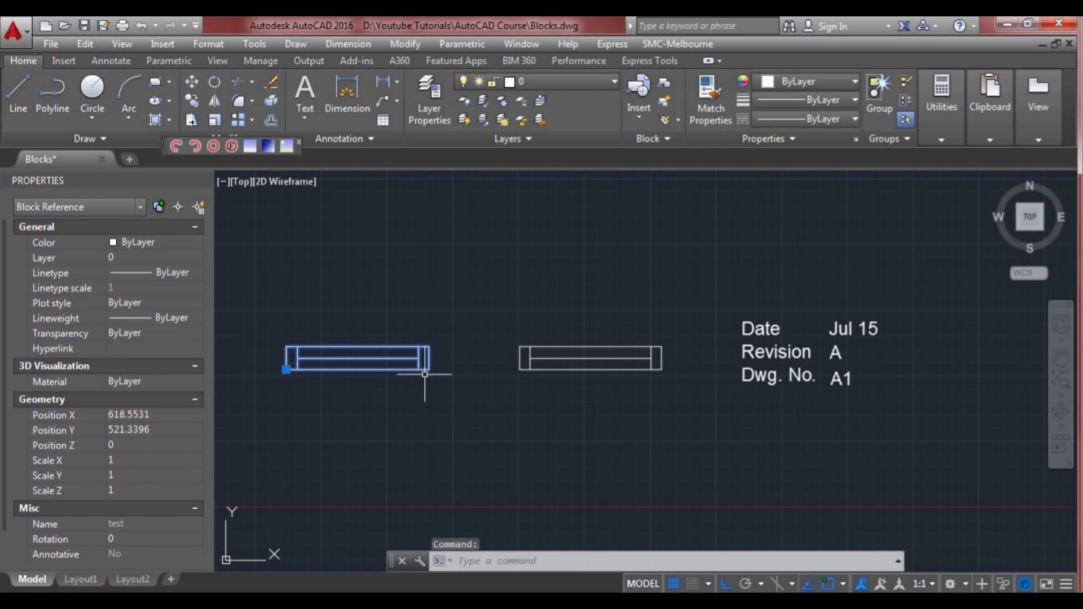
middle_drag(338, 365, 426, 369)
scroll(378, 364, up, 2)
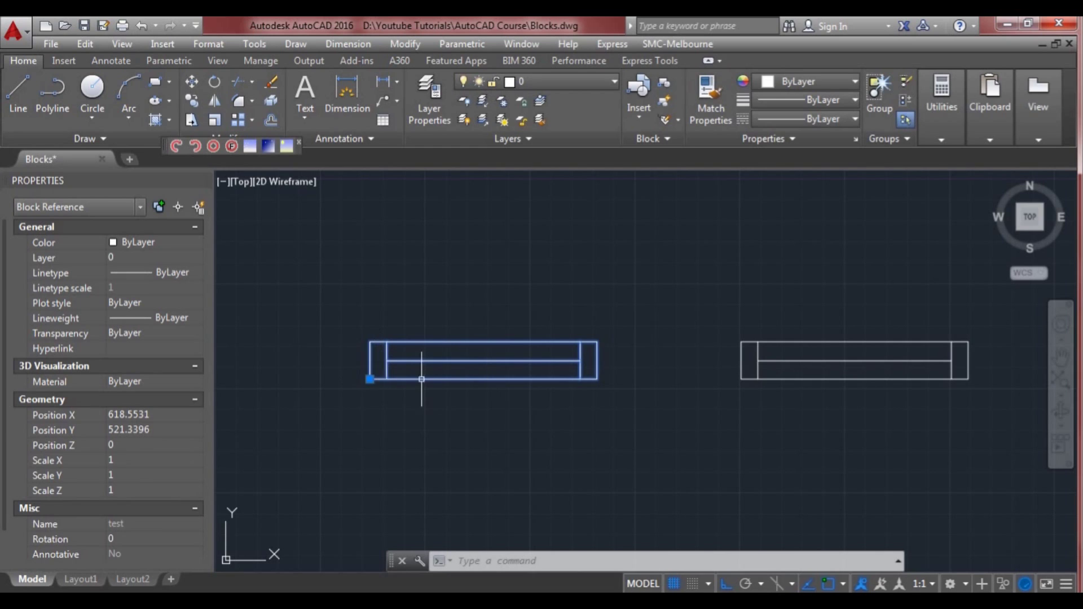
- Try repositioning the test block by its base grip, then cancel the edit
click(370, 378)
click(370, 451)
click(369, 451)
click(370, 359)
click(370, 359)
click(322, 388)
click(322, 359)
click(345, 411)
key(Escape)
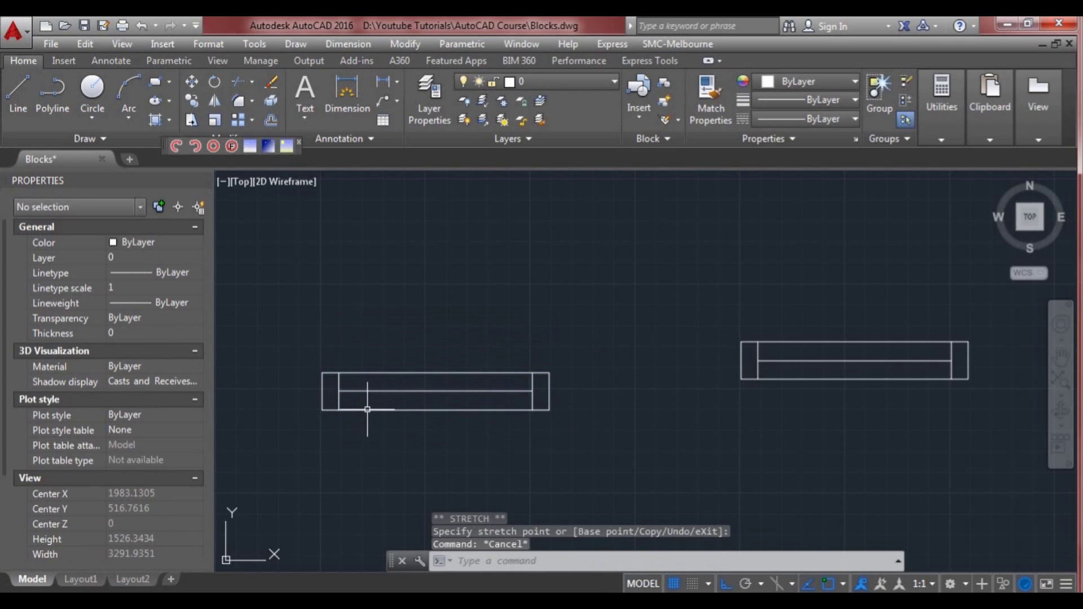
- Grip-move the test block with Ortho off to a spot up and to the right
scroll(344, 391, up, 2)
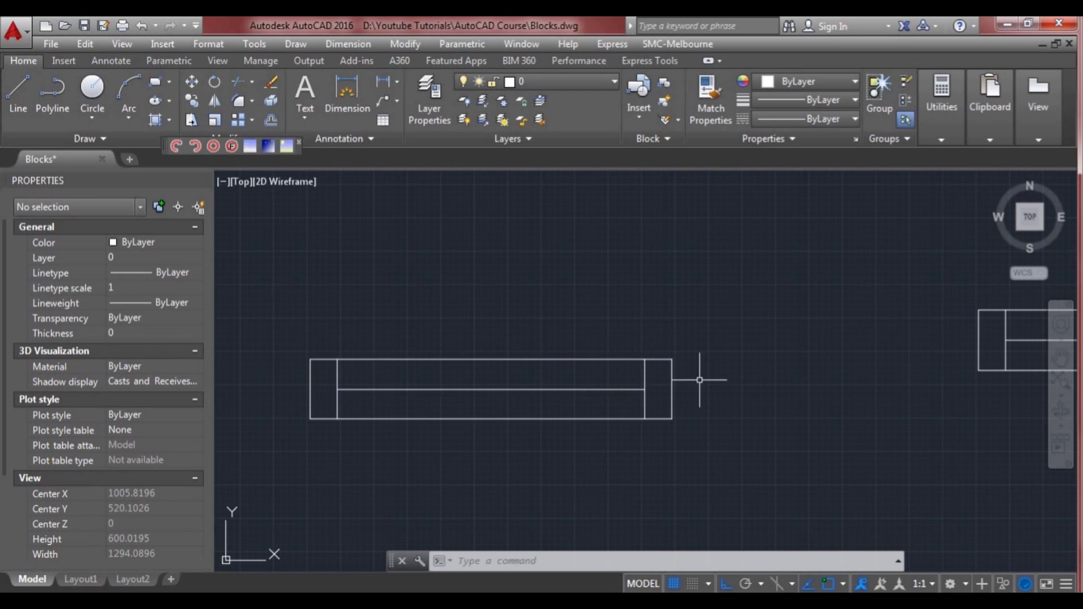
scroll(581, 374, down, 2)
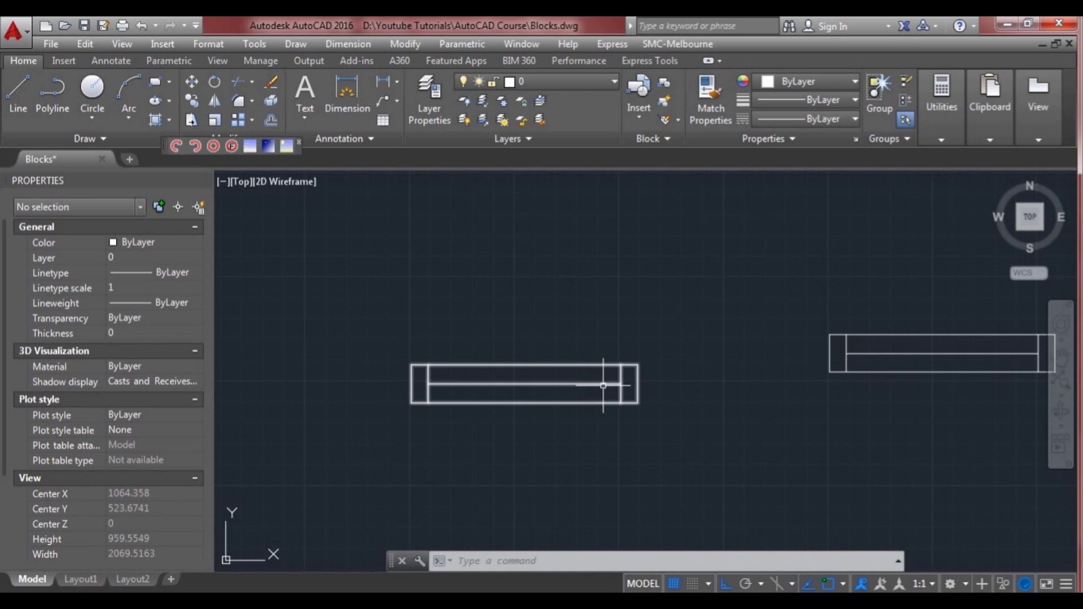
middle_drag(625, 397, 588, 394)
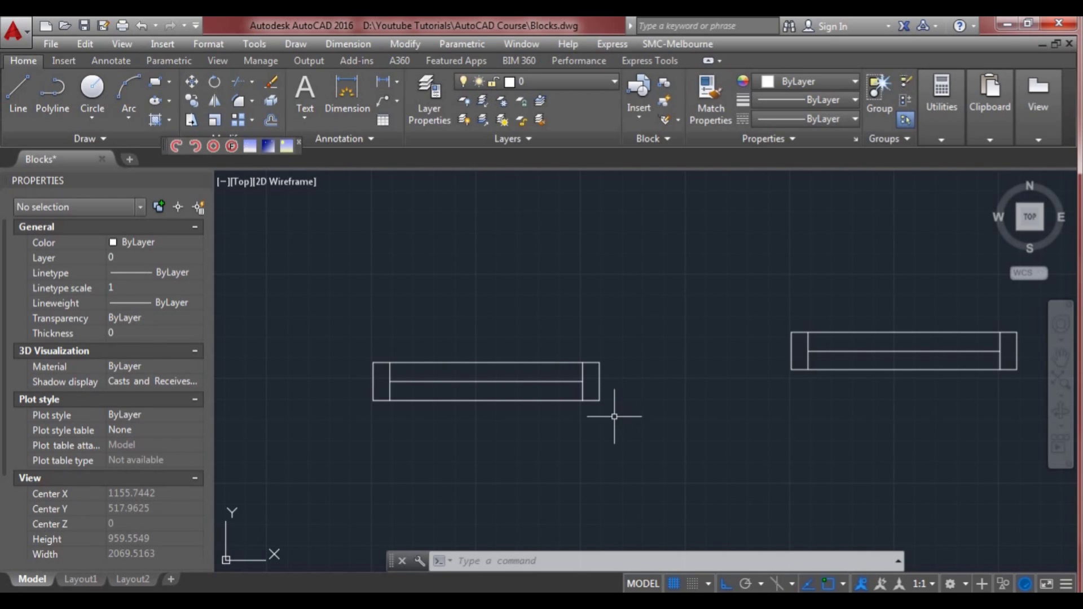
click(610, 403)
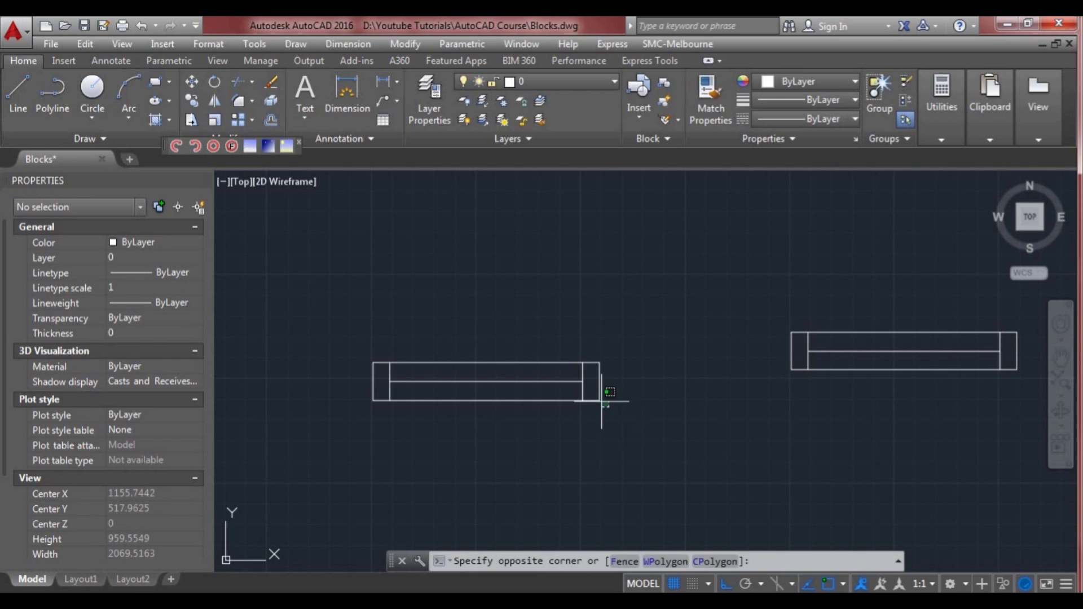
click(592, 395)
click(373, 400)
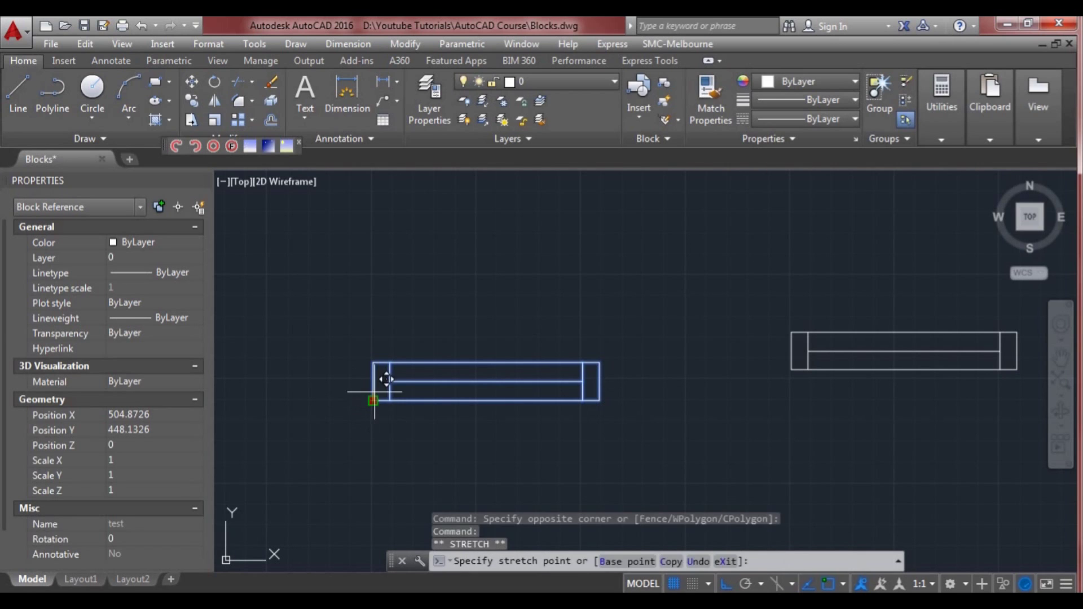
key(space)
key(F8)
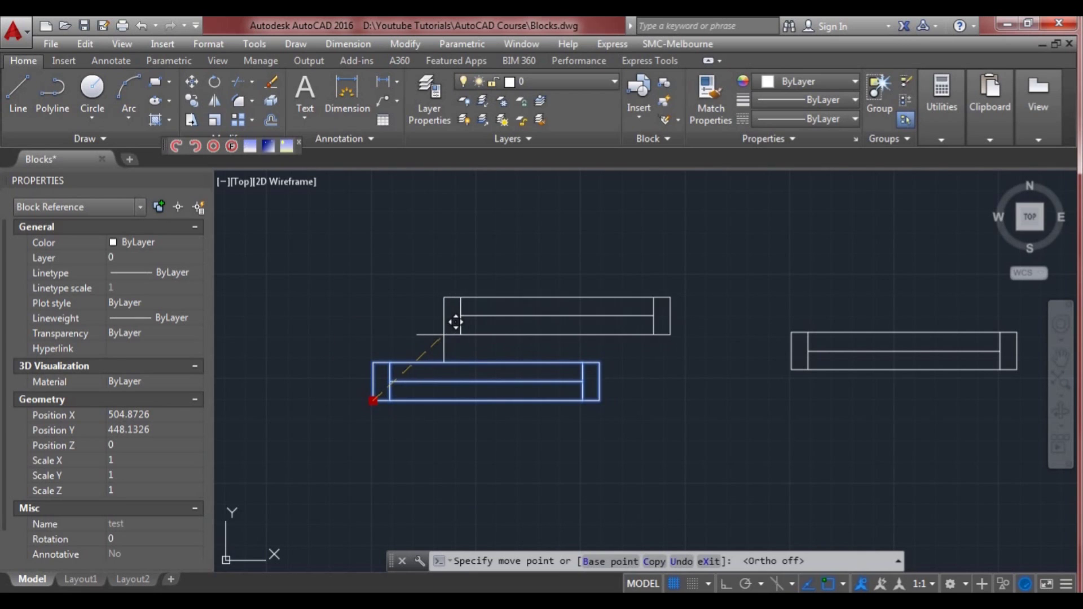
click(405, 340)
key(Escape)
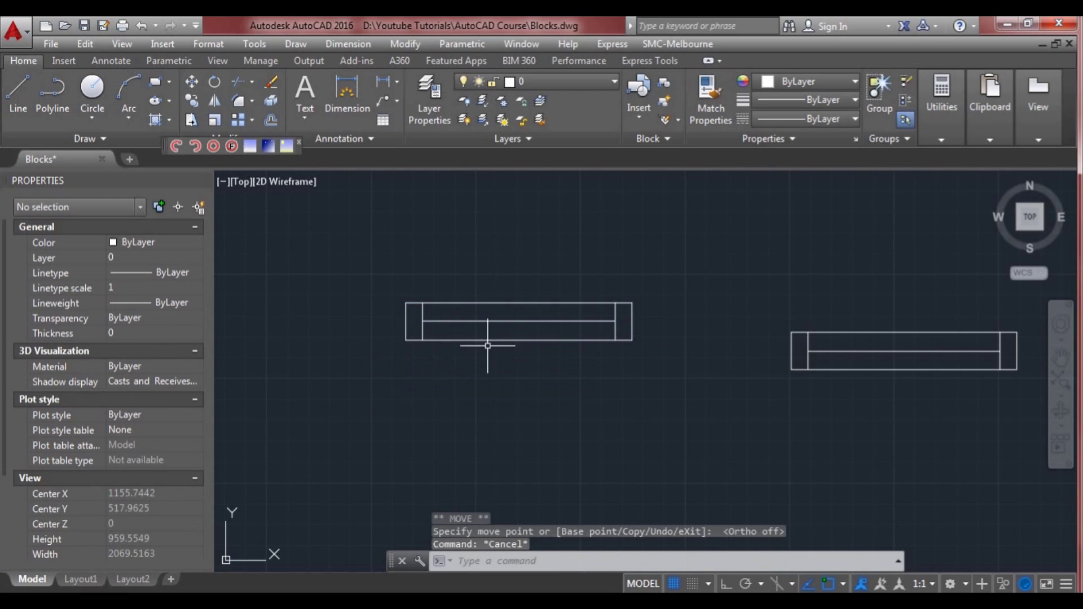
middle_drag(539, 339, 495, 380)
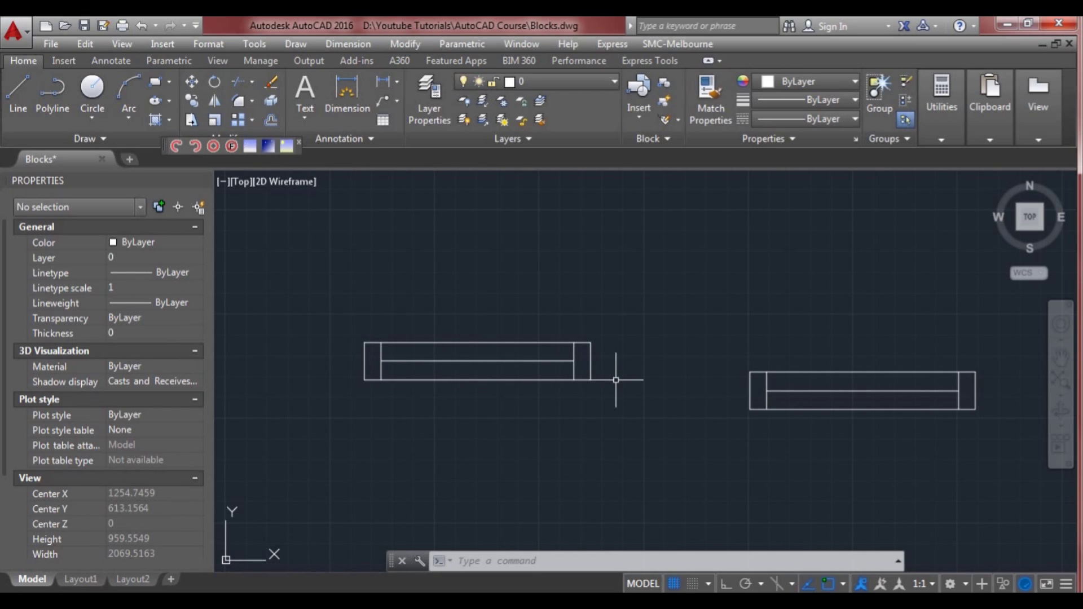
middle_drag(637, 379, 288, 355)
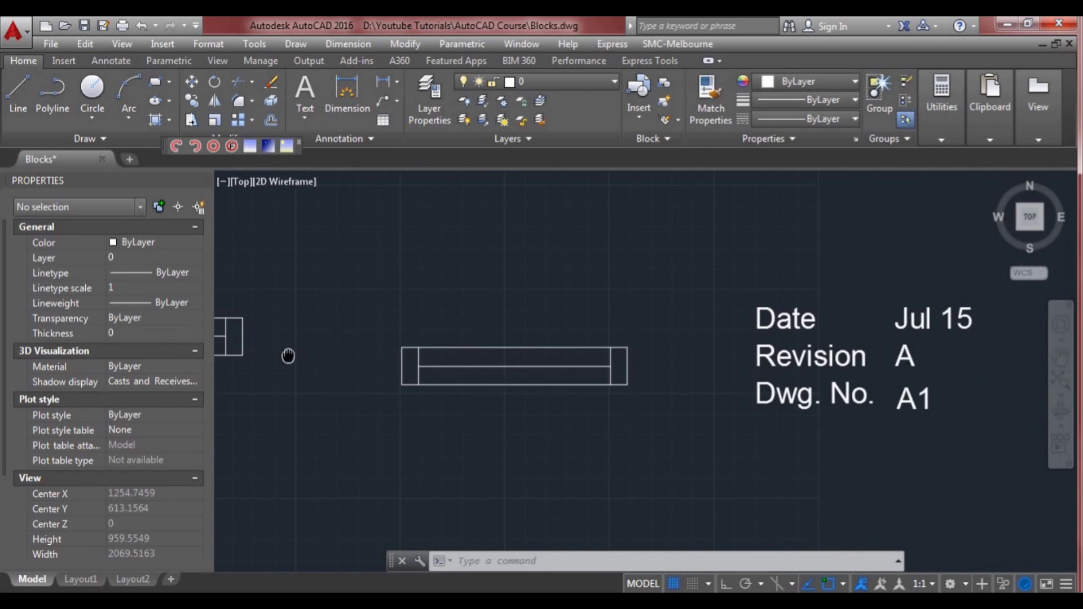
- Select the test-dyn dynamic block and frame both blocks in the view
click(454, 385)
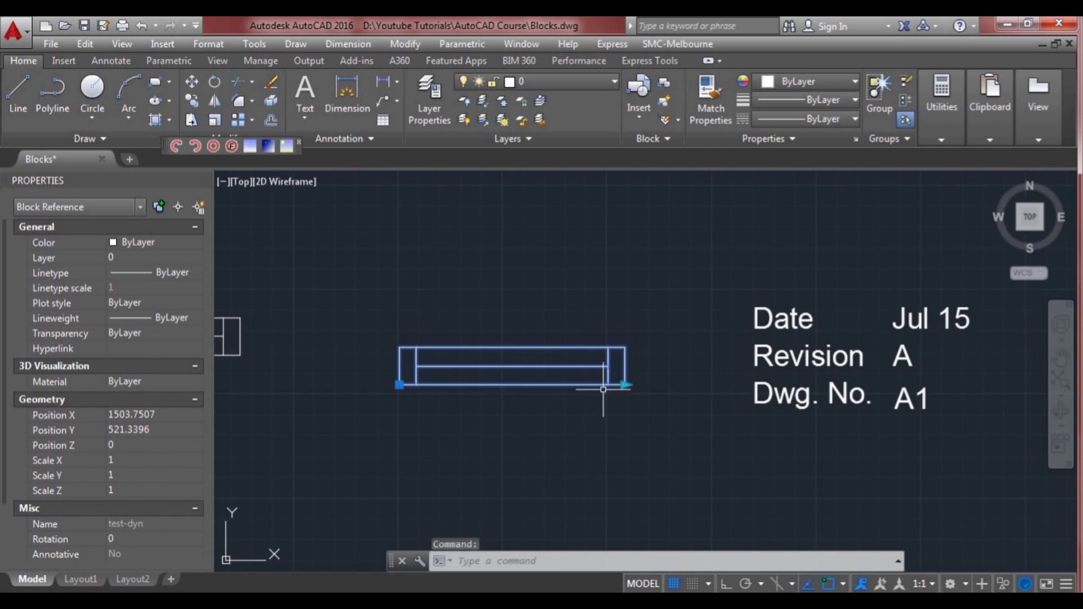
scroll(634, 384, up, 3)
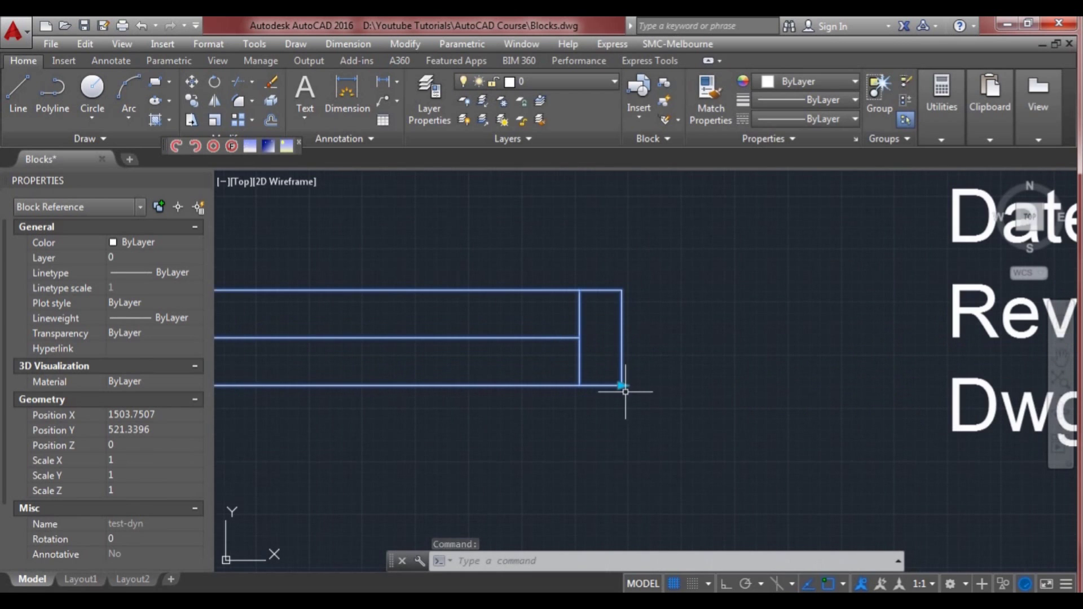
scroll(645, 390, down, 3)
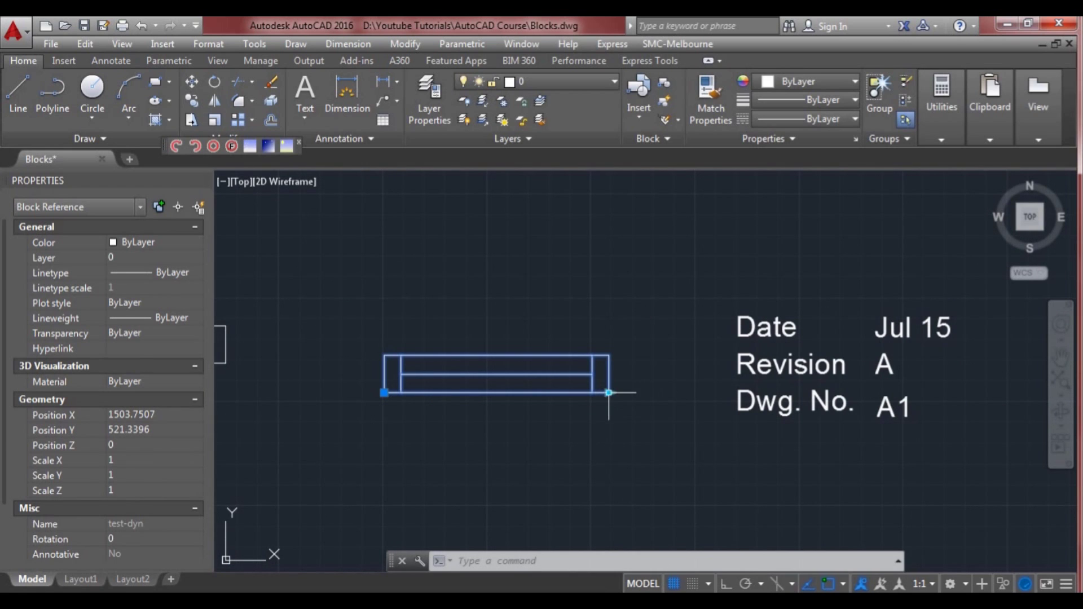
middle_drag(369, 394, 595, 398)
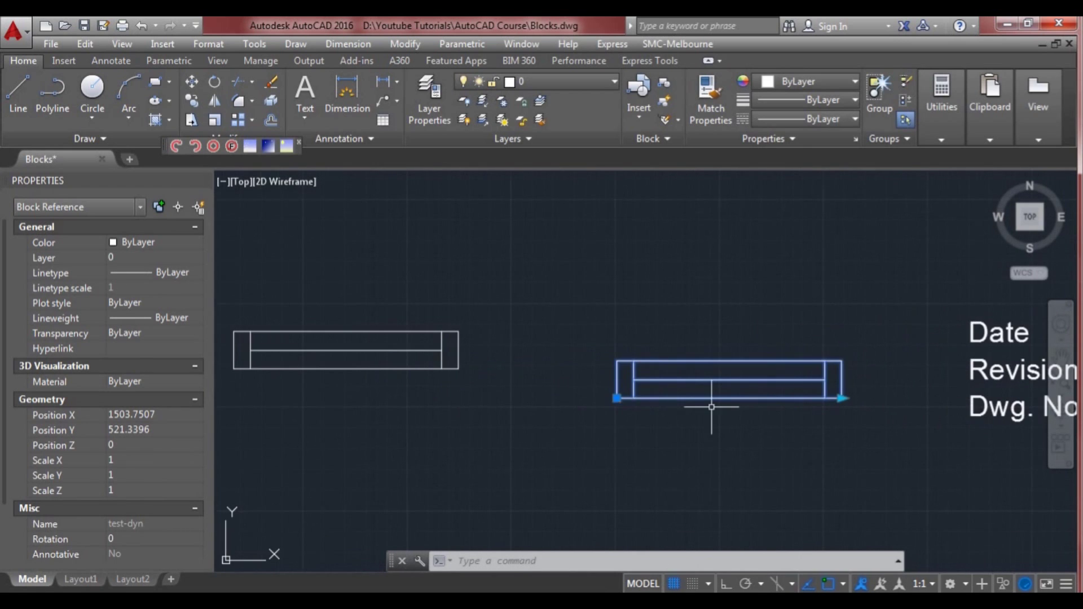
scroll(404, 406, down, 2)
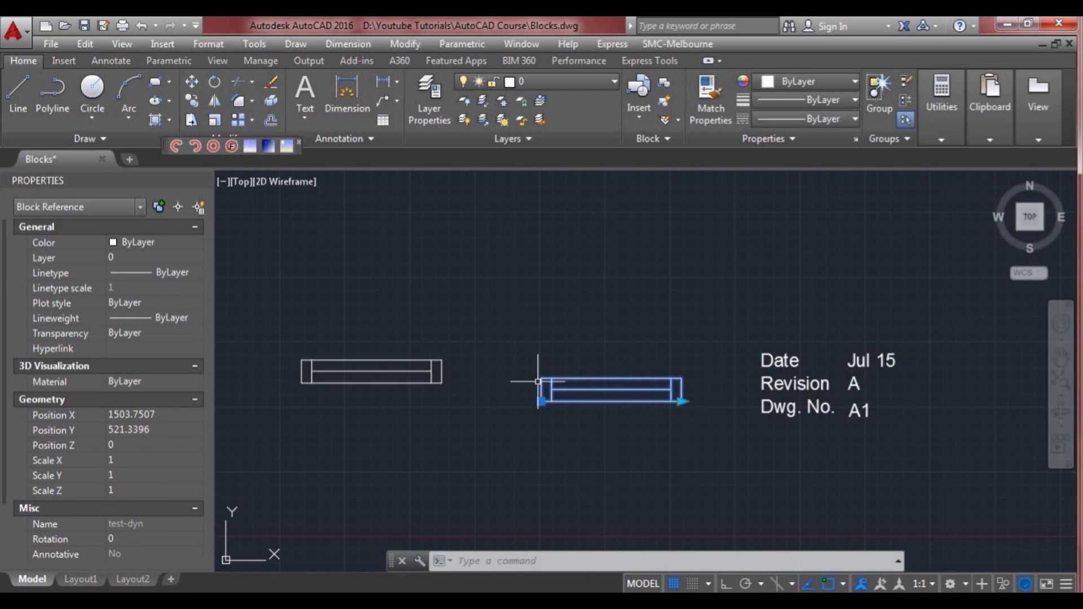
- Move the left block slightly lower and to the right by its base grip
click(401, 370)
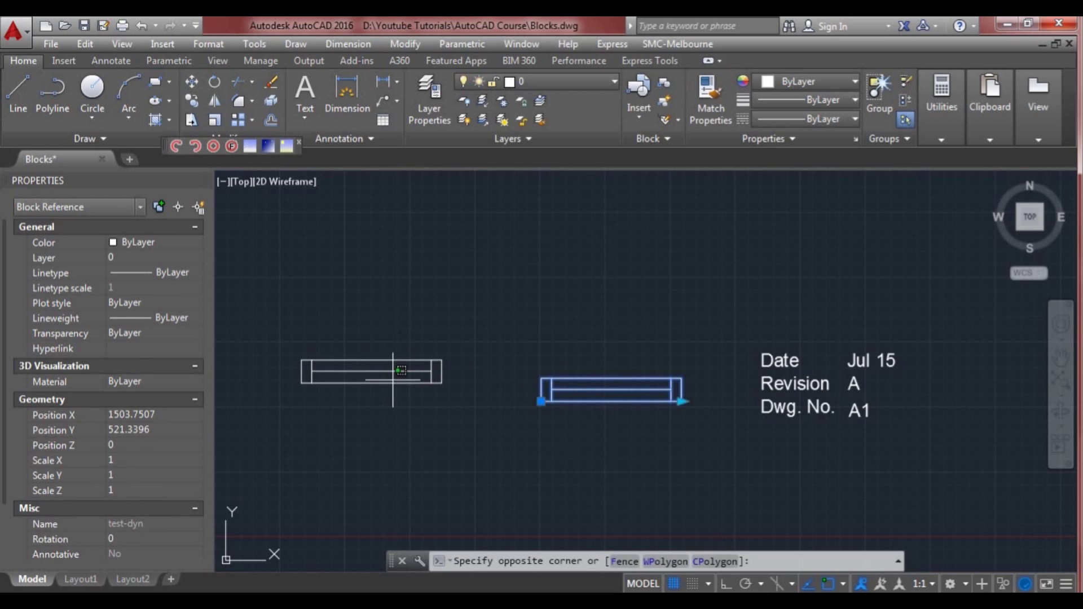
click(351, 367)
click(303, 384)
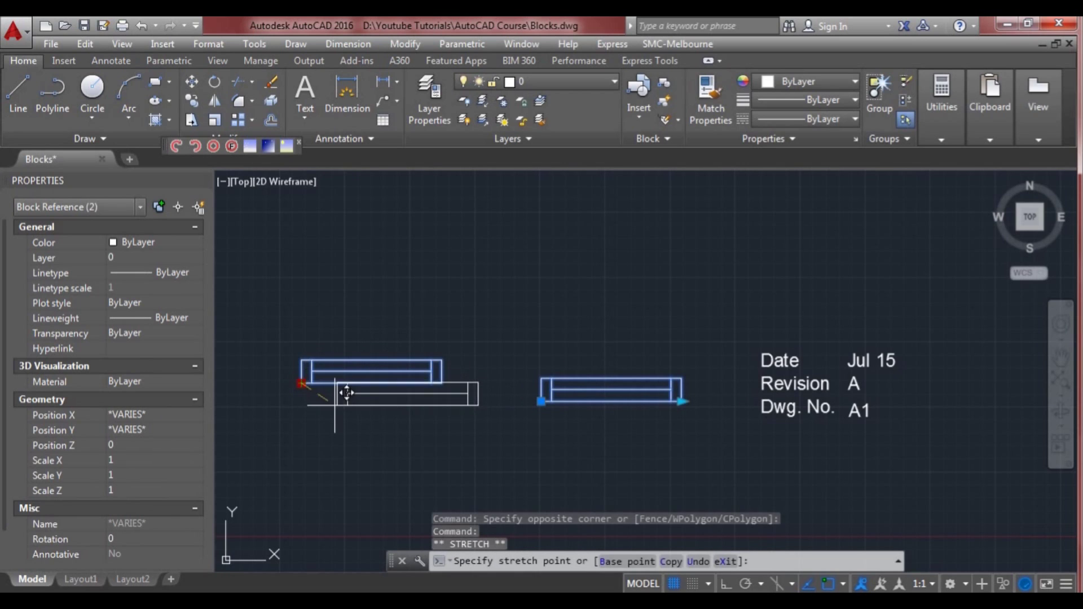
click(313, 408)
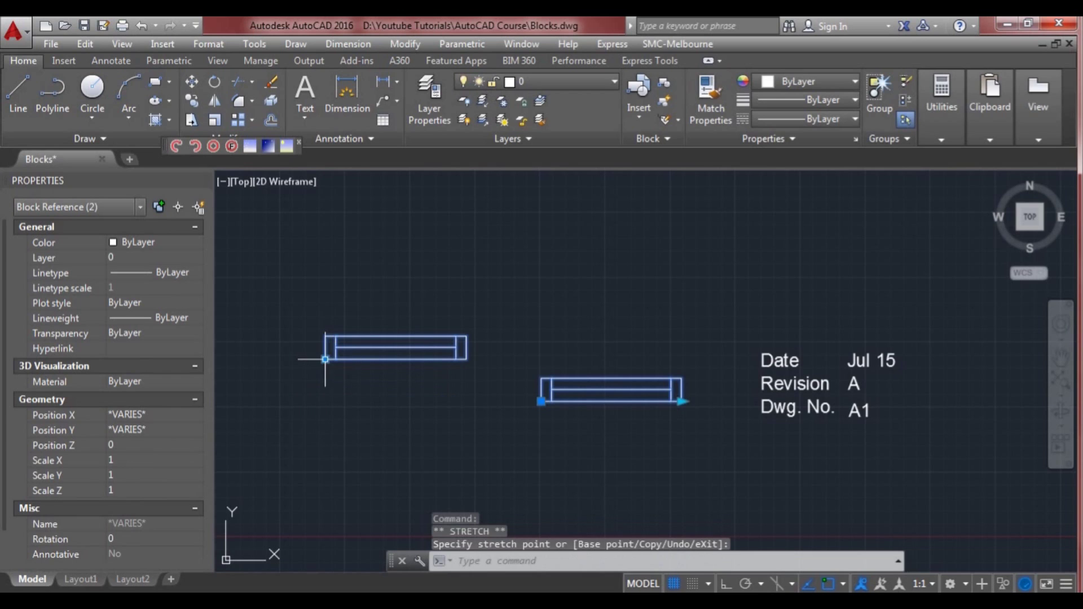
click(305, 390)
- Stretch the test-dyn block's right end longer, shorter and back out, then cancel
click(682, 402)
click(741, 402)
click(739, 401)
click(647, 413)
click(649, 402)
click(722, 404)
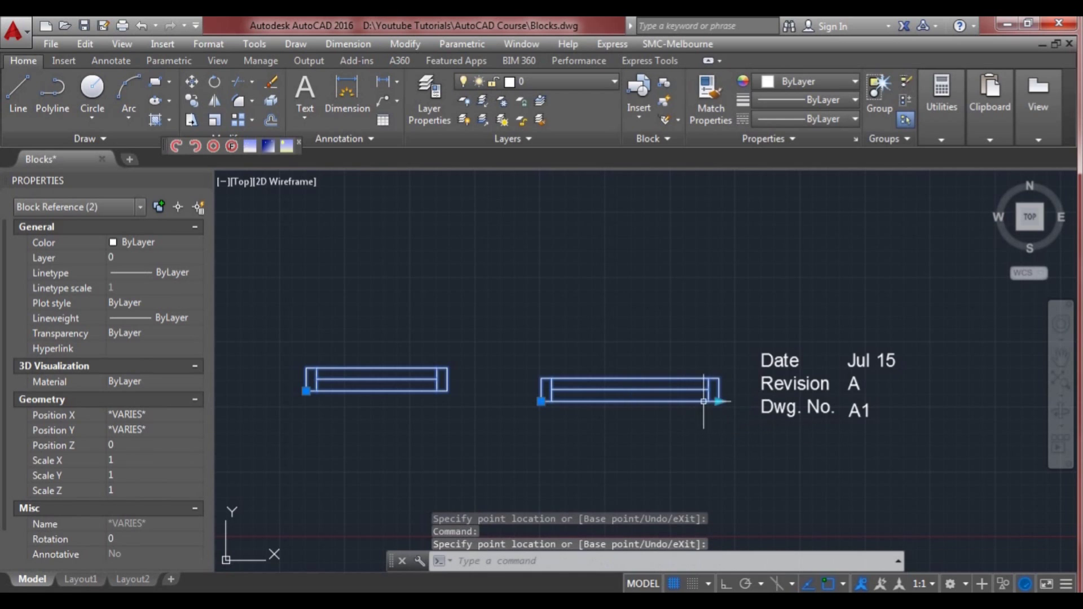
scroll(704, 401, up, 2)
key(Escape)
- Drag test-dyn's right end leftward so it is shorter than the test block
middle_drag(719, 412, 692, 414)
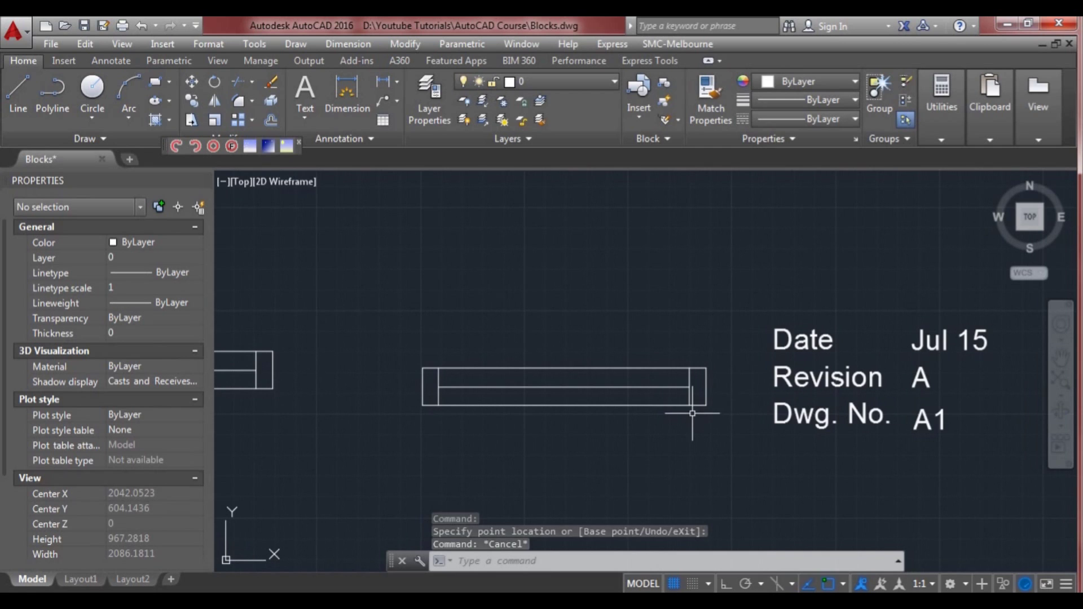
scroll(692, 414, down, 2)
click(694, 405)
click(692, 405)
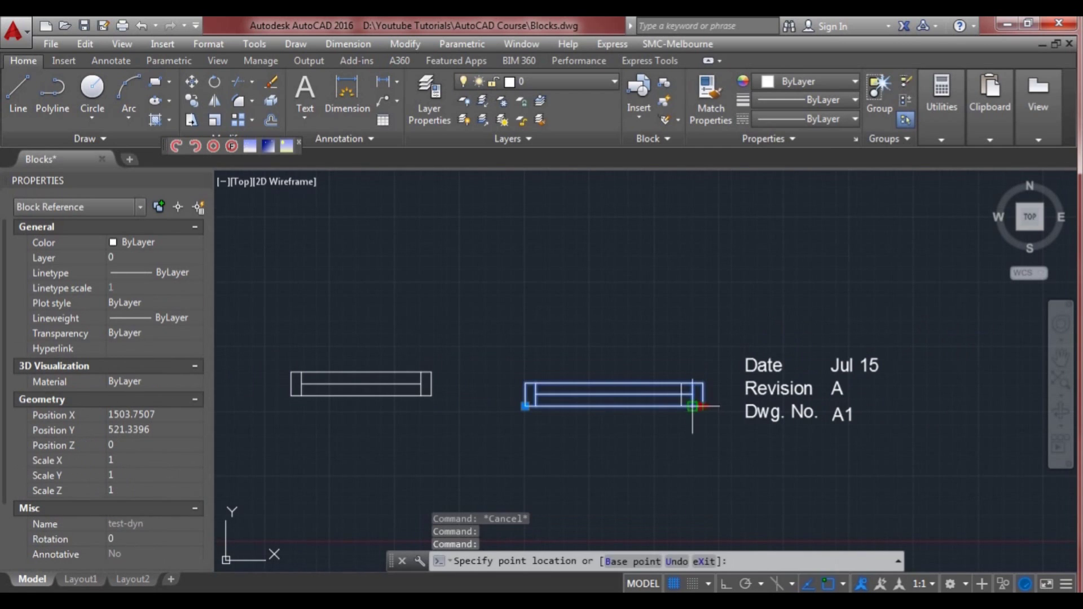
click(633, 424)
key(Escape)
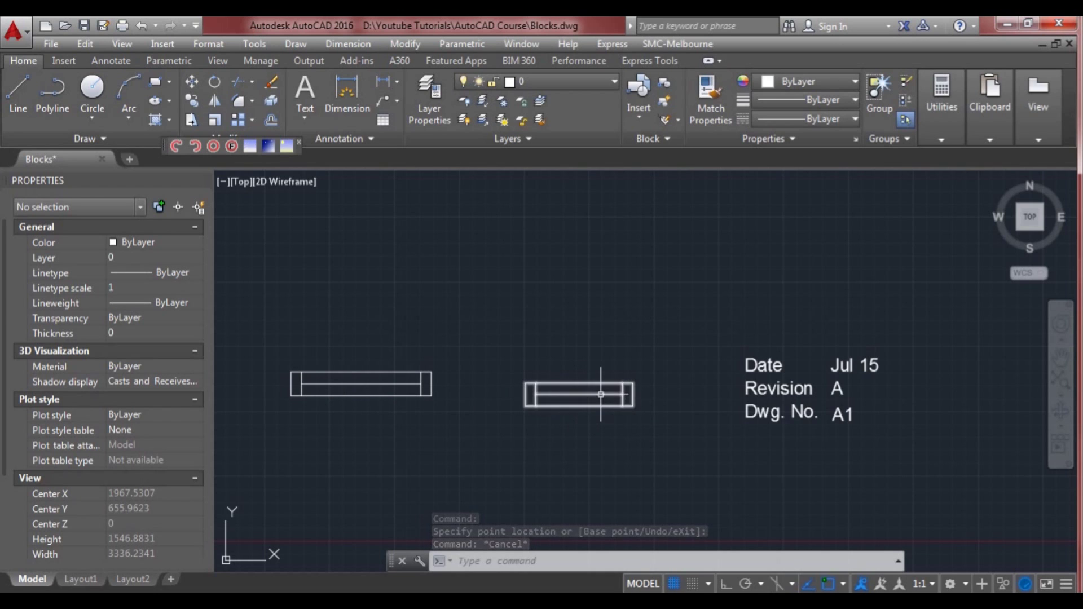
scroll(604, 391, up, 2)
scroll(607, 393, down, 2)
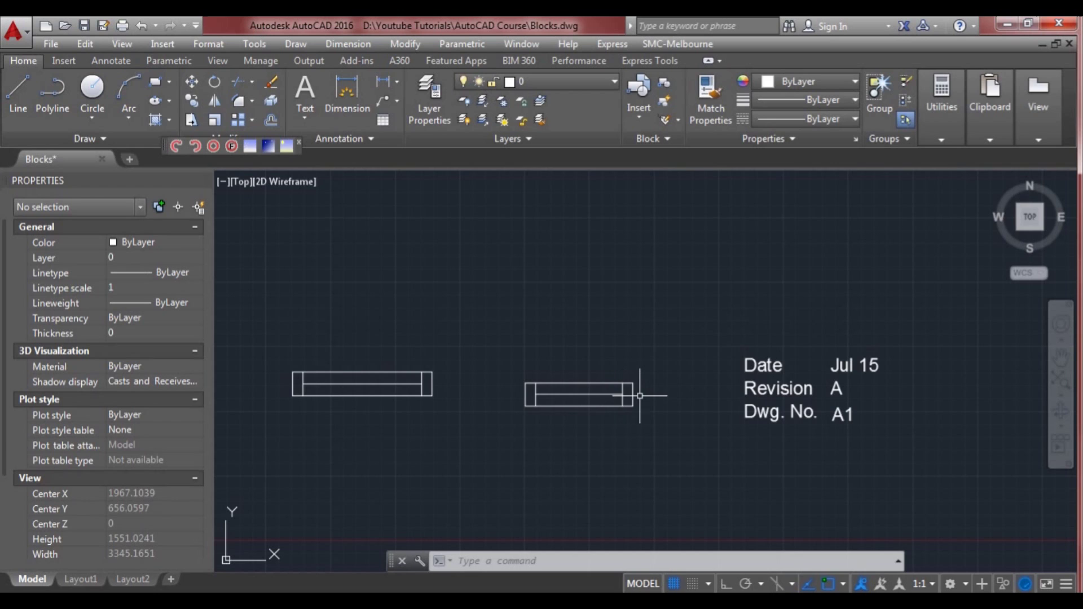
scroll(646, 397, up, 2)
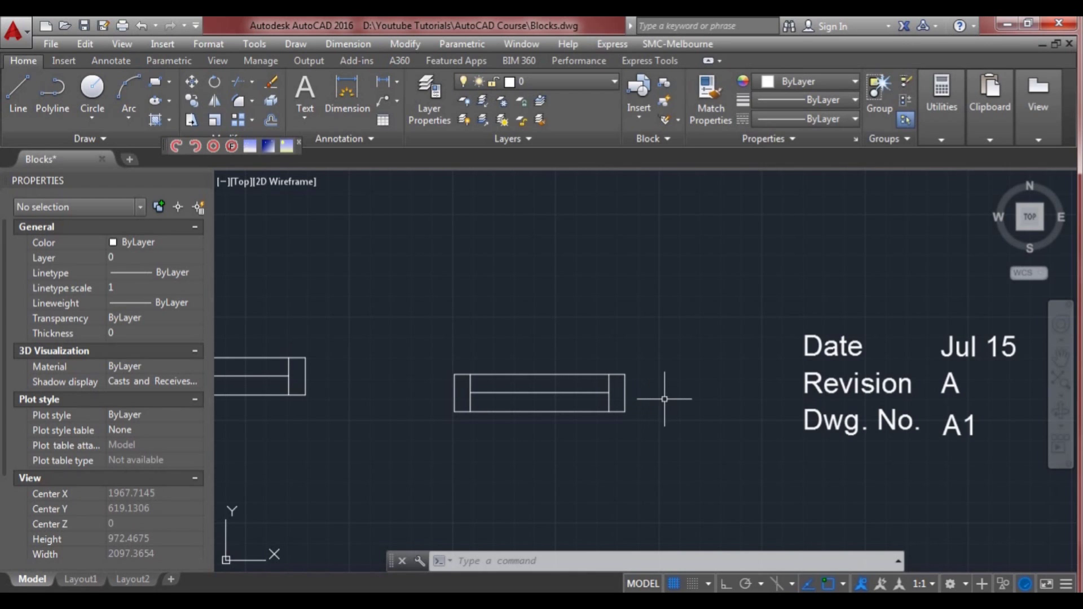
middle_drag(667, 404, 580, 404)
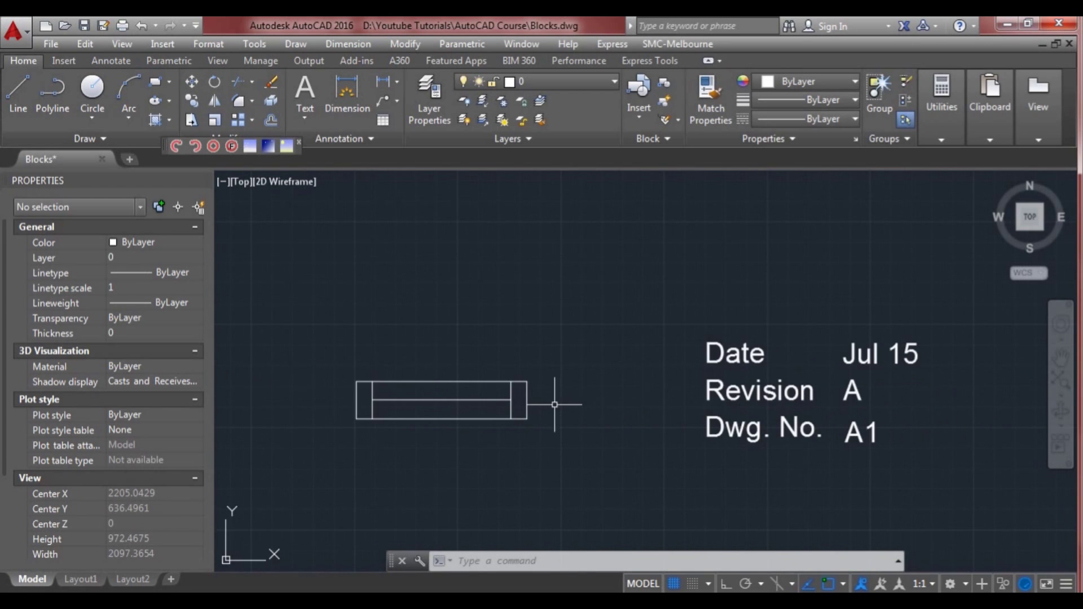
scroll(558, 404, down, 2)
click(588, 396)
click(568, 388)
click(577, 405)
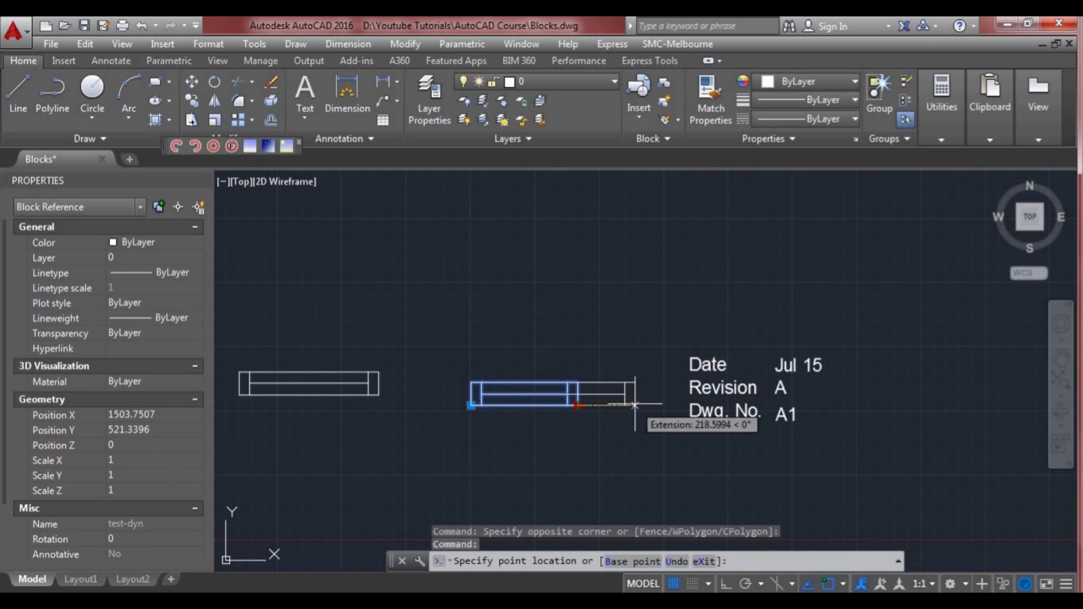
key(Escape)
middle_drag(658, 411, 571, 411)
scroll(570, 411, up, 2)
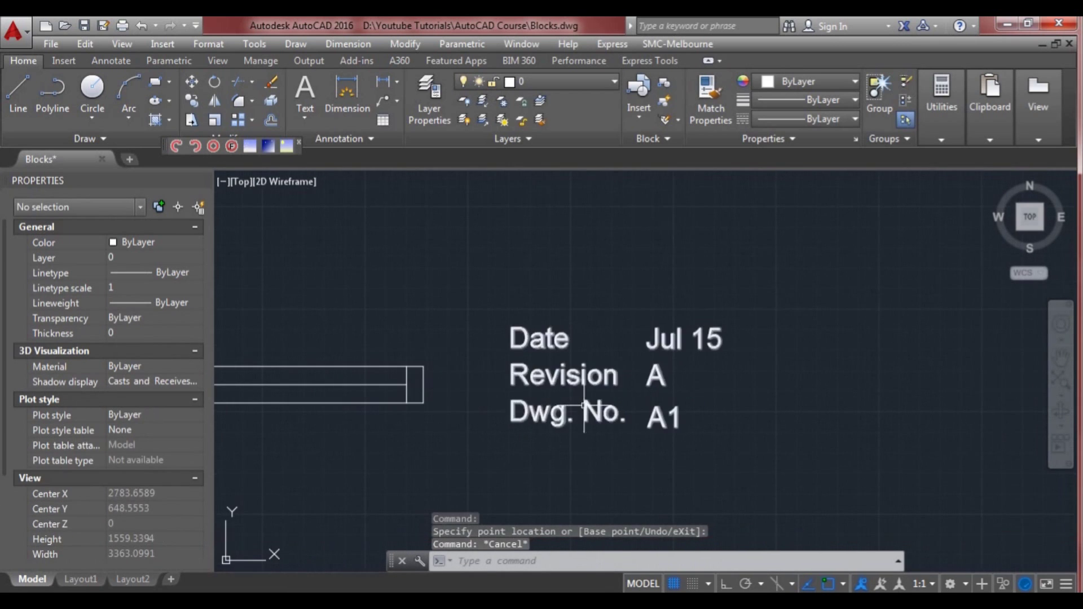
middle_drag(604, 376, 581, 376)
click(570, 387)
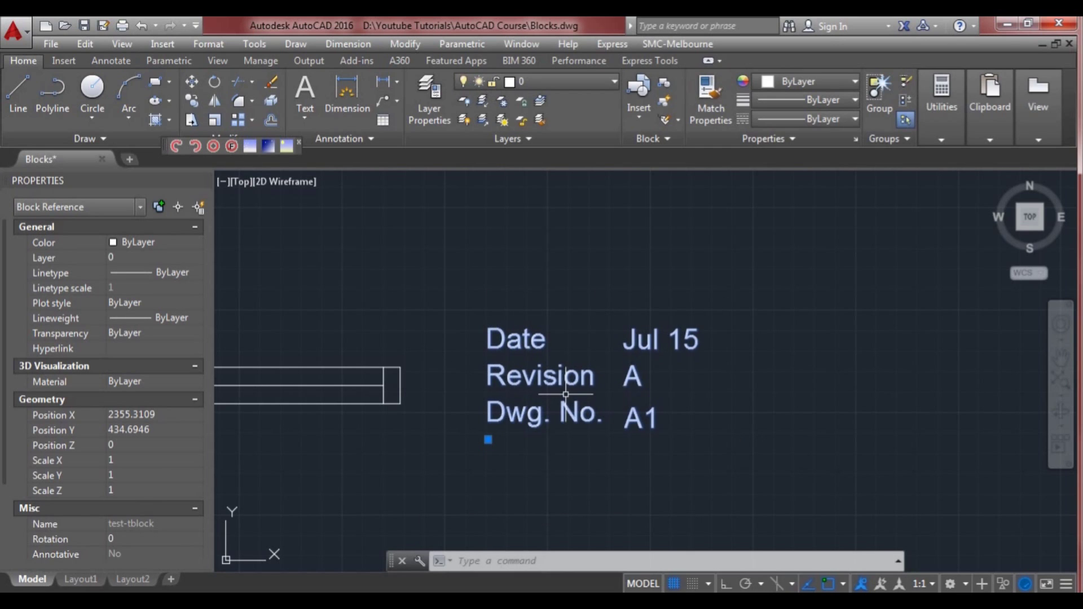
key(Escape)
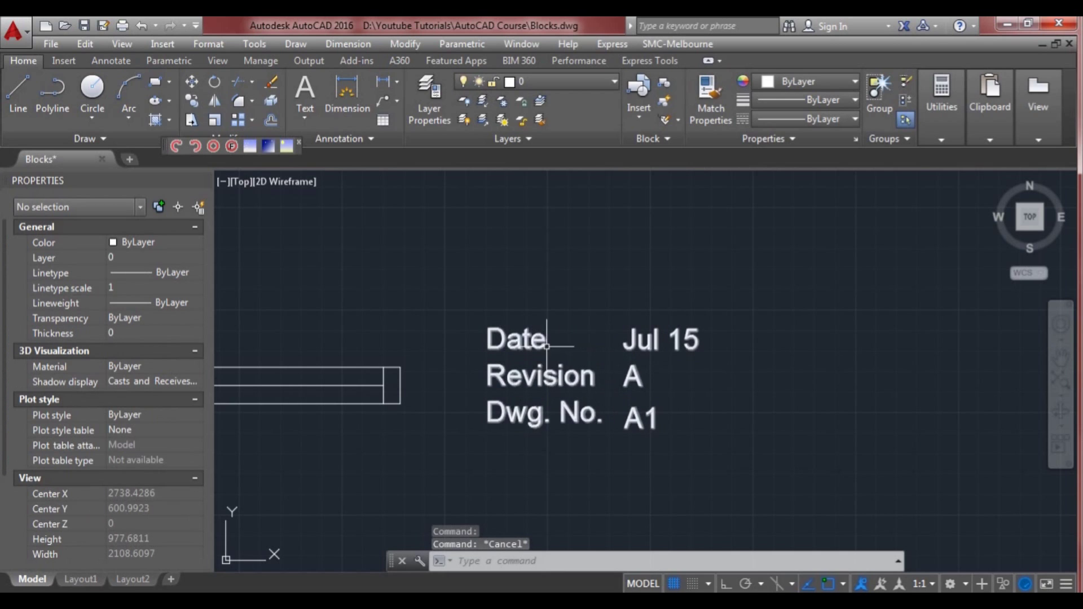
- In the title block's attribute editor, change Dwg. No. from A1 to sd2
double_click(564, 372)
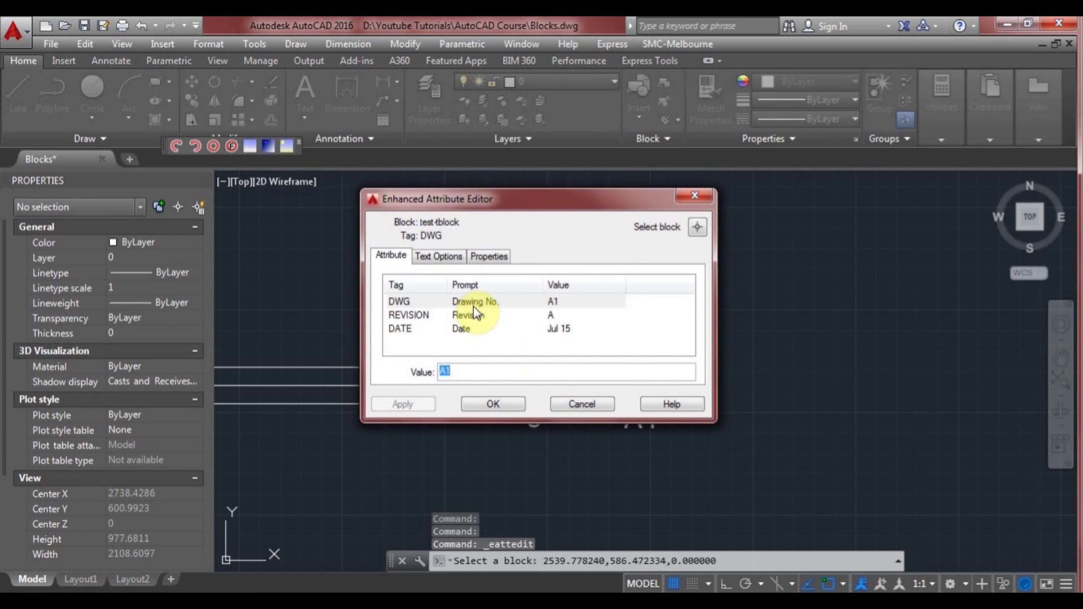
drag(543, 198, 639, 92)
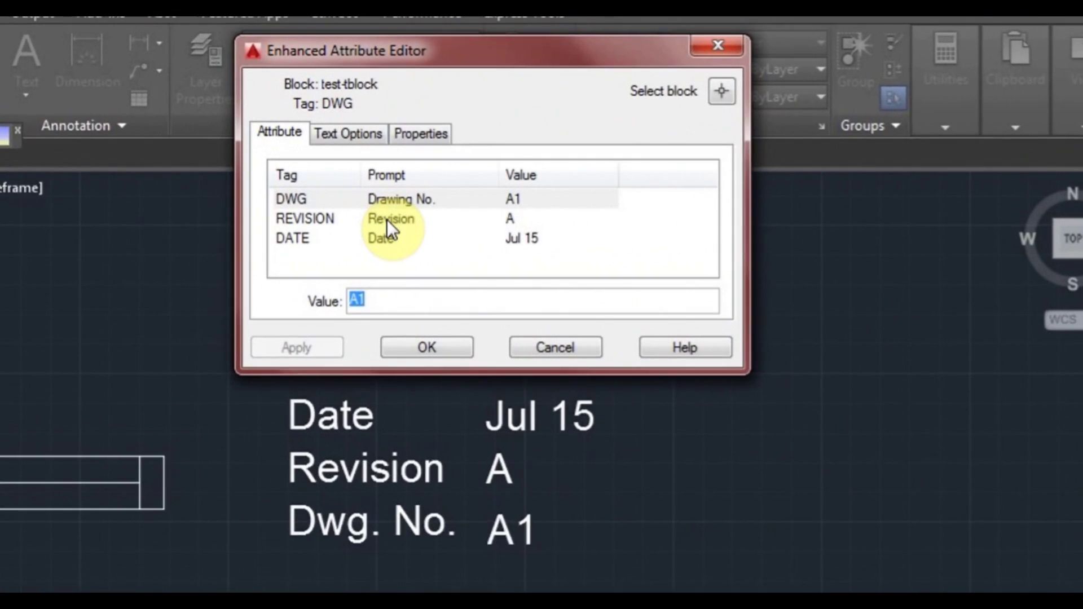
click(574, 193)
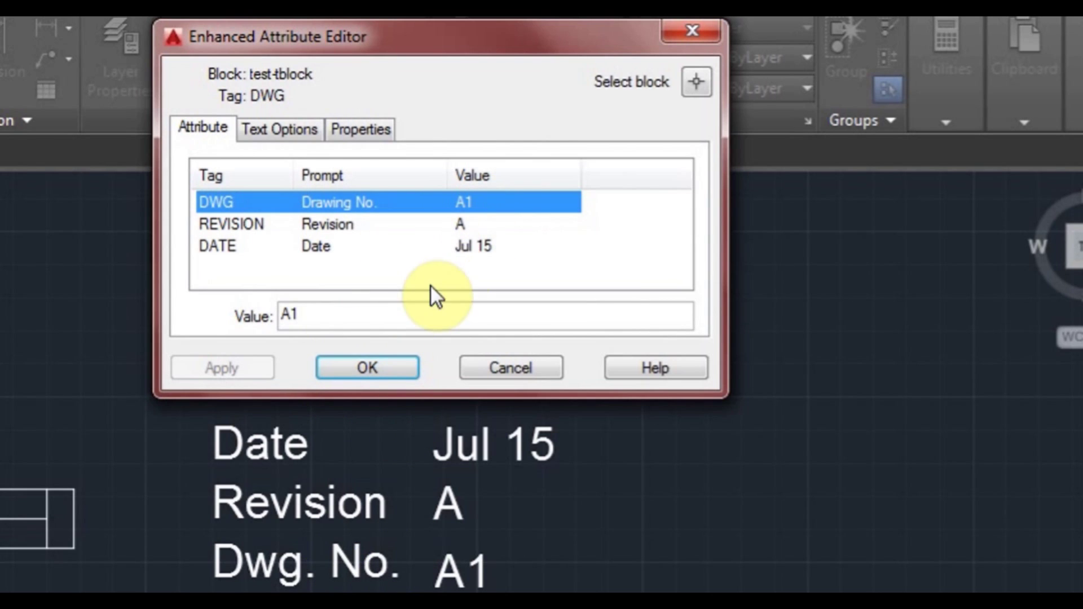
drag(312, 314, 279, 318)
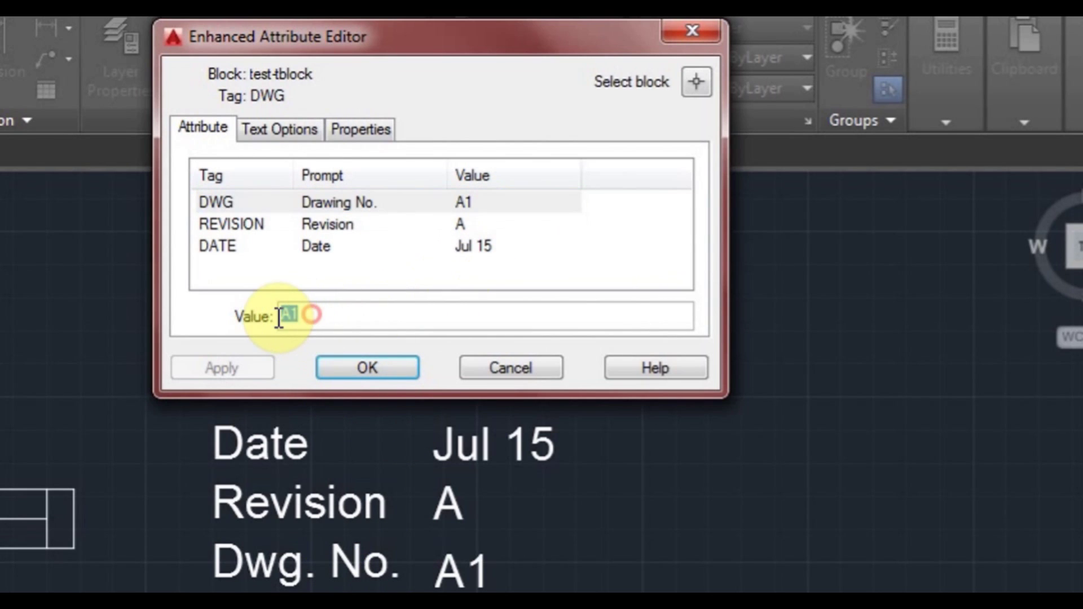
text(s)
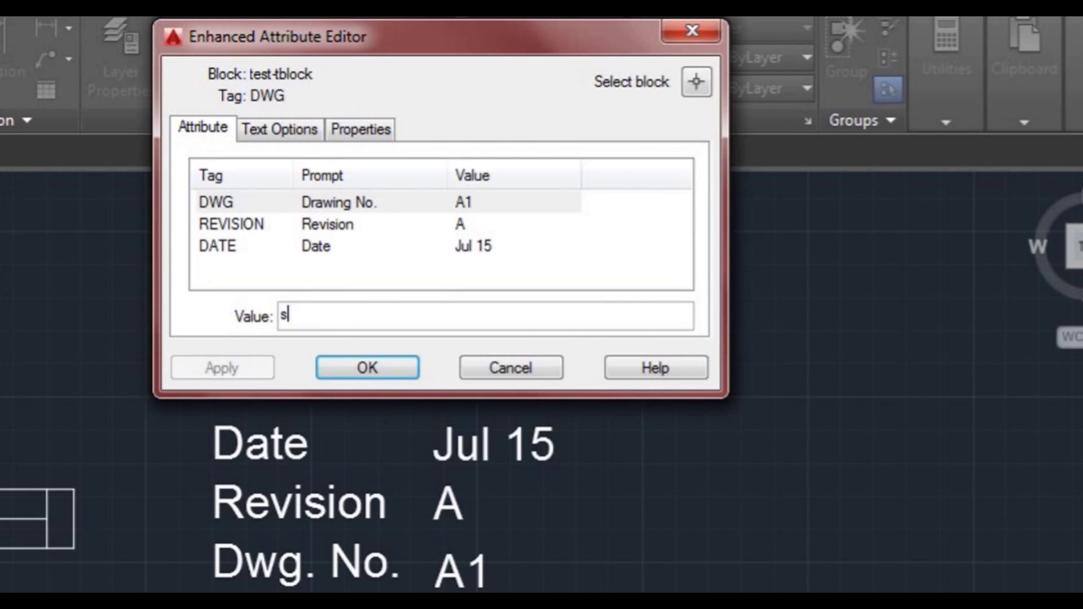
text(d2)
click(243, 369)
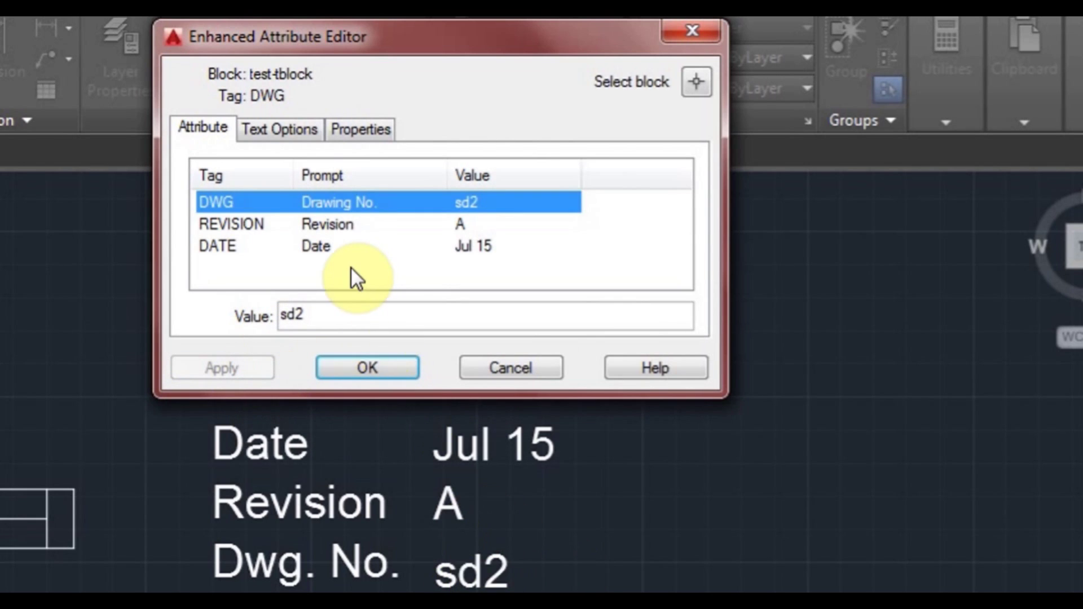
- Change the Revision attribute from A to B
click(335, 229)
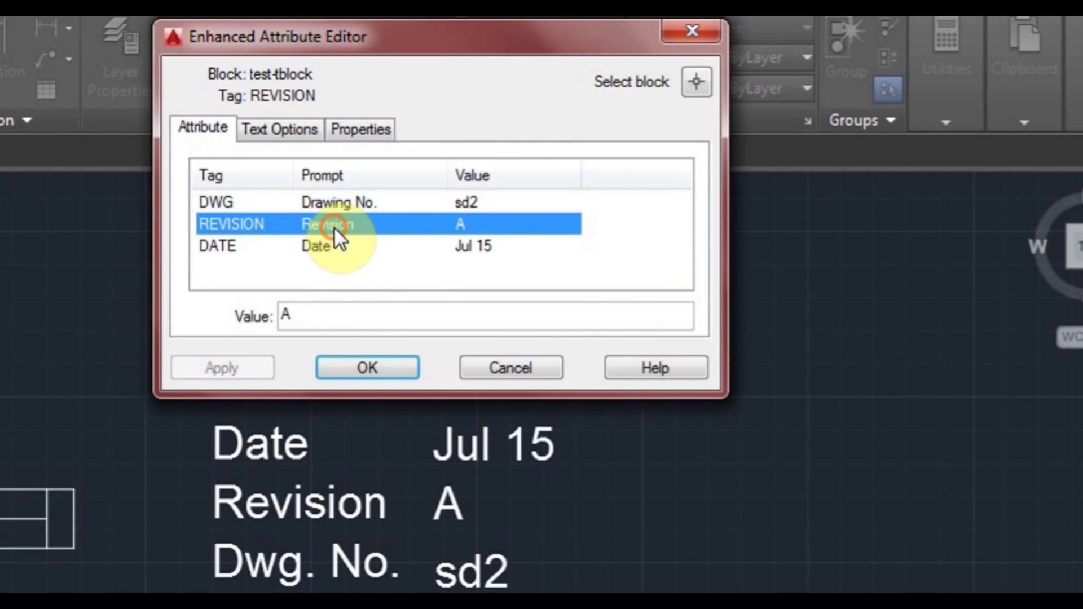
click(329, 314)
text(B)
click(248, 370)
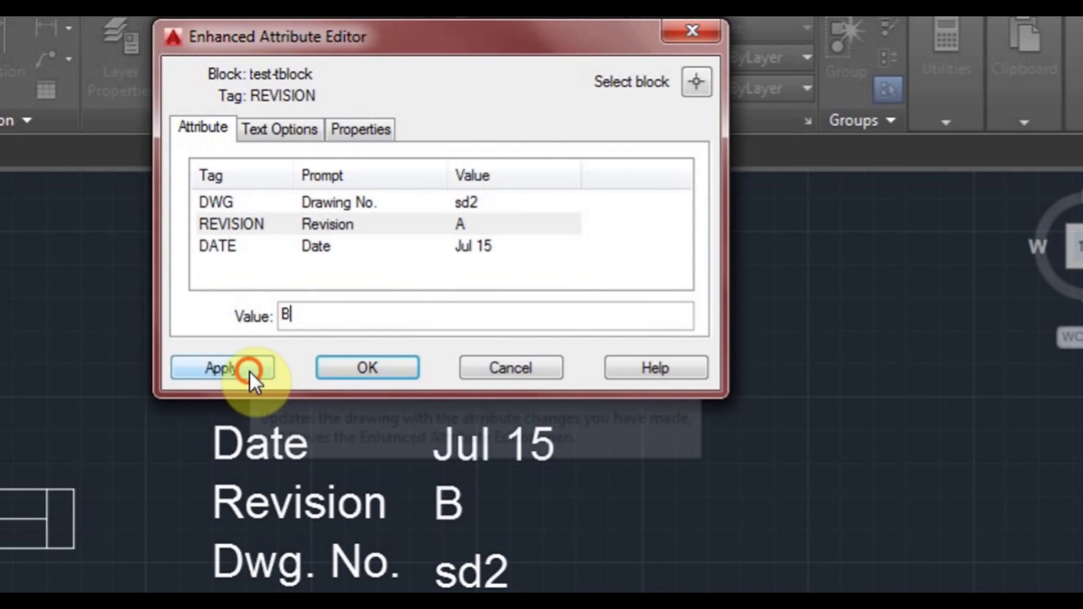
- Change the Date month from Jul to Aug and confirm the edits
click(307, 246)
click(300, 314)
drag(299, 313, 279, 312)
text(Aug 15)
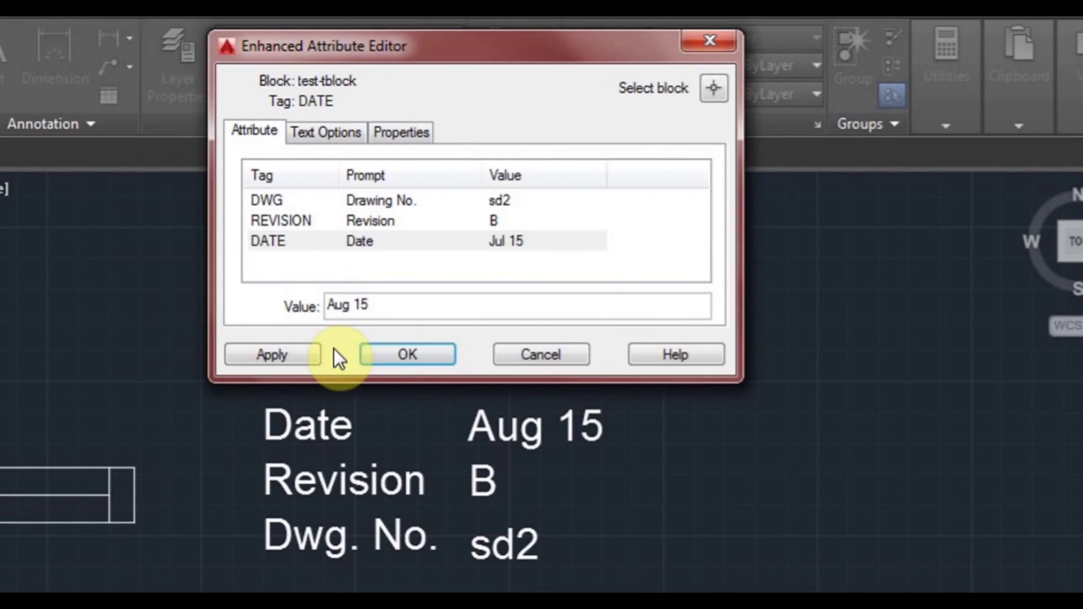
click(408, 355)
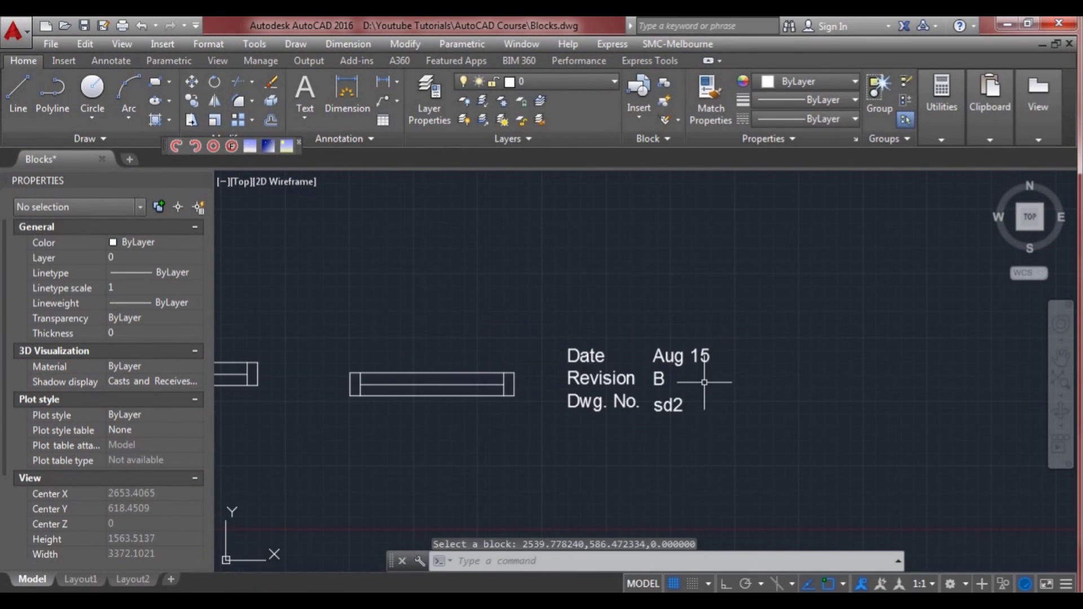
scroll(704, 382, up, 2)
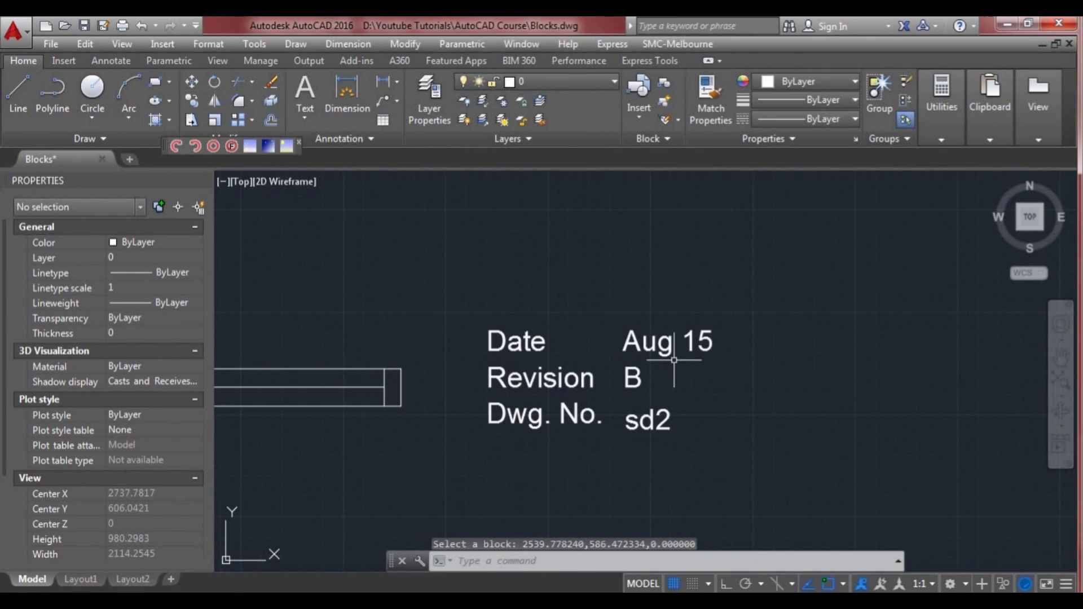
scroll(700, 362, down, 2)
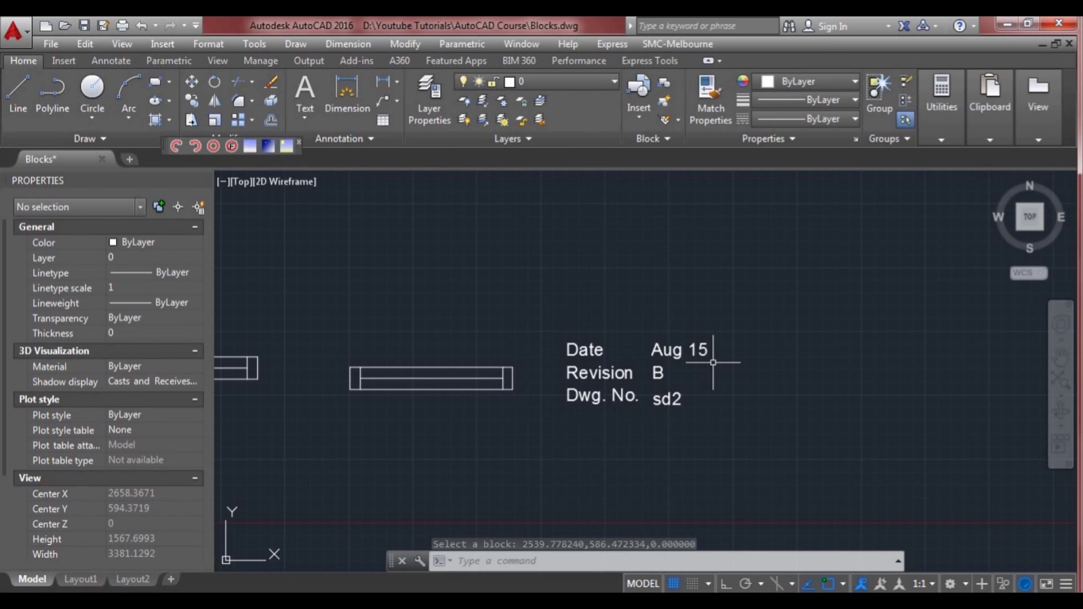
scroll(713, 362, up, 2)
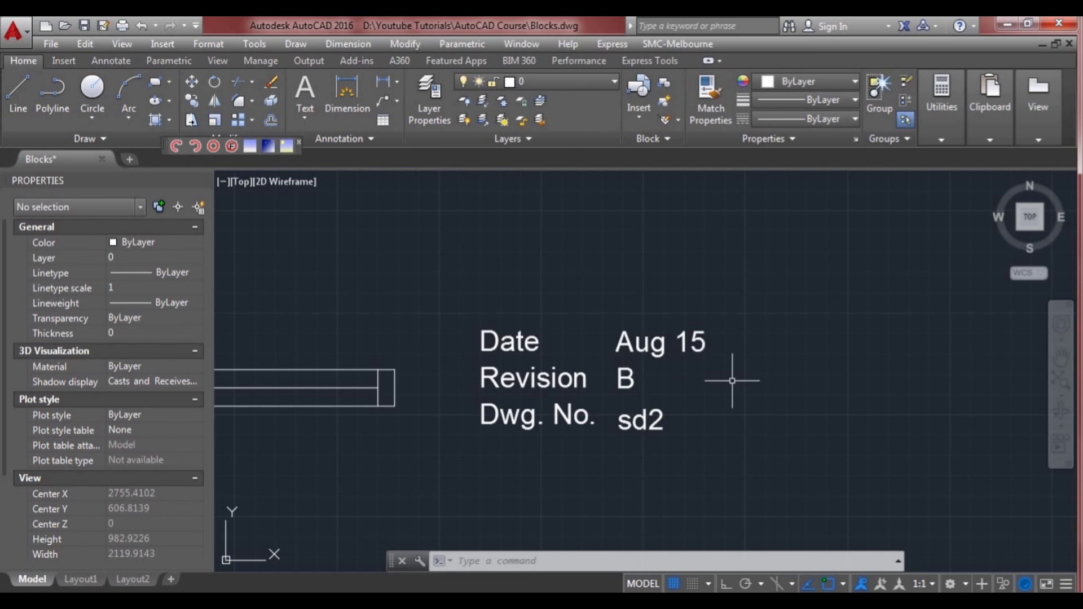
scroll(738, 382, down, 2)
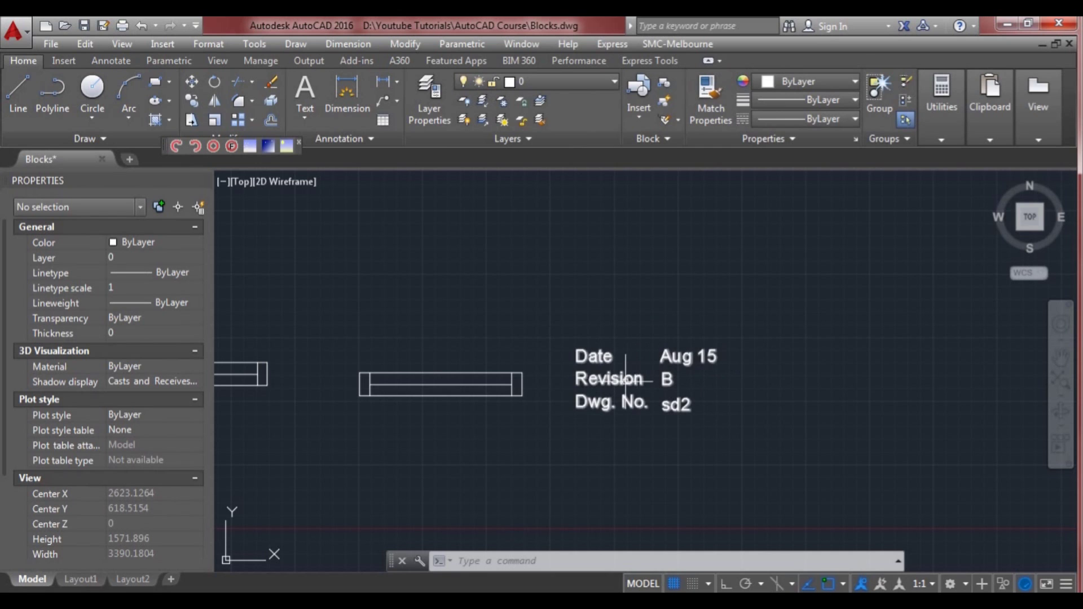
middle_drag(580, 404, 795, 404)
middle_drag(638, 395, 667, 394)
middle_drag(521, 392, 601, 392)
scroll(507, 387, up, 2)
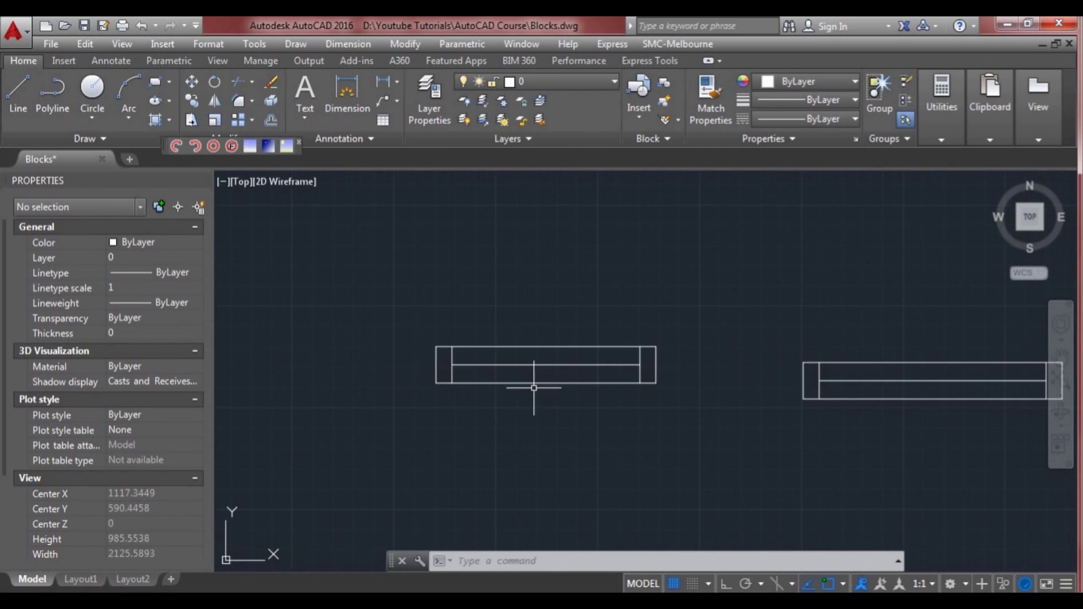
scroll(533, 370, down, 2)
scroll(533, 365, up, 2)
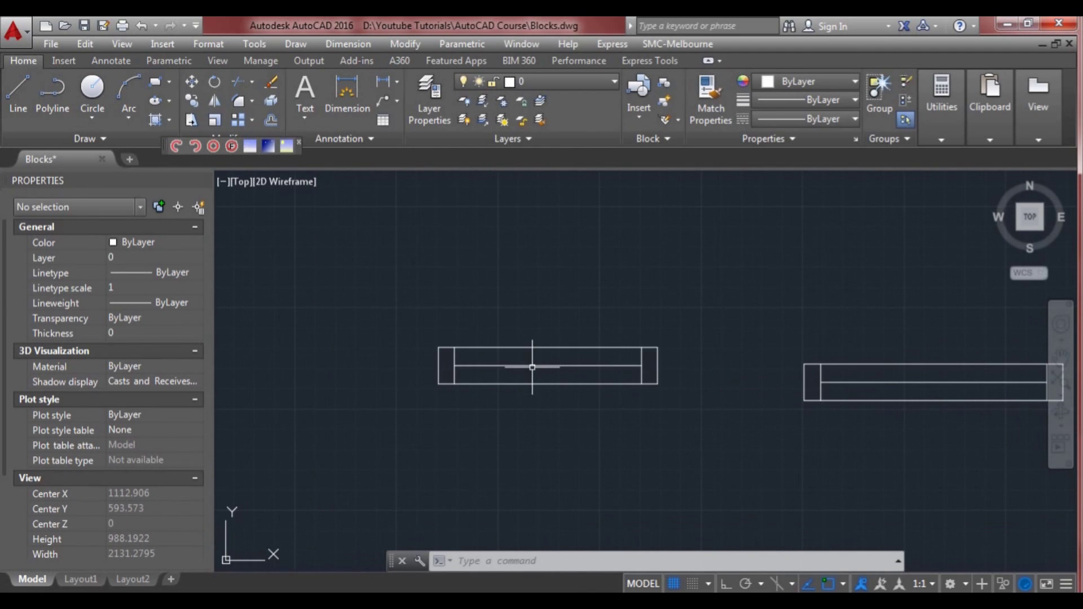
mouse_move(530, 366)
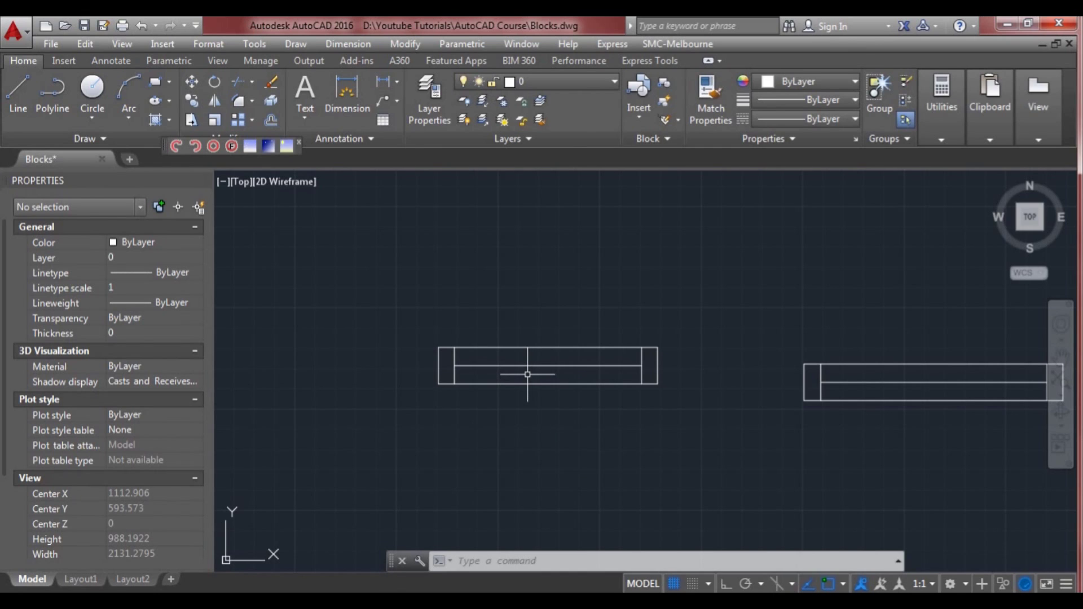
- Explode the left rectangular block
key(Return)
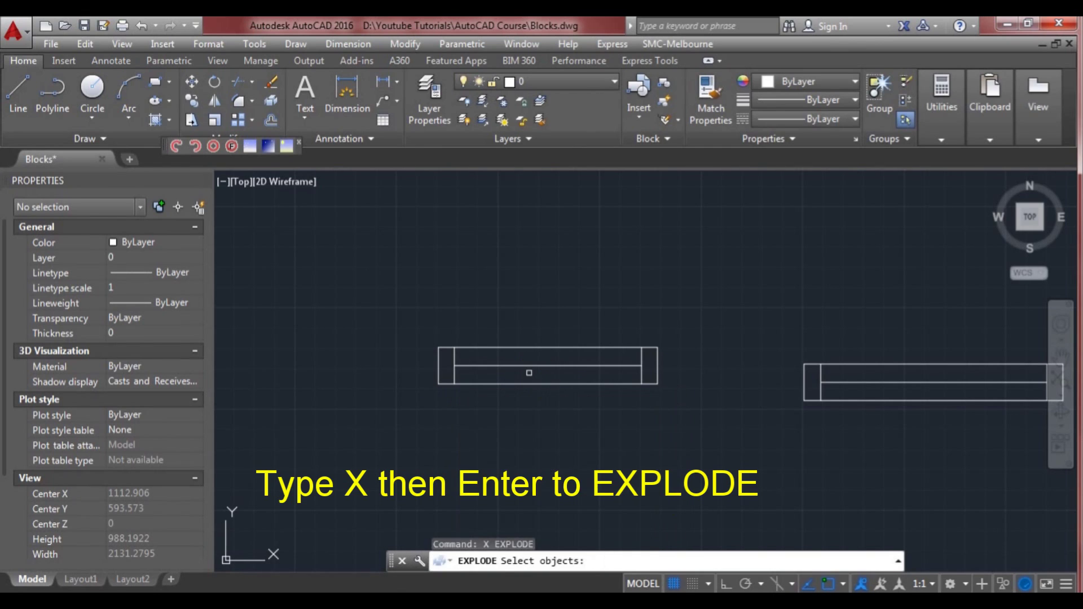
click(528, 366)
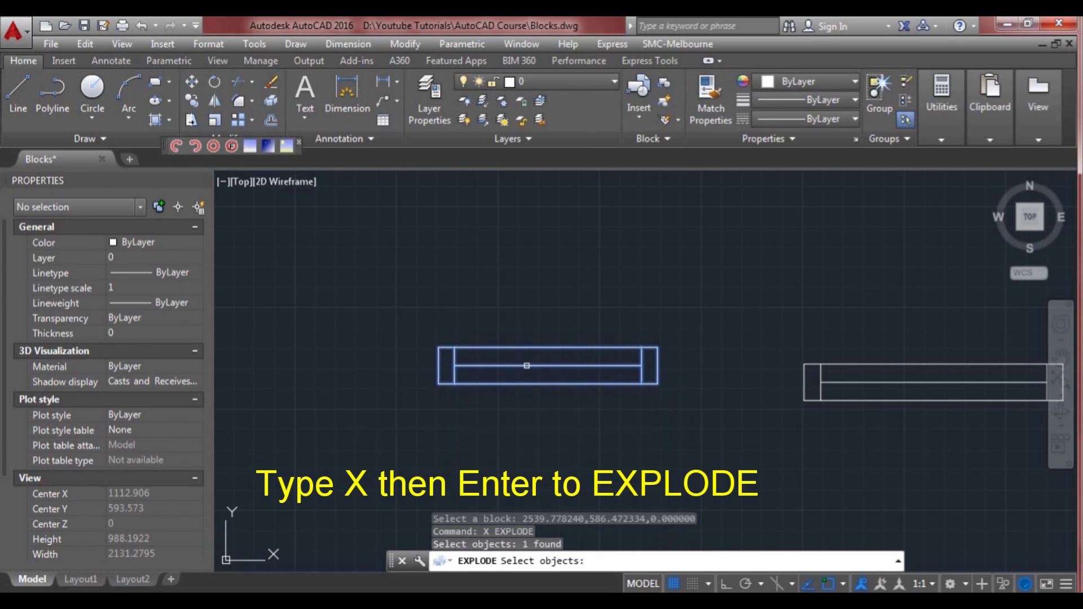
key(Return)
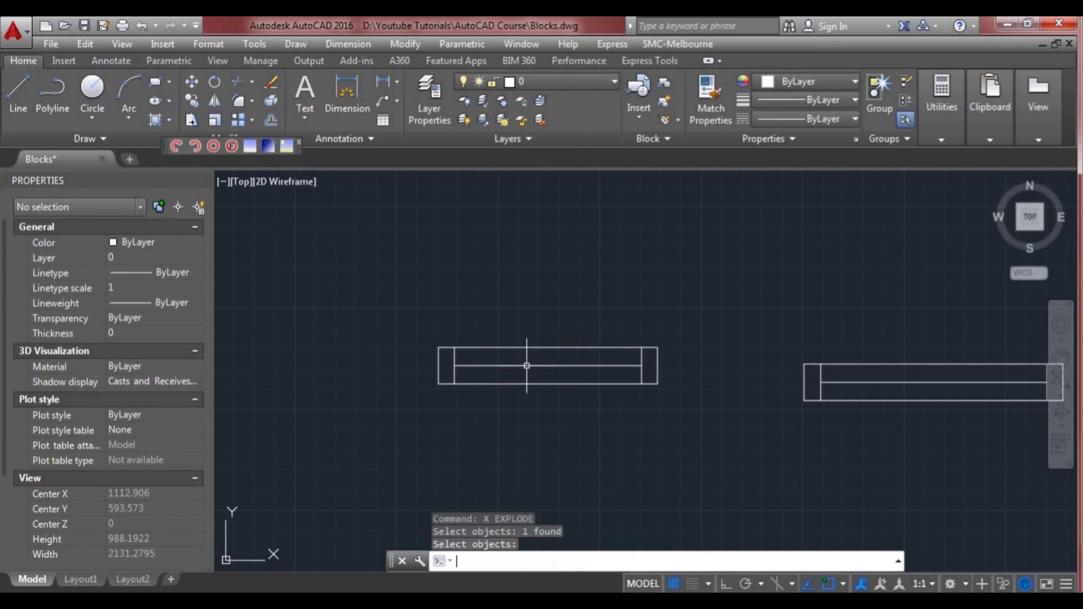
- Check that each line and end polyline of the rectangle is now a separate object
click(527, 365)
key(Escape)
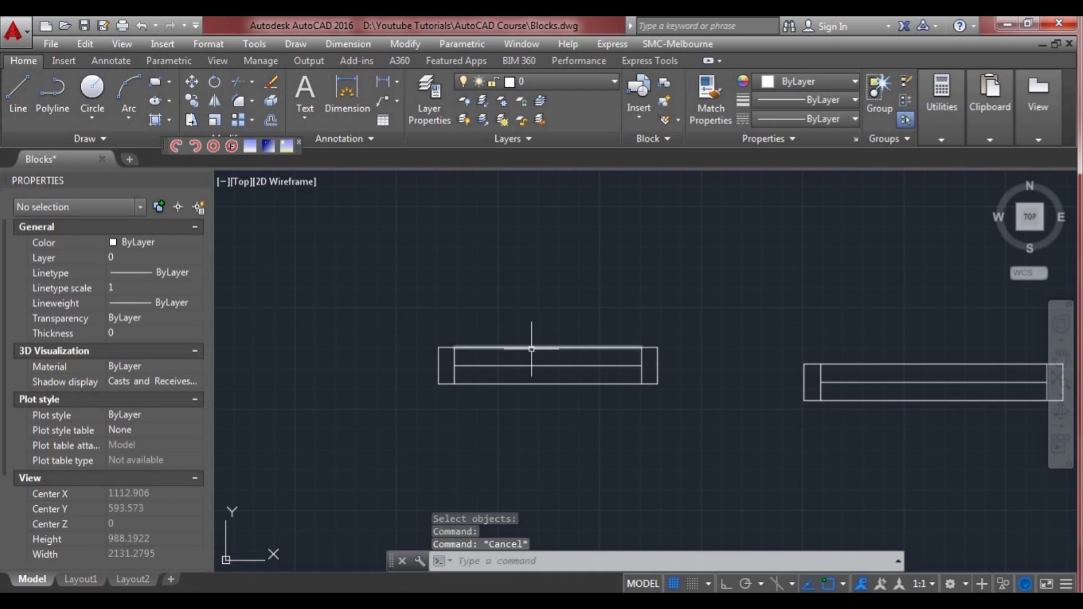
click(536, 348)
key(Escape)
click(642, 371)
key(Escape)
click(454, 377)
key(Escape)
click(477, 384)
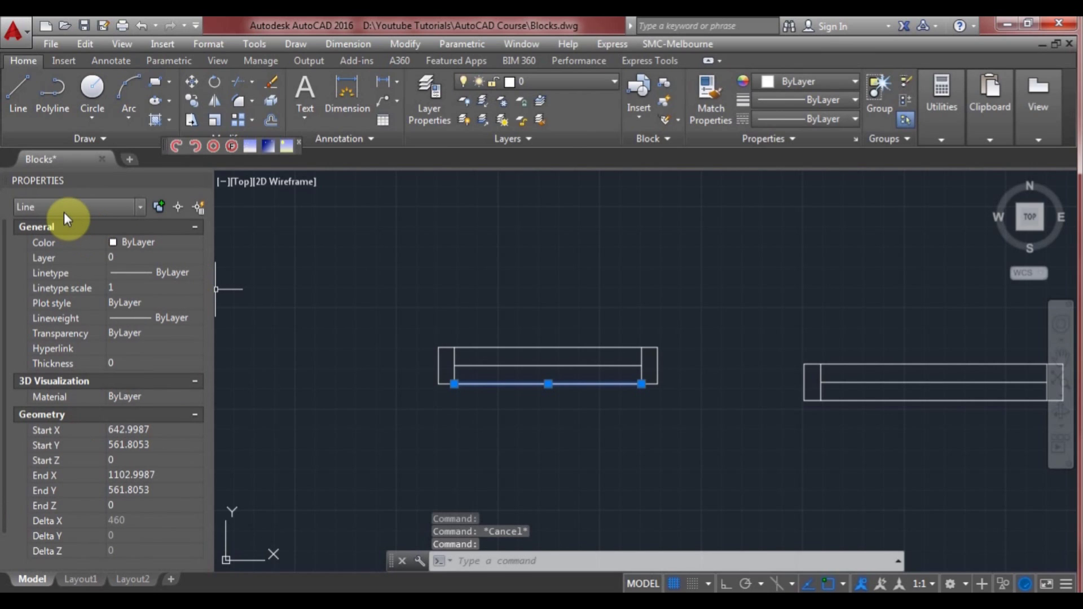
key(Escape)
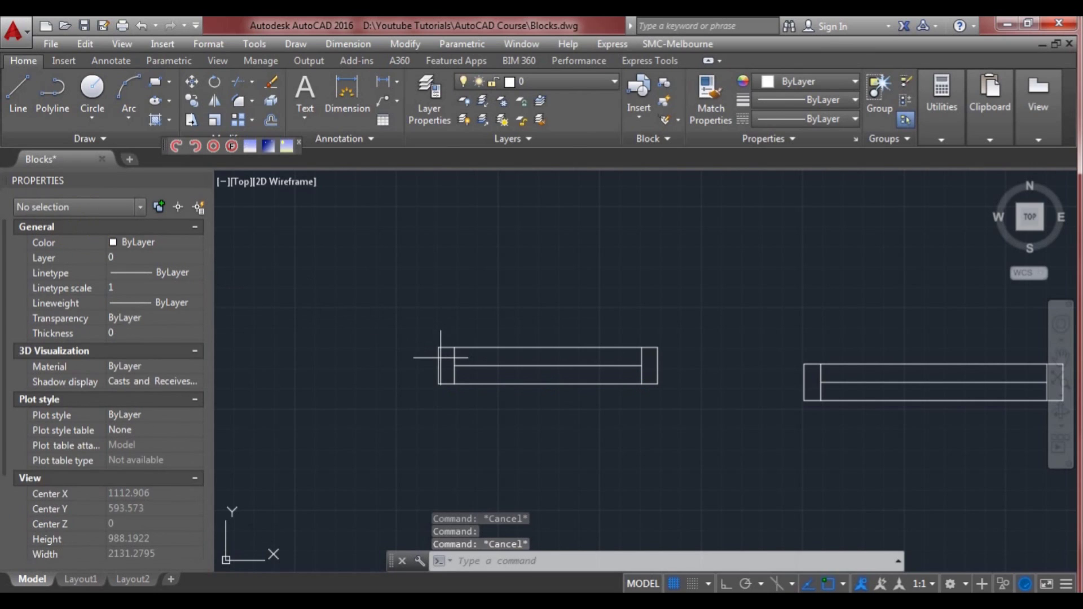
click(446, 364)
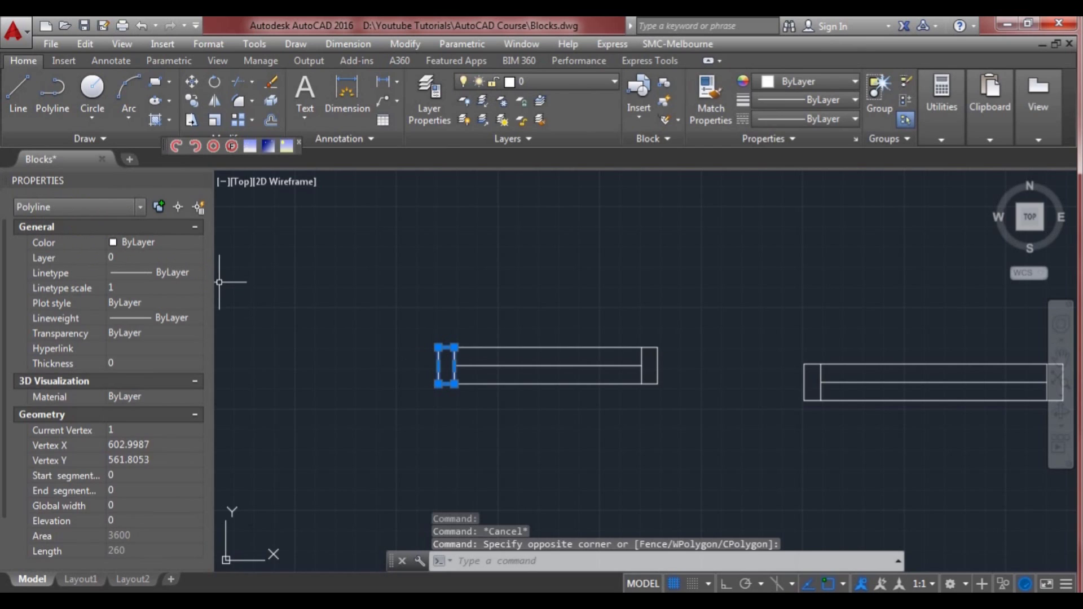
key(Escape)
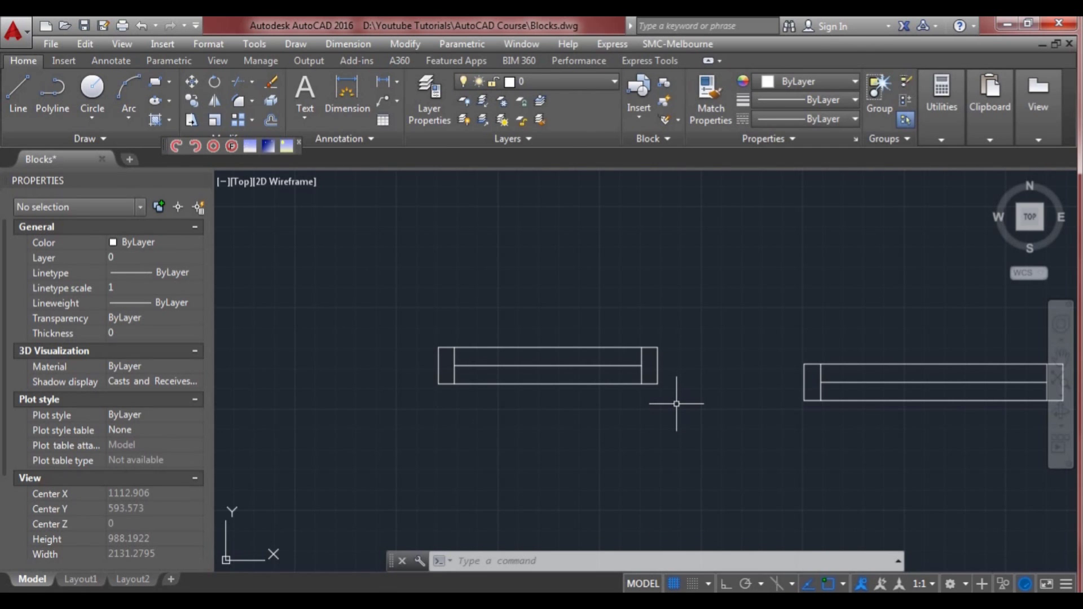
text(B)
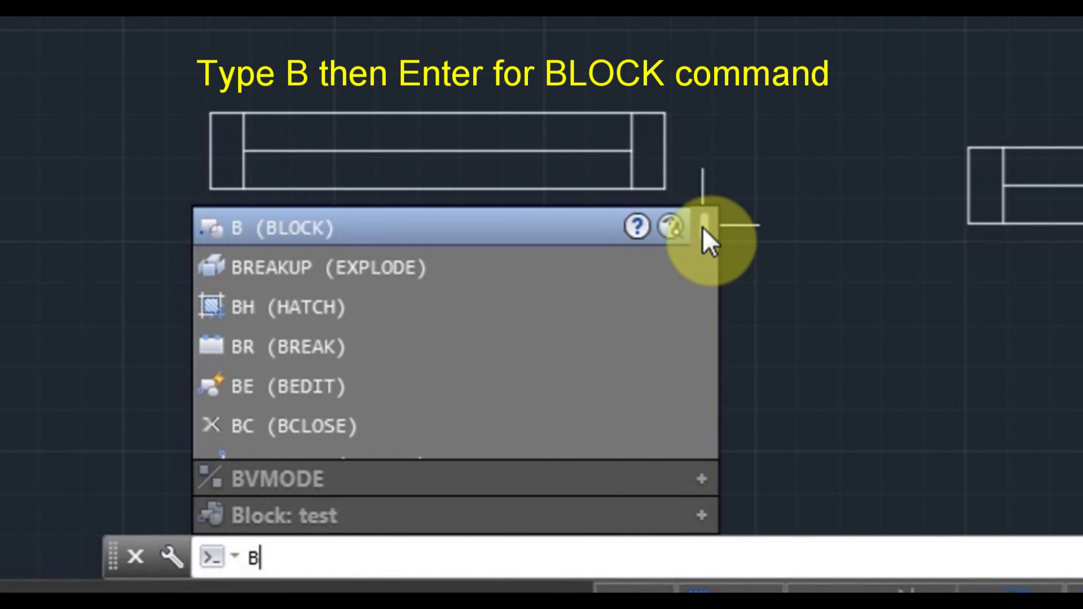
- Set the block base point to the rectangle's lower-left corner (602.9987, 561.8053), units Millimeters
key(Return)
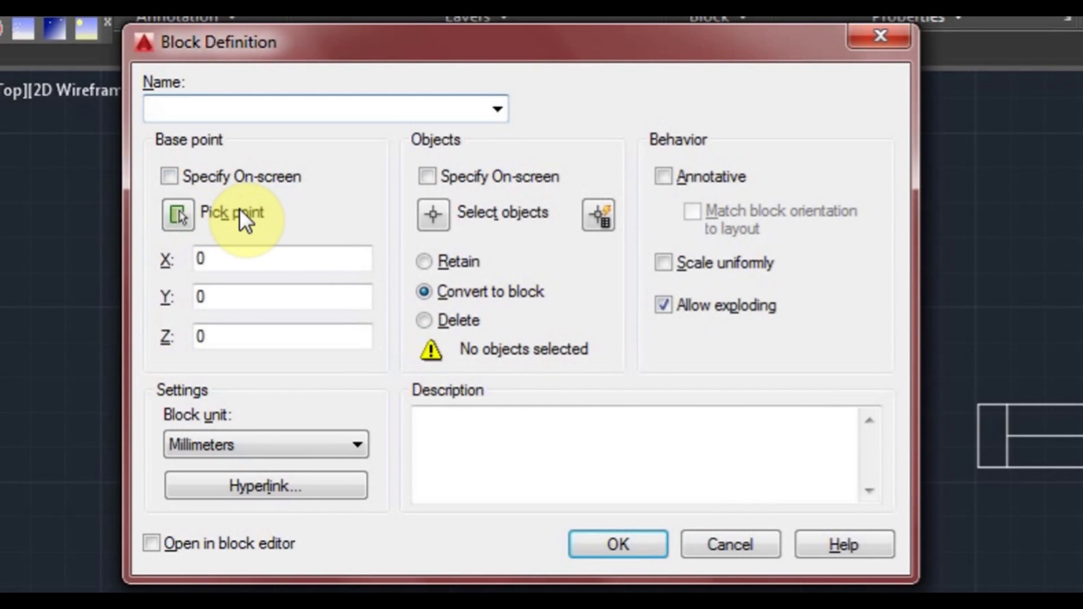
click(179, 214)
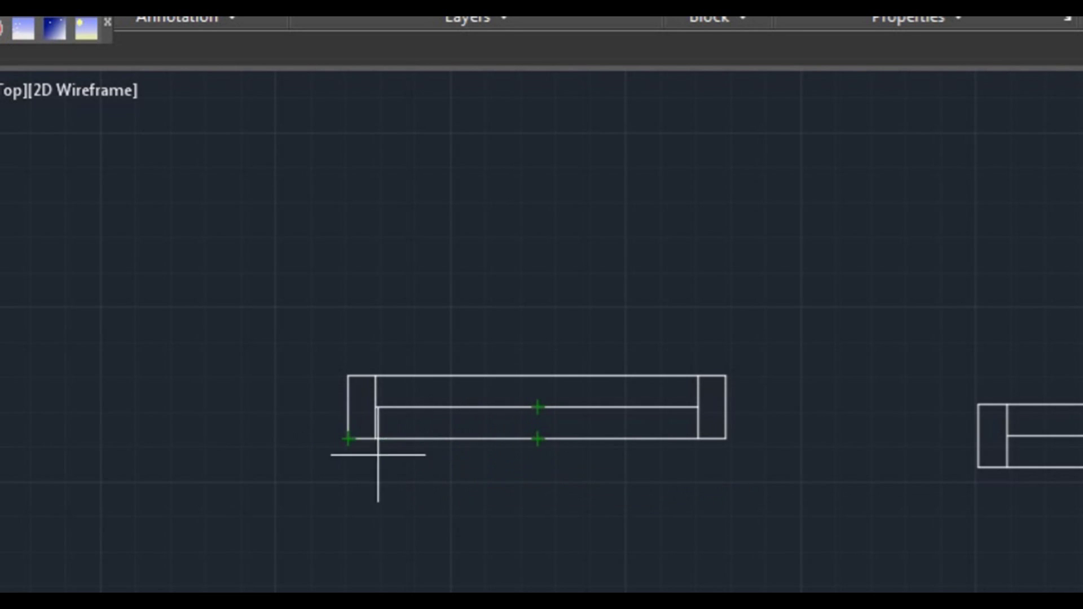
click(347, 438)
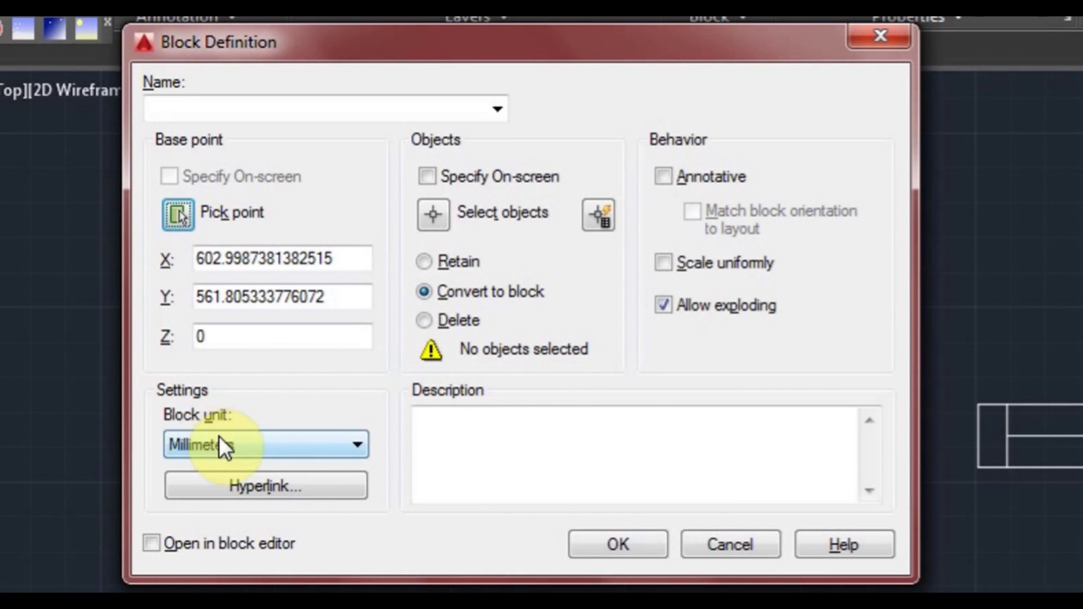
click(278, 443)
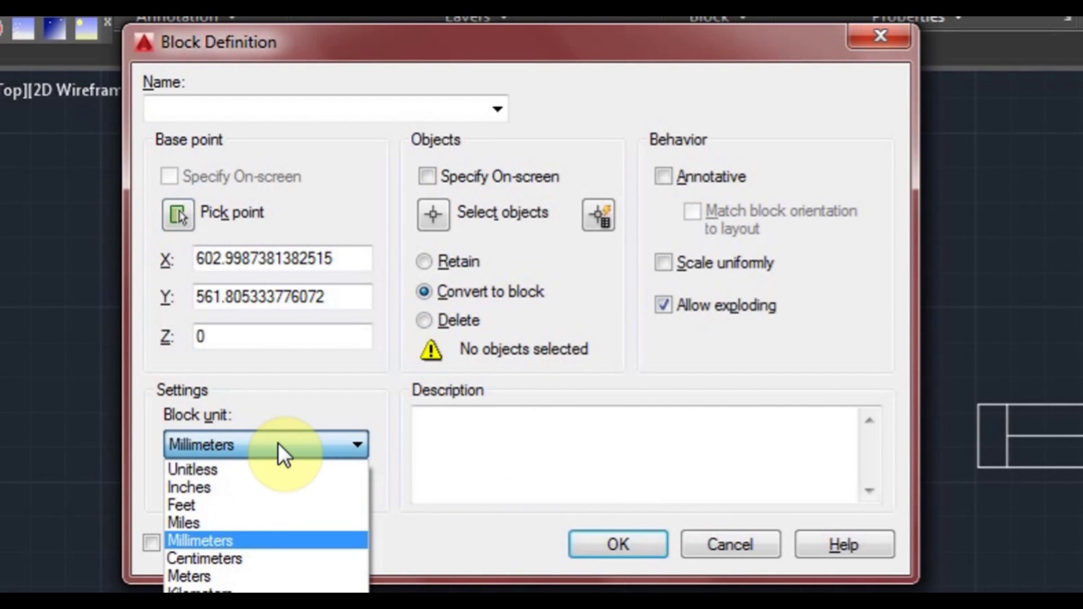
click(280, 539)
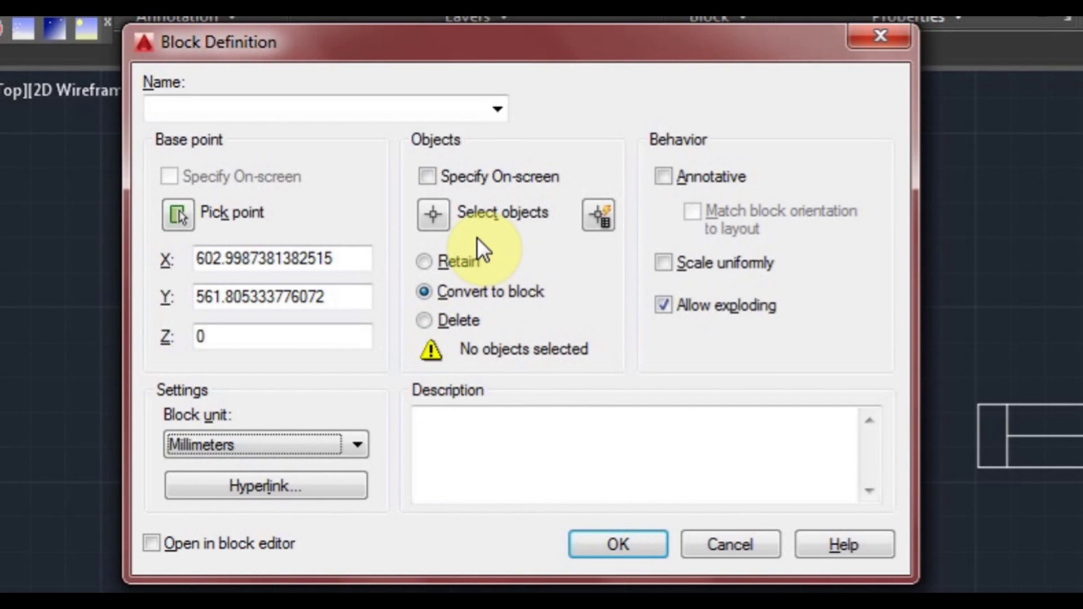
- Window-select the rectangle's five lines as the new block's objects
click(432, 216)
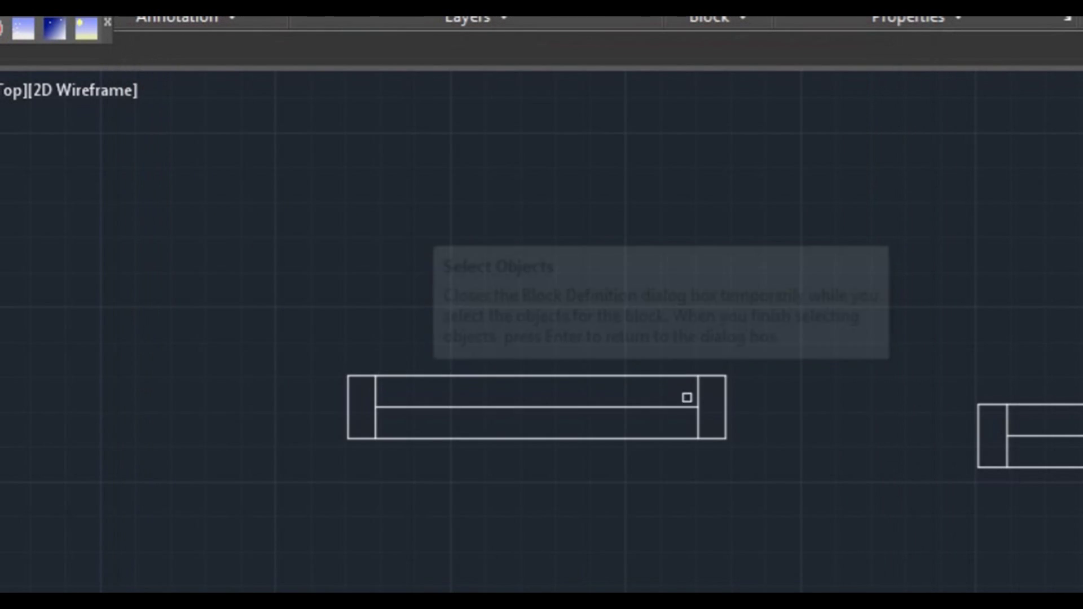
click(773, 467)
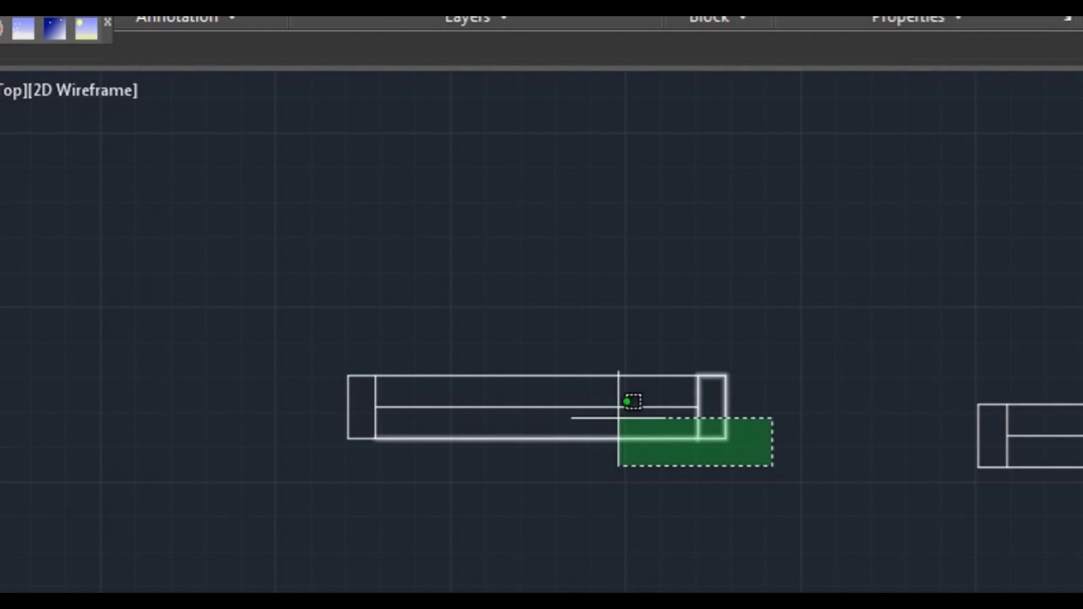
click(304, 344)
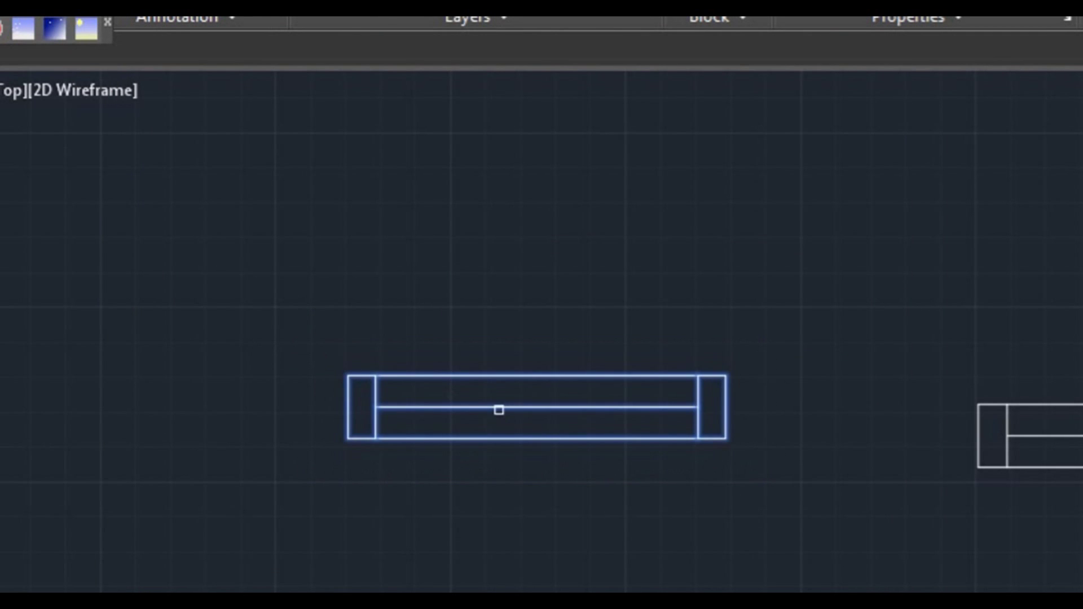
key(Return)
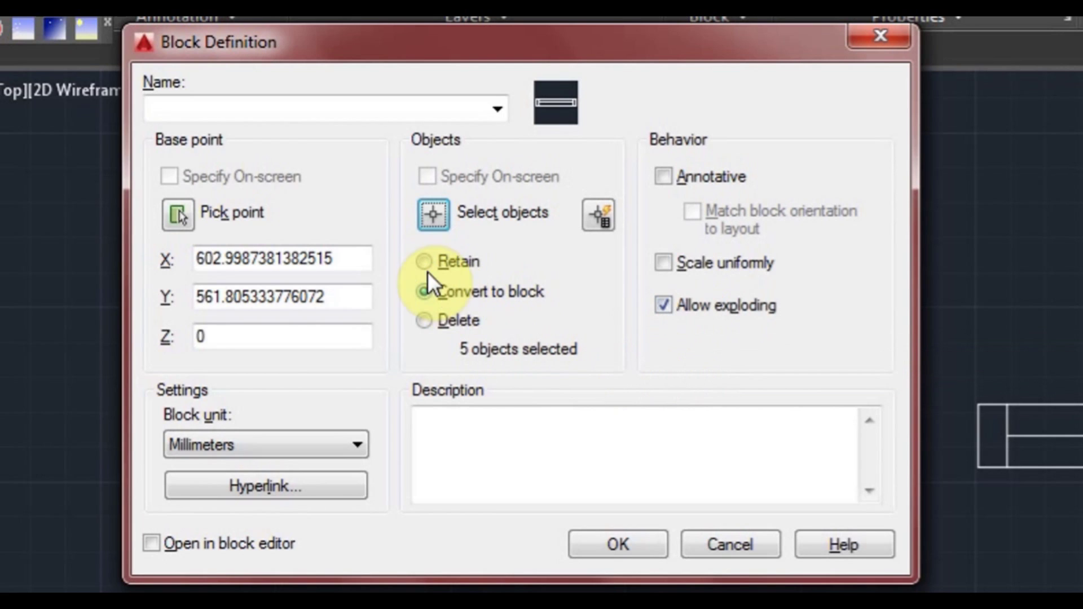
- Name the block 'block-standard', create it, and select the new reference
click(228, 109)
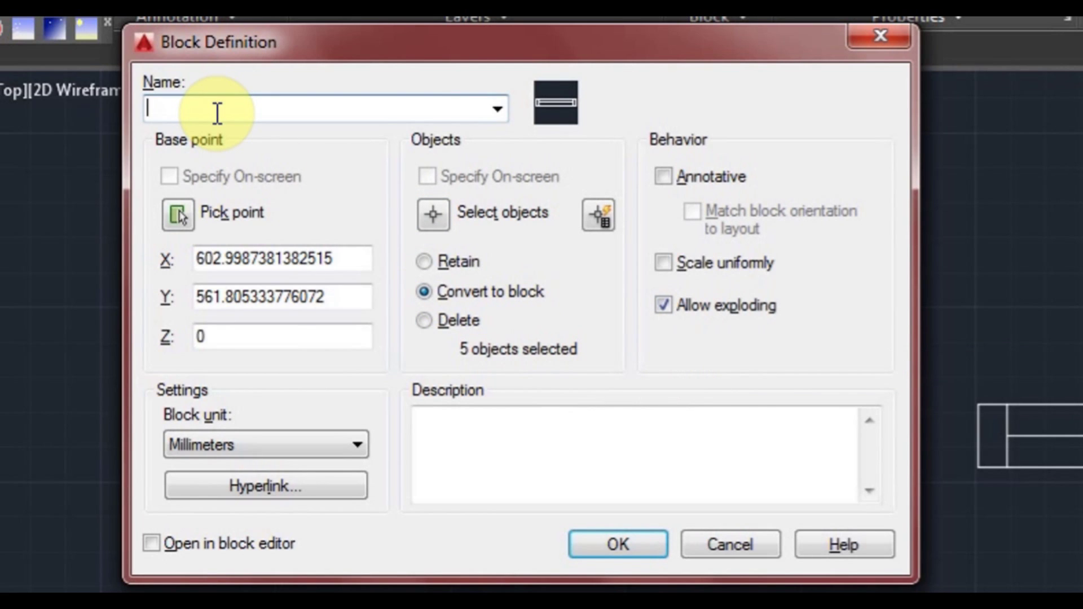
text(block-)
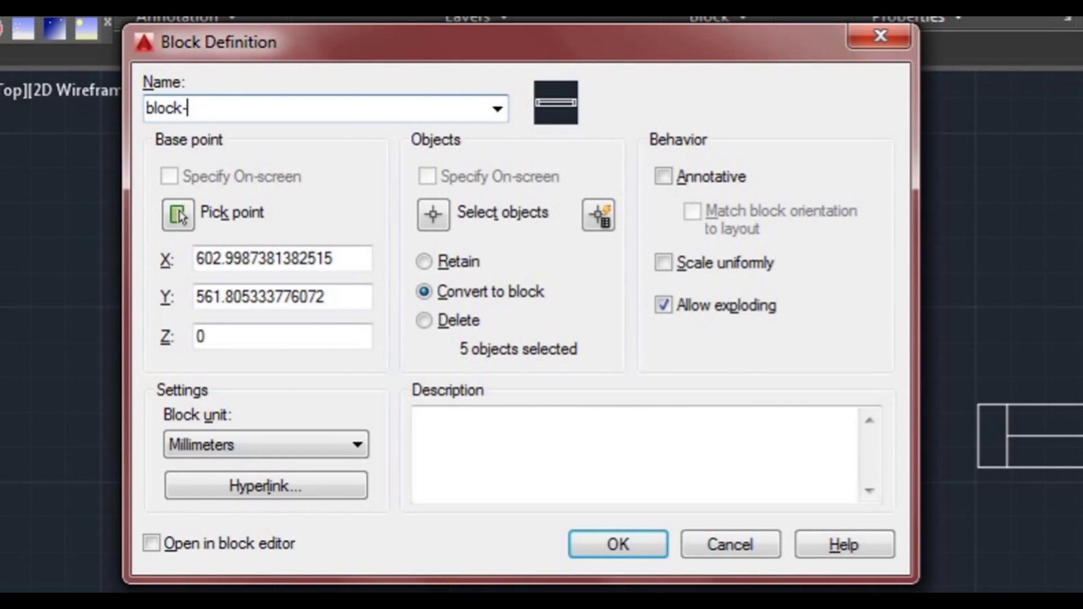
text(standard)
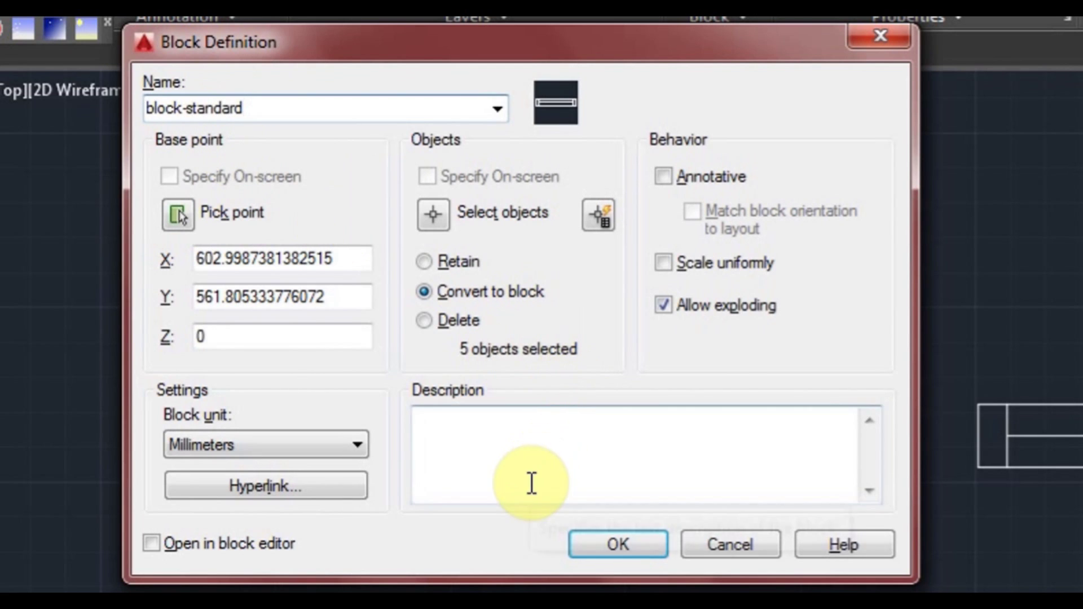
click(578, 544)
click(541, 439)
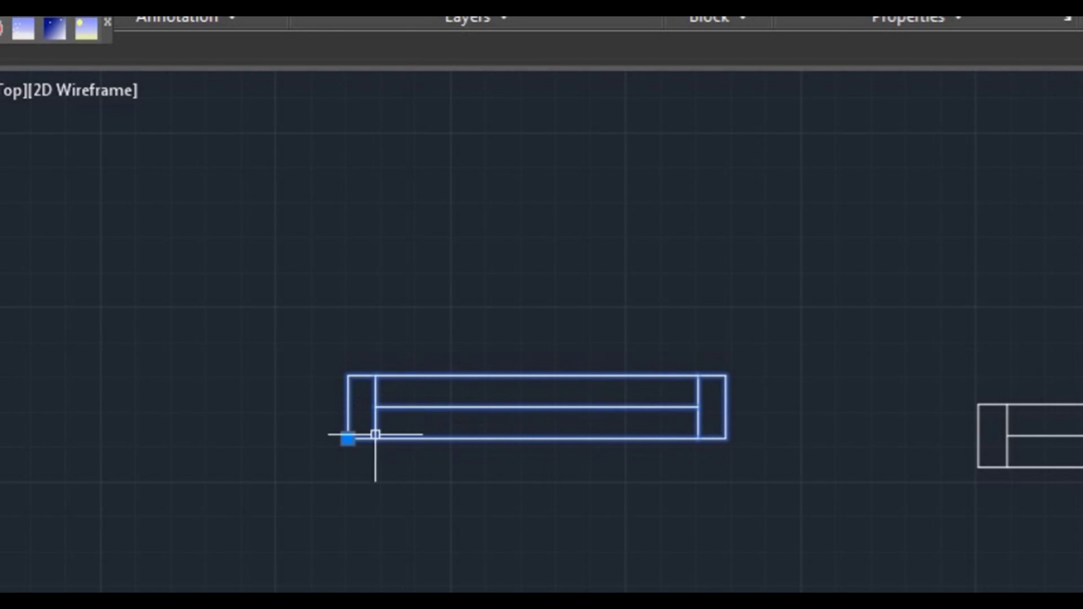
scroll(404, 414, up, 2)
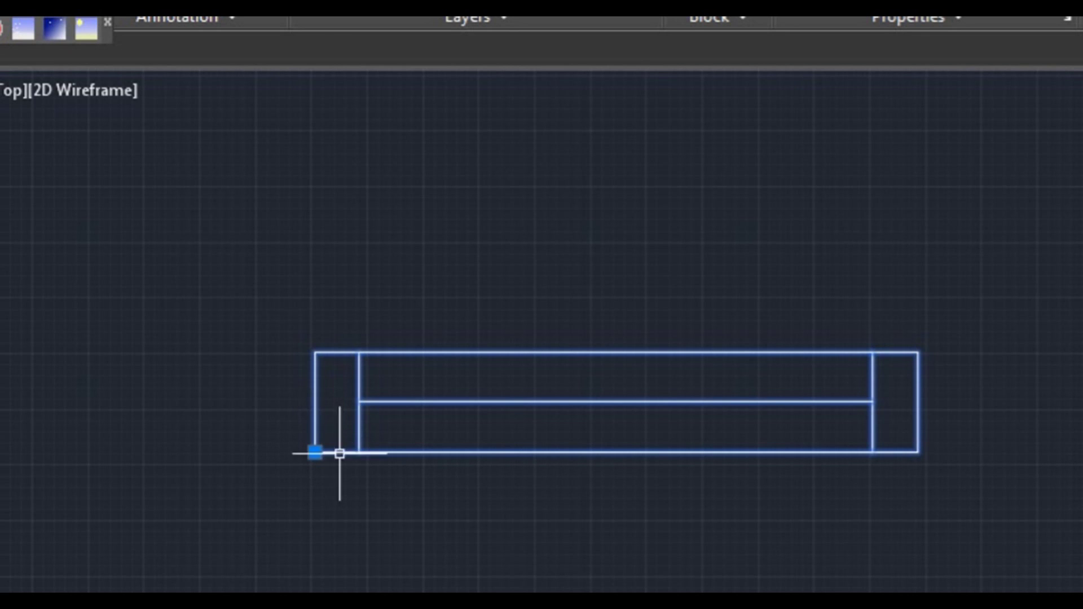
click(315, 452)
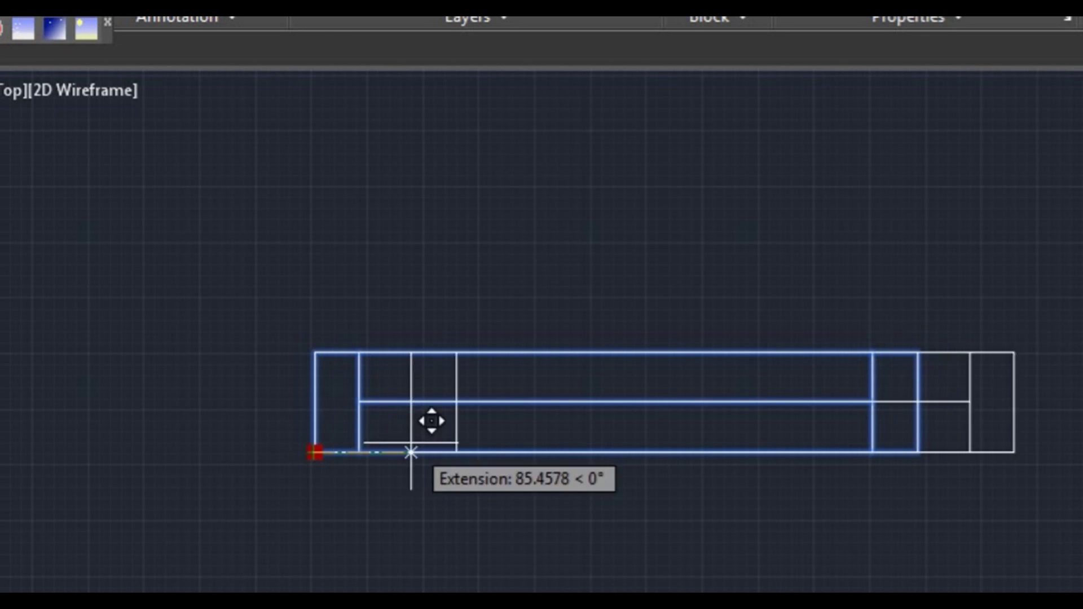
scroll(274, 451, down, 2)
key(Escape)
middle_drag(468, 439, 445, 433)
key(Escape)
click(459, 443)
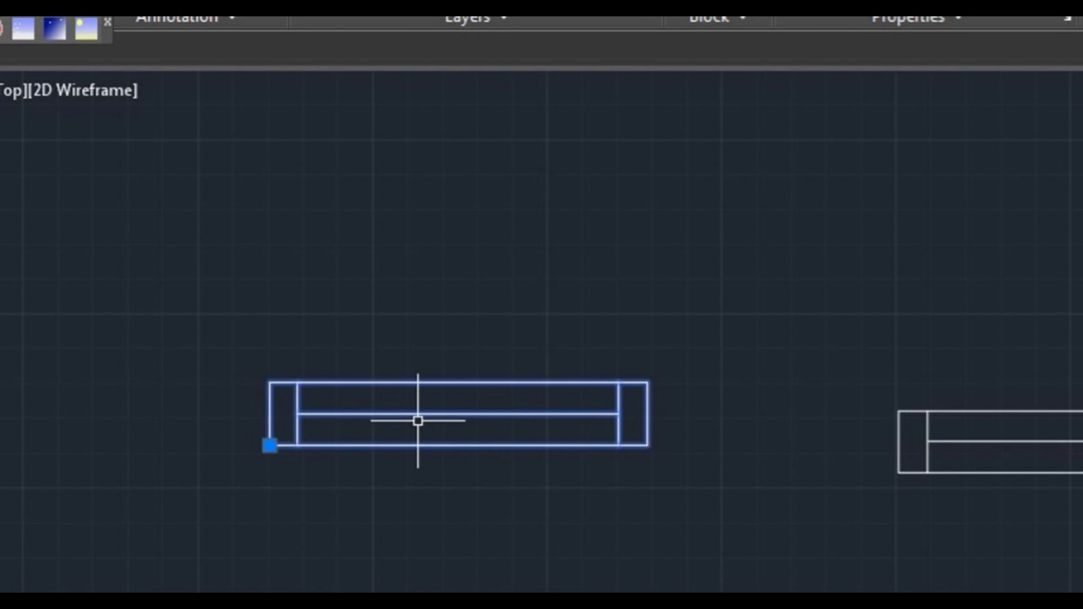
scroll(416, 420, up, 2)
middle_drag(423, 404, 454, 410)
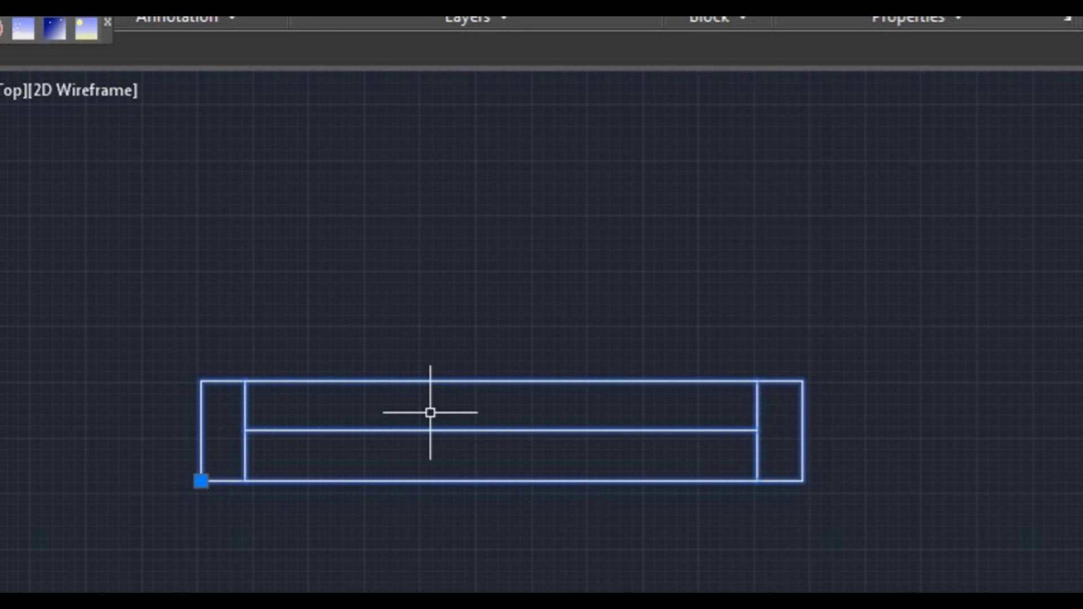
- Open block-standard in the Block Editor and centre its geometry
right_click(432, 411)
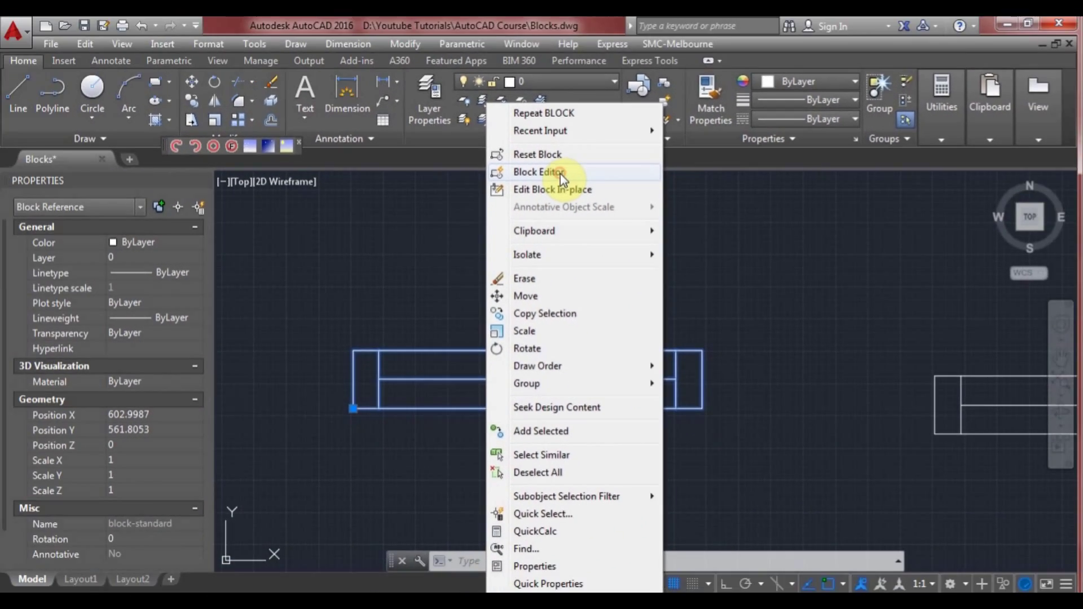
click(560, 118)
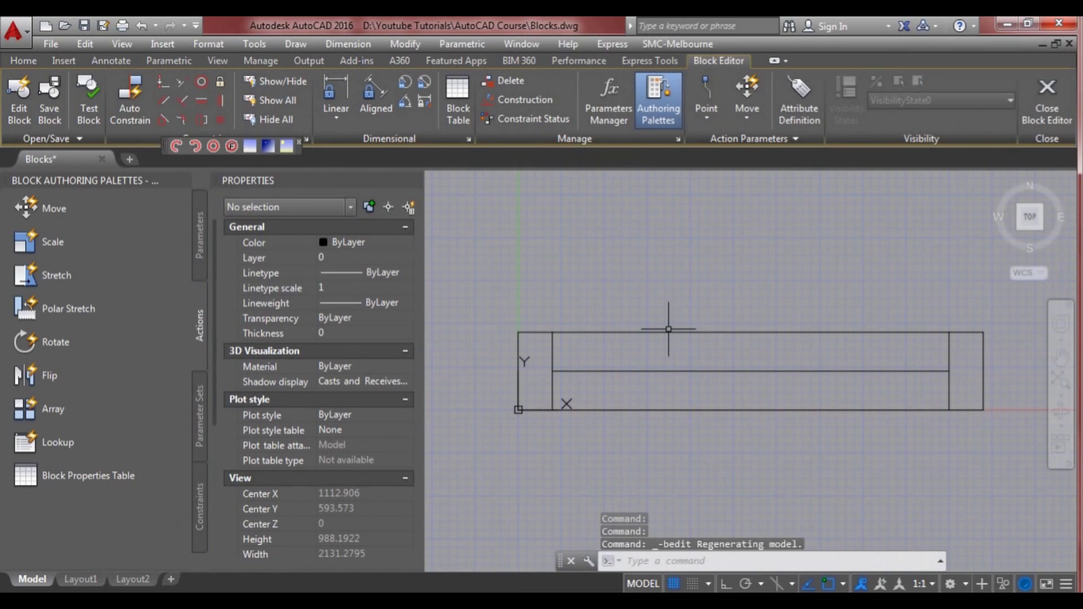
scroll(762, 344, up, 1)
scroll(733, 352, down, 3)
scroll(752, 359, up, 2)
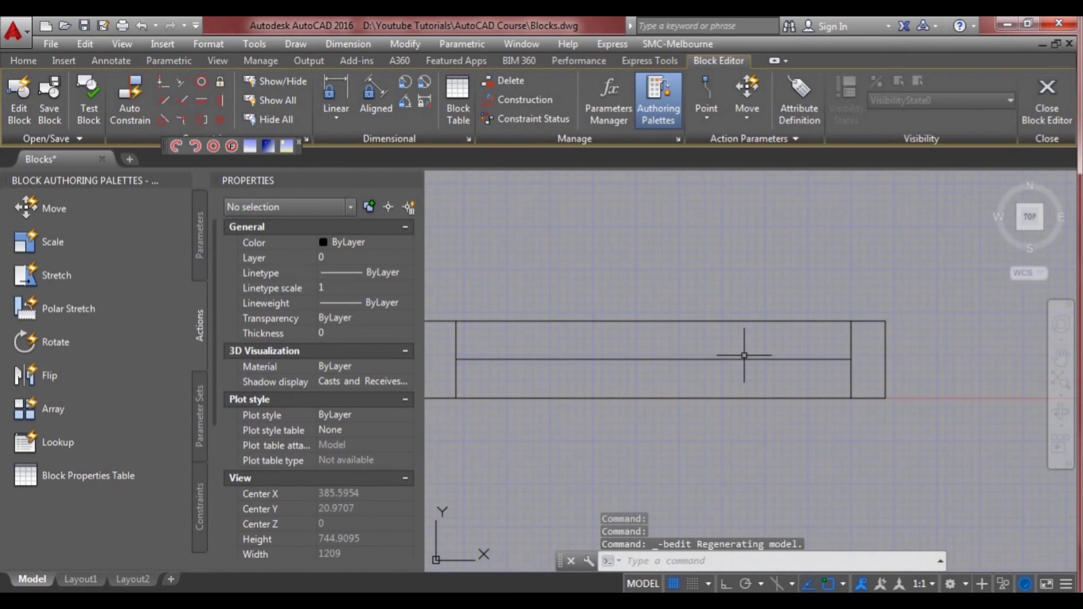
middle_drag(679, 344, 715, 346)
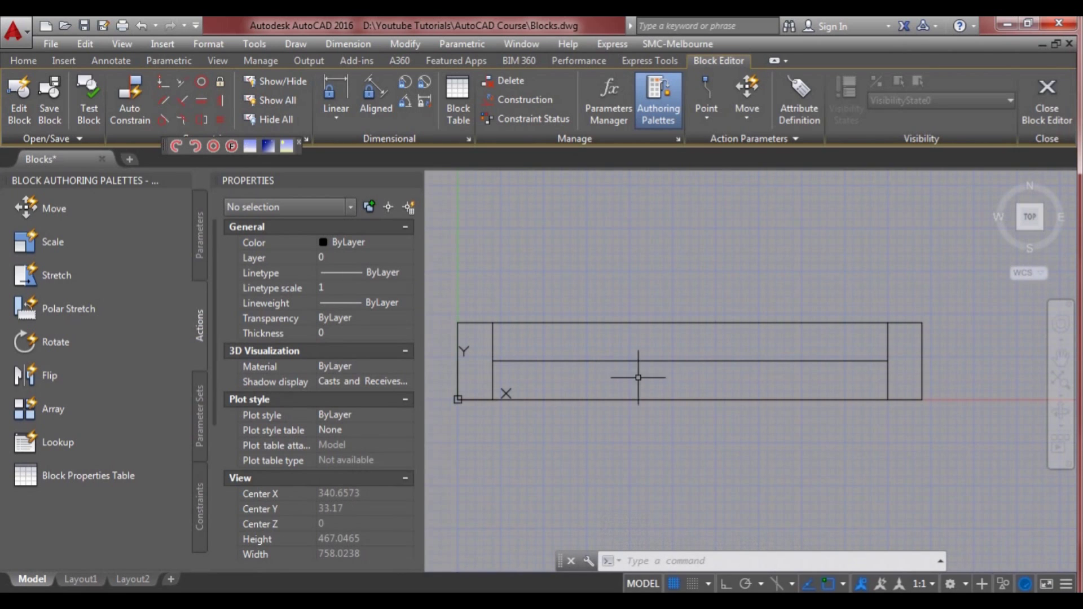
- Grip-copy the middle line below itself with Ortho on, then close and save the block
click(561, 361)
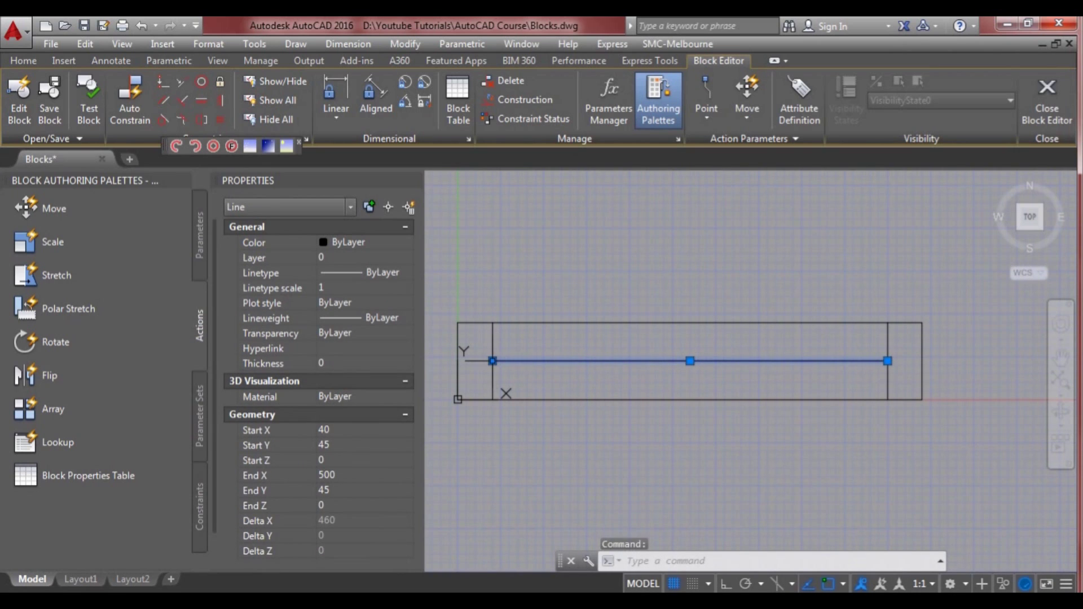
click(492, 360)
key(space)
text(c)
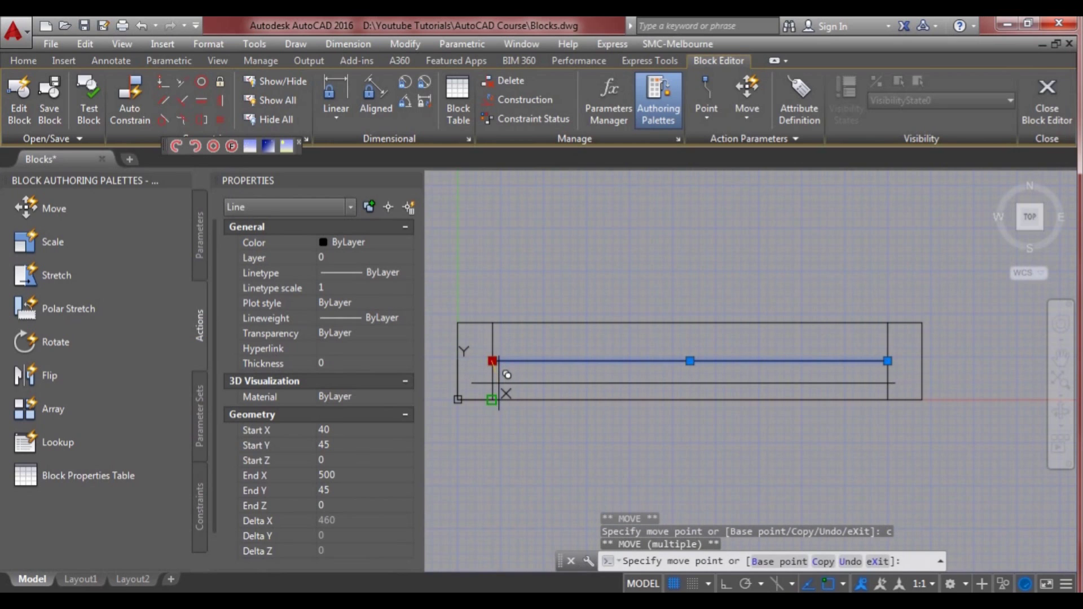
key(Return)
key(F8)
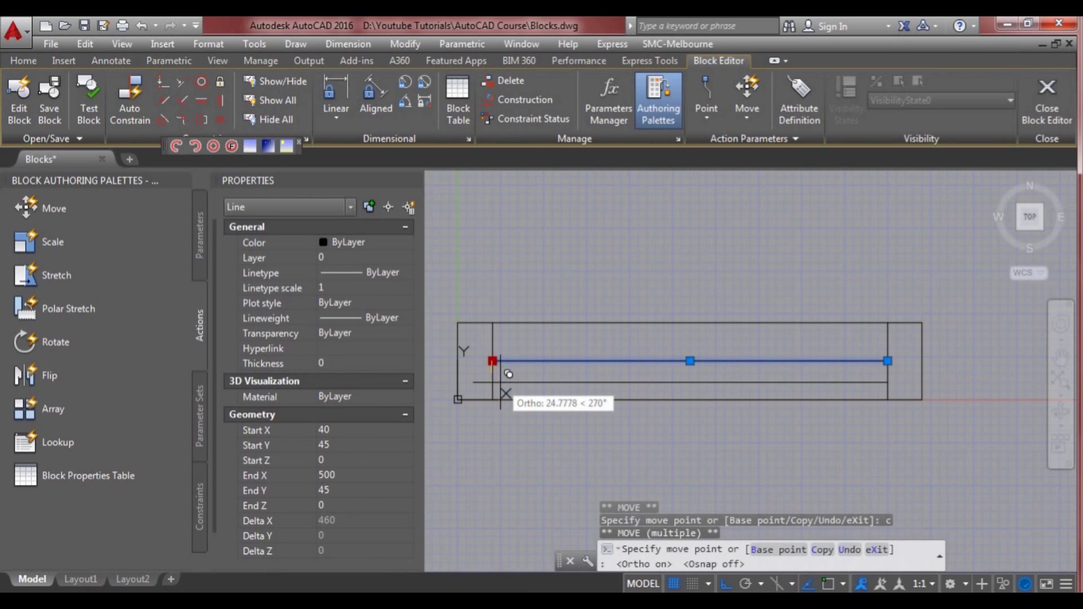
key(F3)
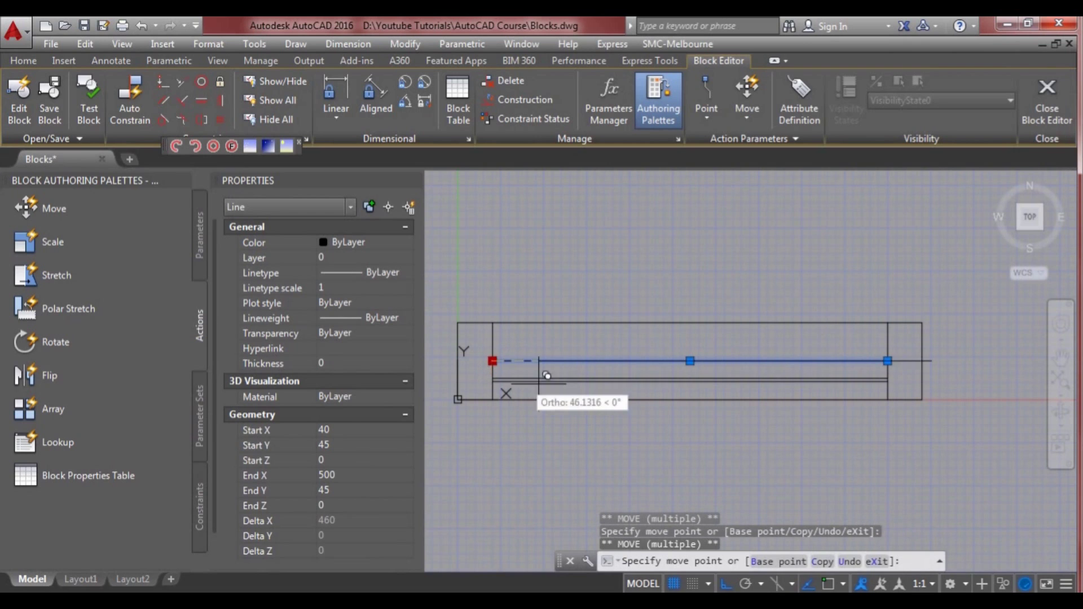
key(Escape)
key(Escape)
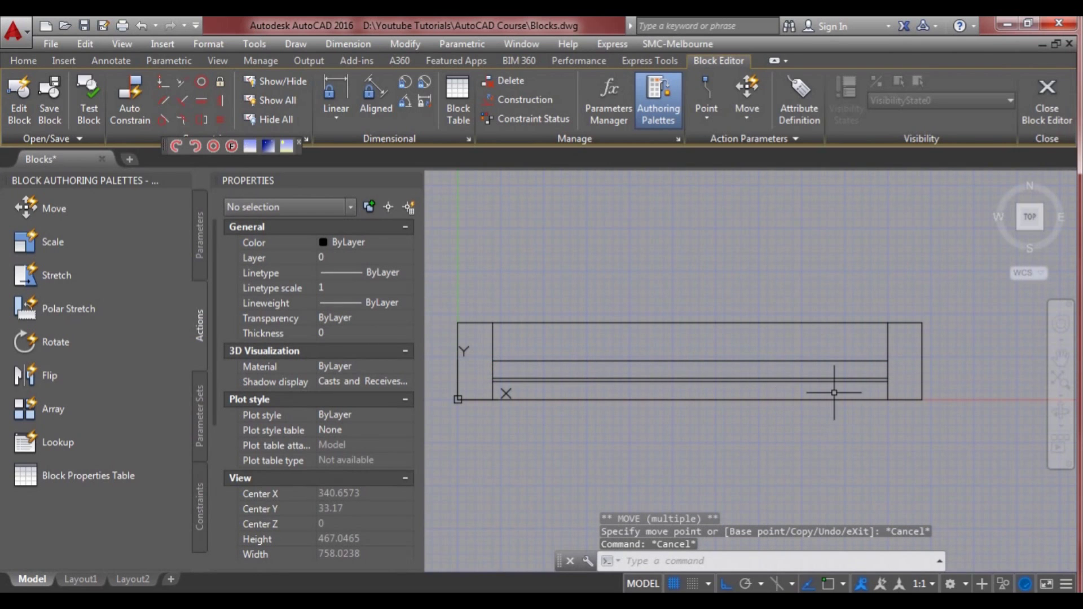
click(1047, 113)
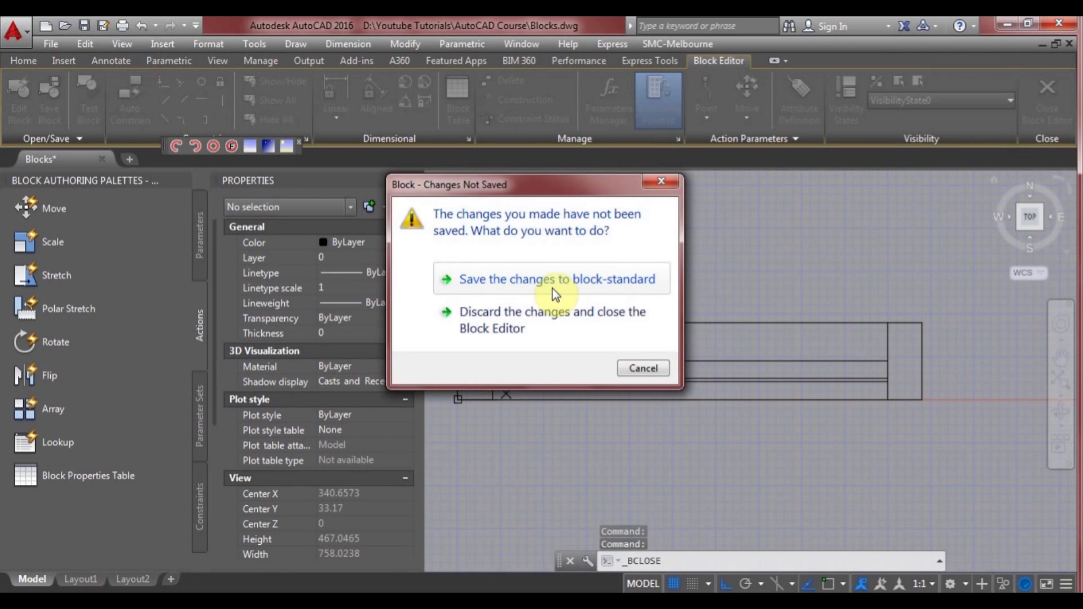
click(570, 279)
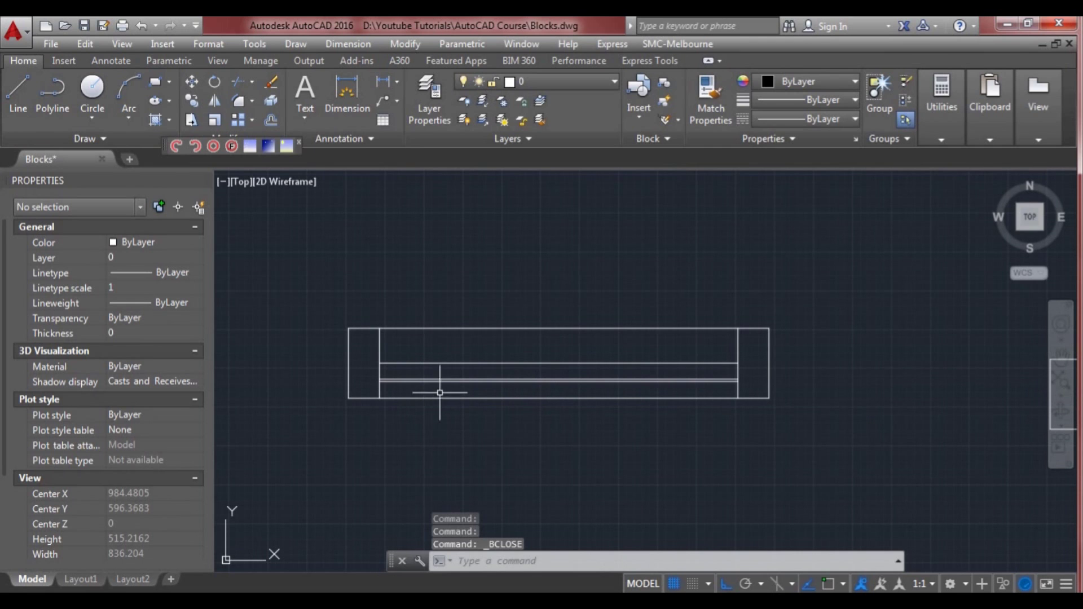
- Pan over to the test-dyn block, select it and bring up its right-click menu
scroll(581, 385, down, 2)
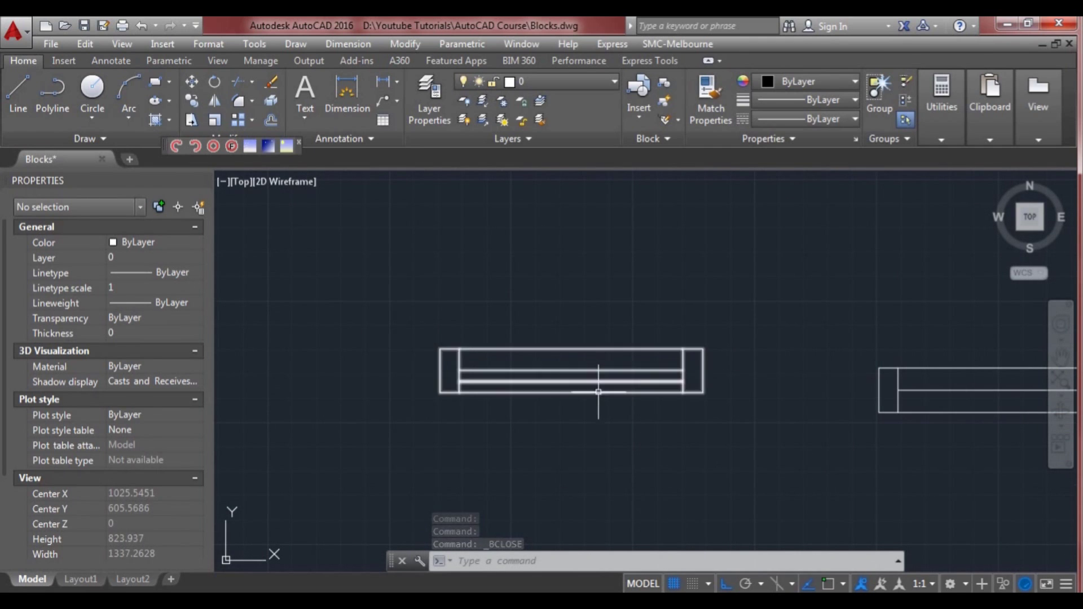
click(593, 382)
scroll(587, 387, up, 3)
scroll(604, 387, down, 3)
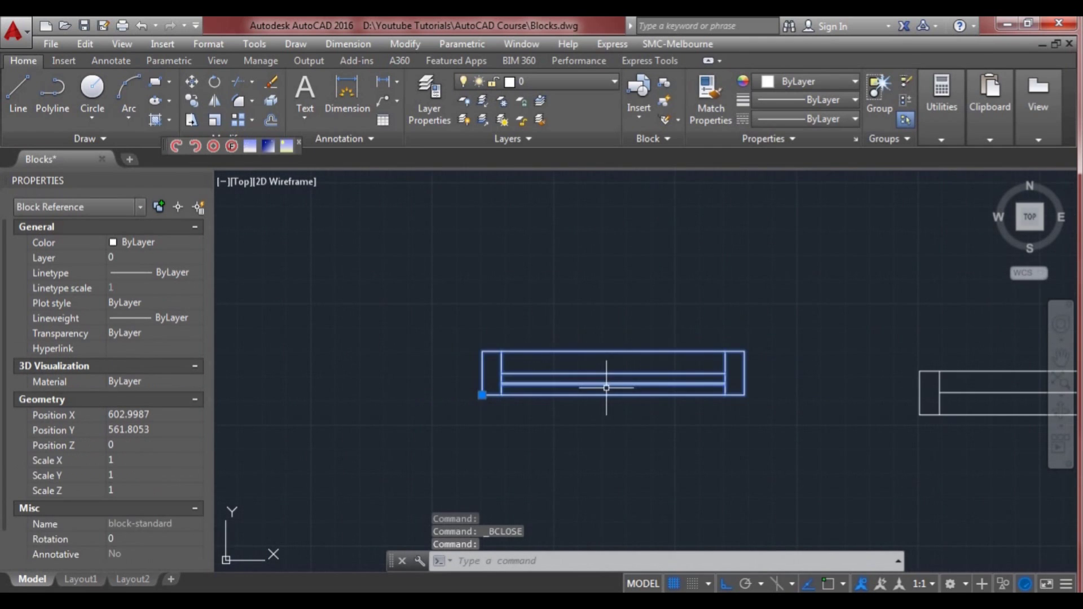
key(Escape)
middle_drag(745, 395, 657, 377)
middle_drag(733, 387, 510, 383)
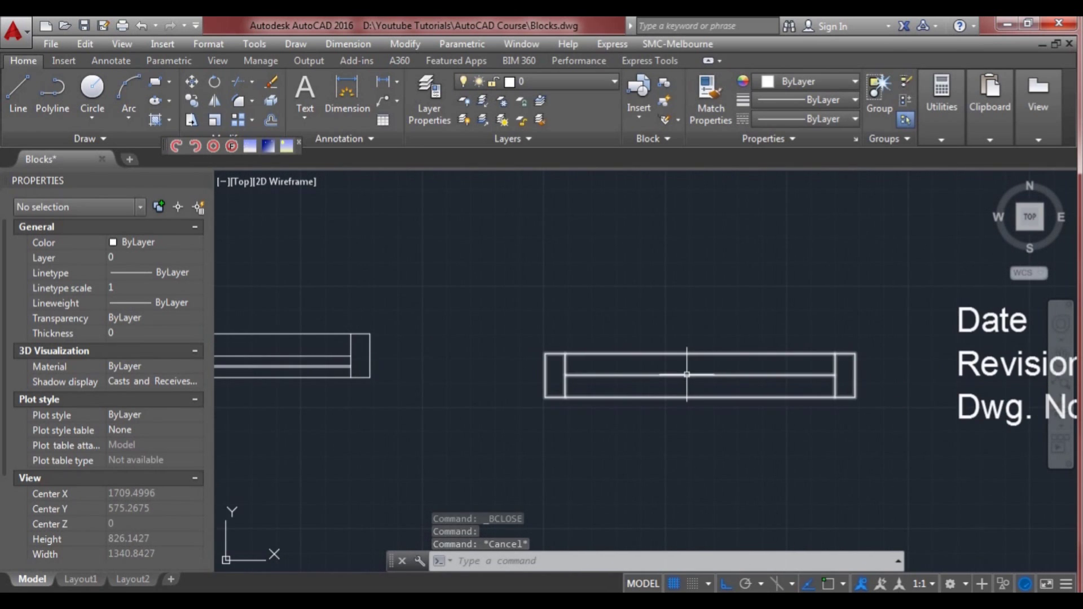
scroll(686, 374, up, 2)
middle_drag(687, 374, 656, 375)
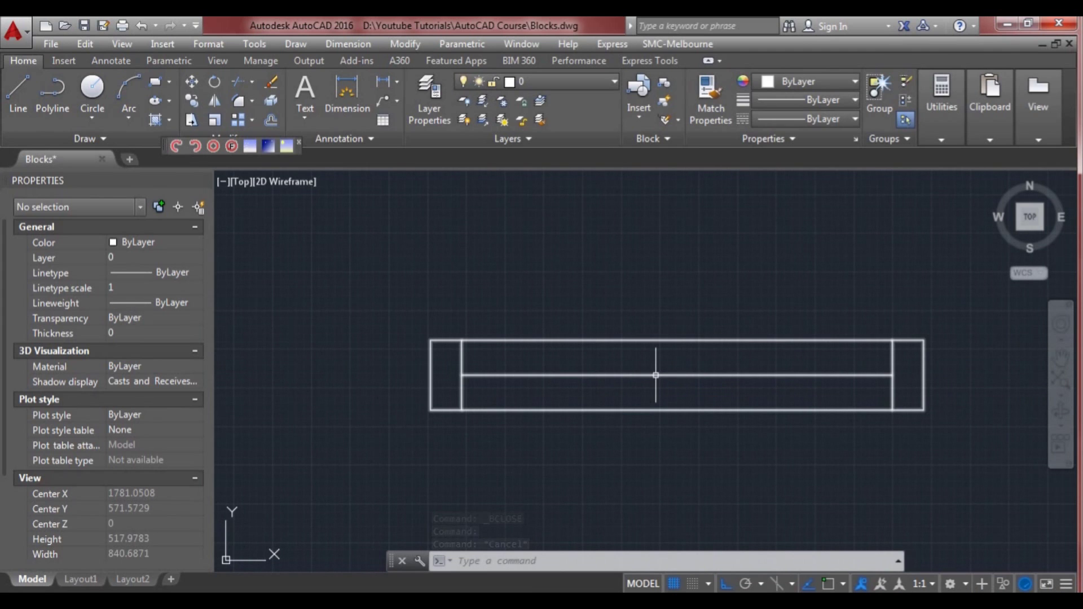
scroll(656, 375, down, 2)
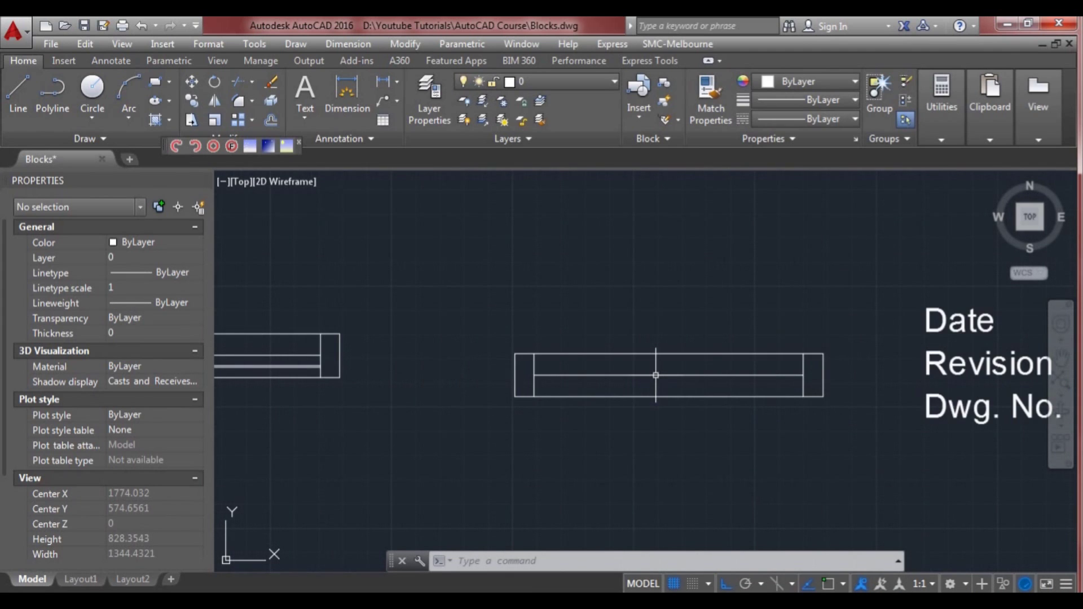
click(656, 375)
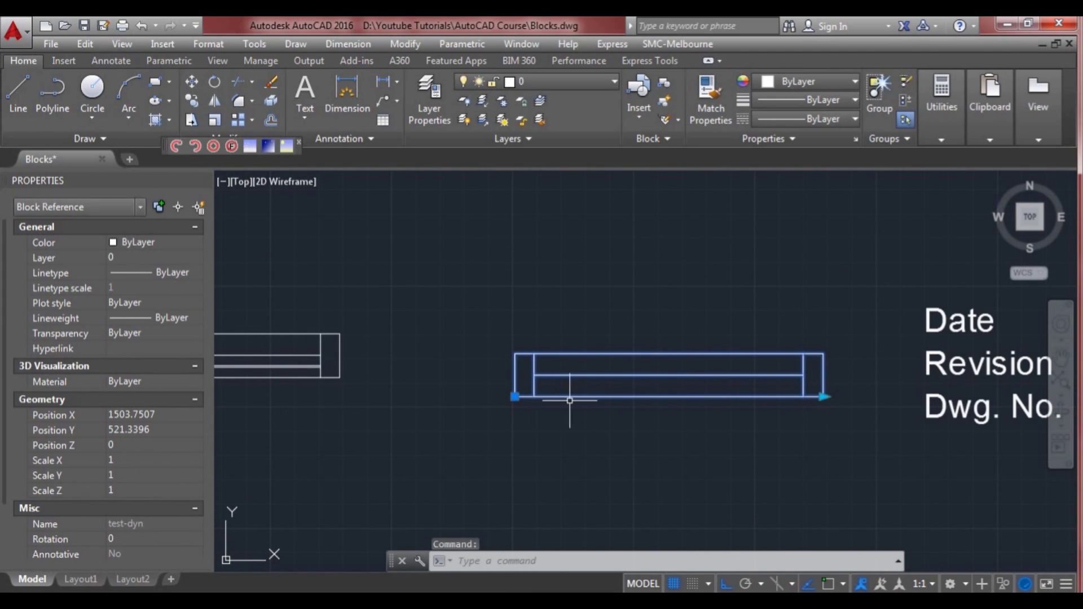
right_click(627, 380)
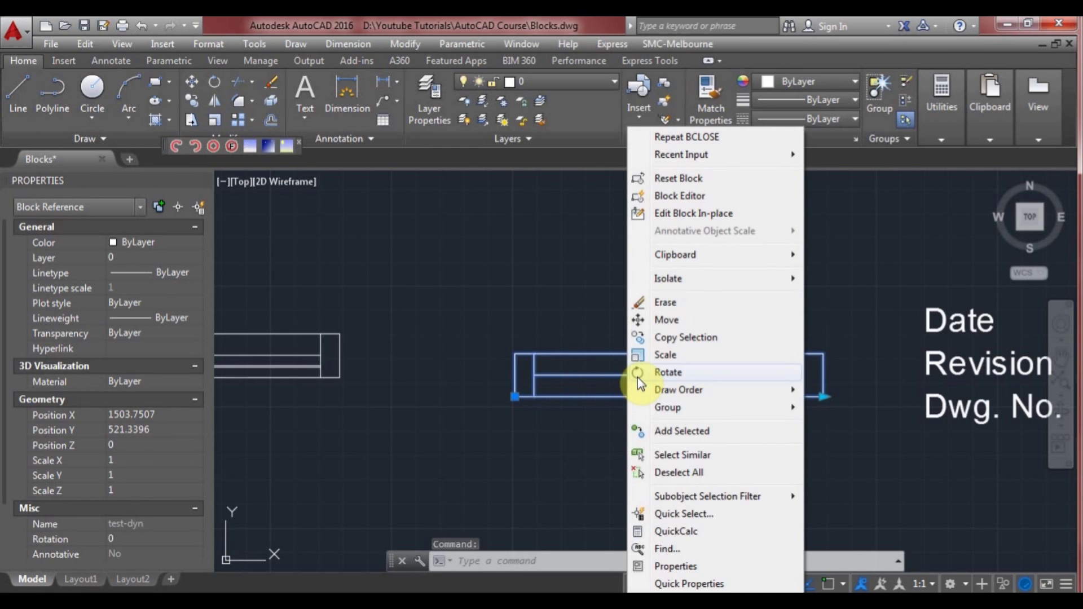
- Open test-dyn in the Block Editor and delete its Distance1 linear parameter
click(696, 197)
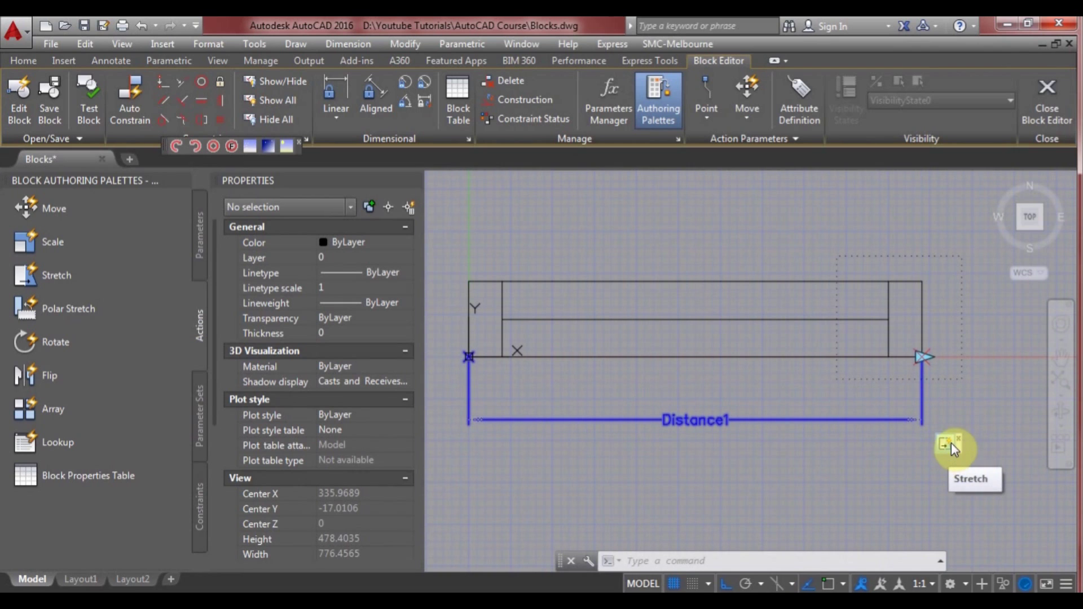
click(984, 458)
click(886, 413)
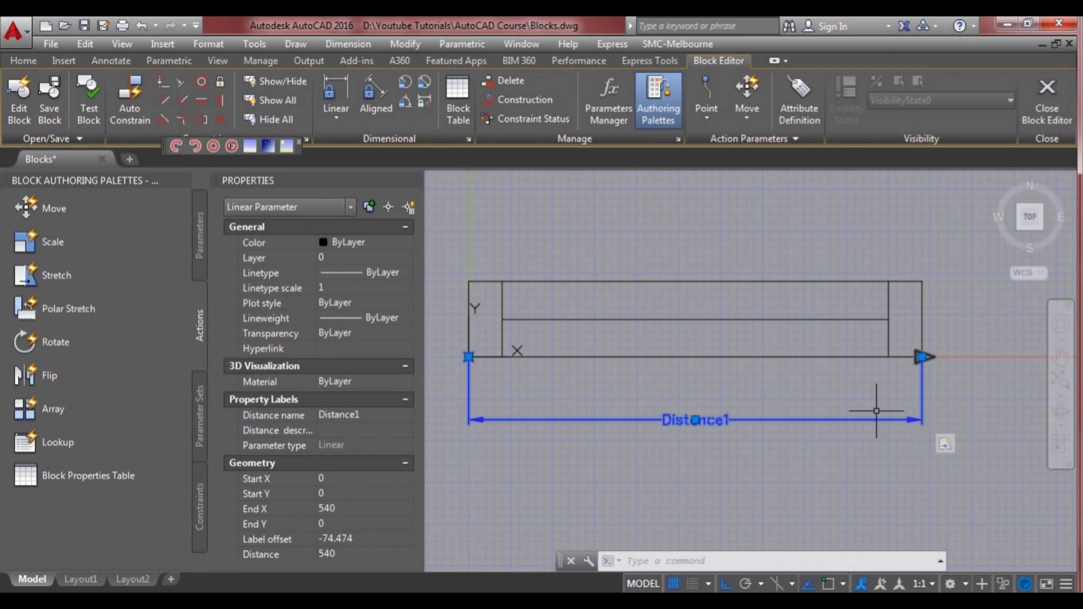
key(Delete)
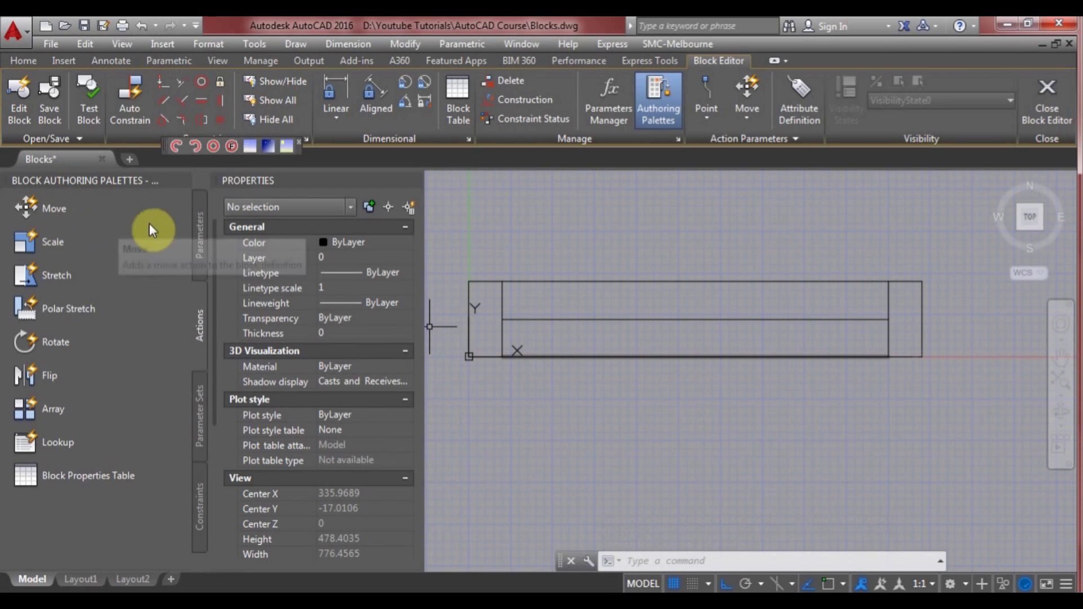
- Add a Distance1 linear parameter along the block's bottom edge, corner to corner, with the label below
click(200, 251)
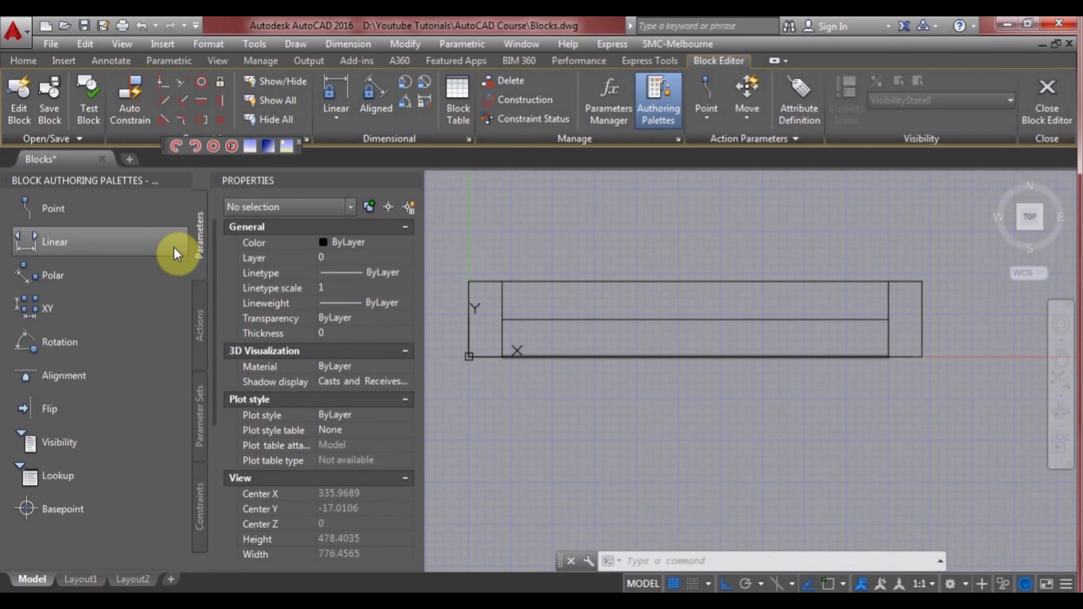
click(56, 246)
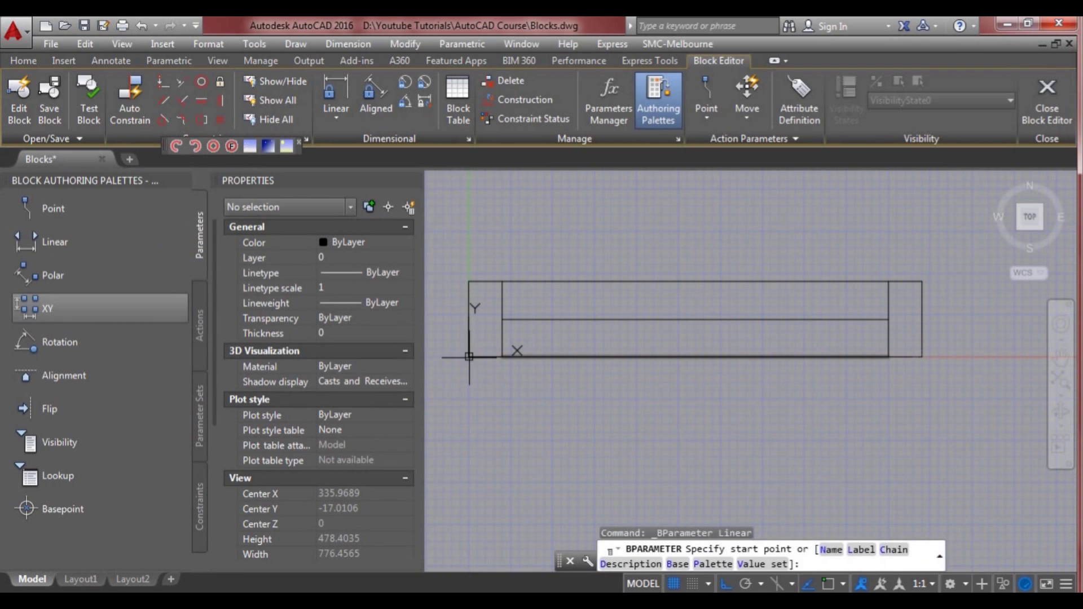
key(F3)
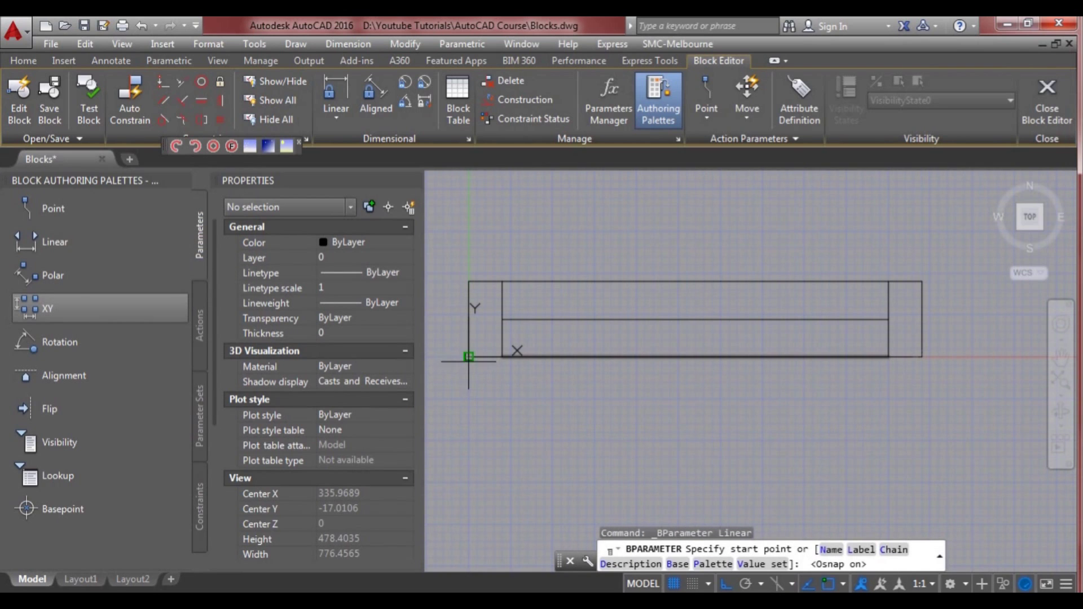
click(468, 361)
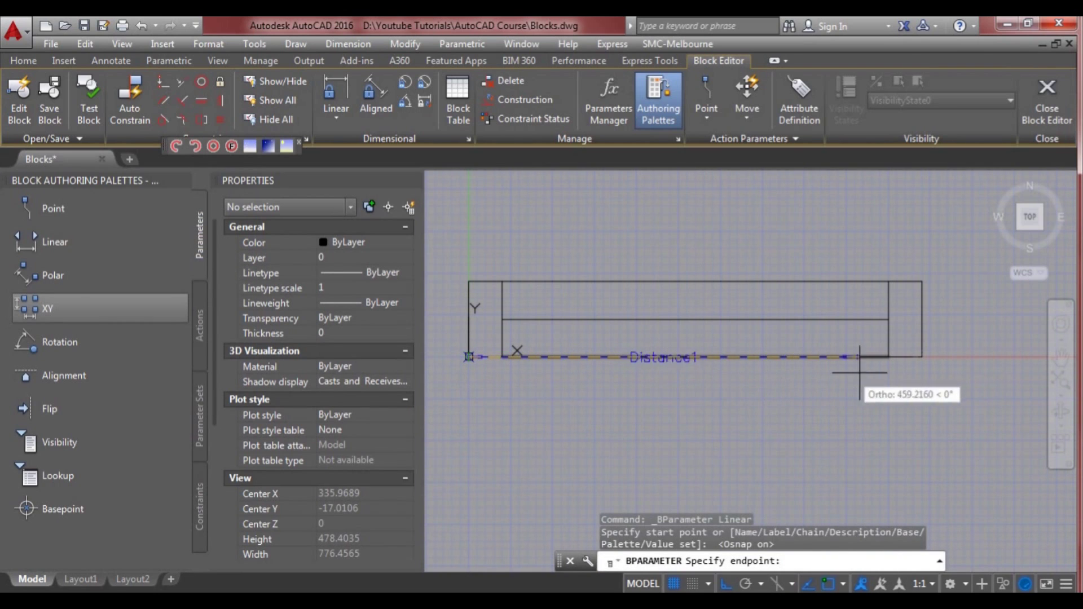
click(920, 357)
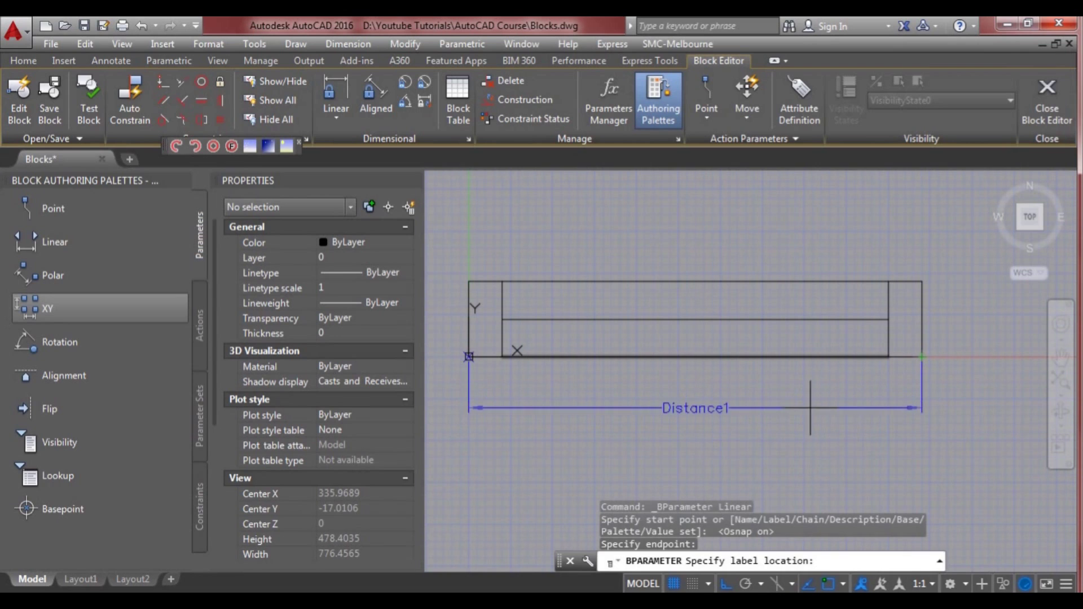
click(786, 419)
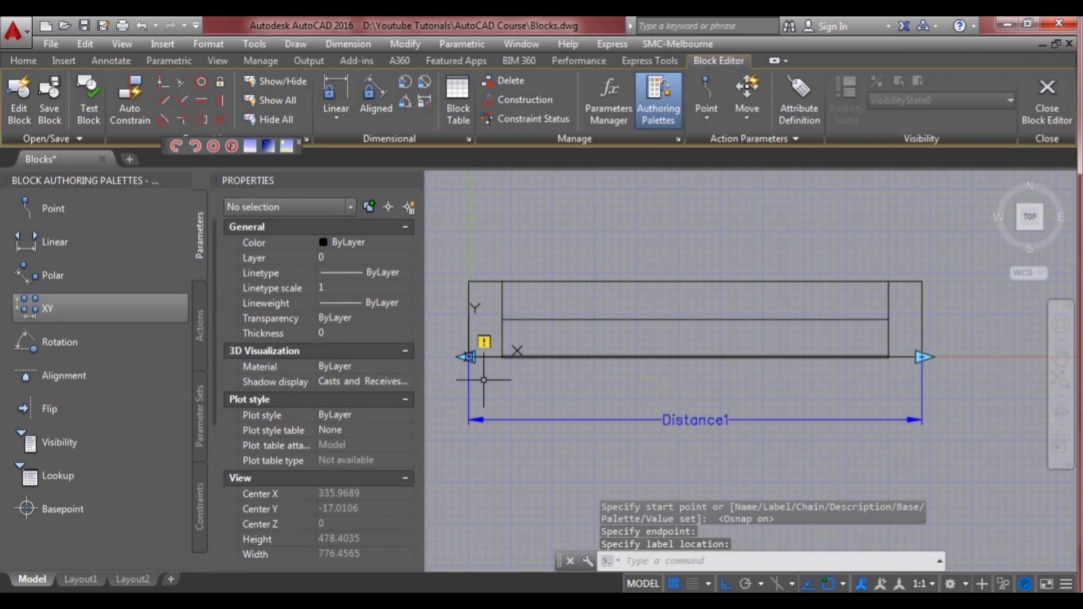
click(933, 359)
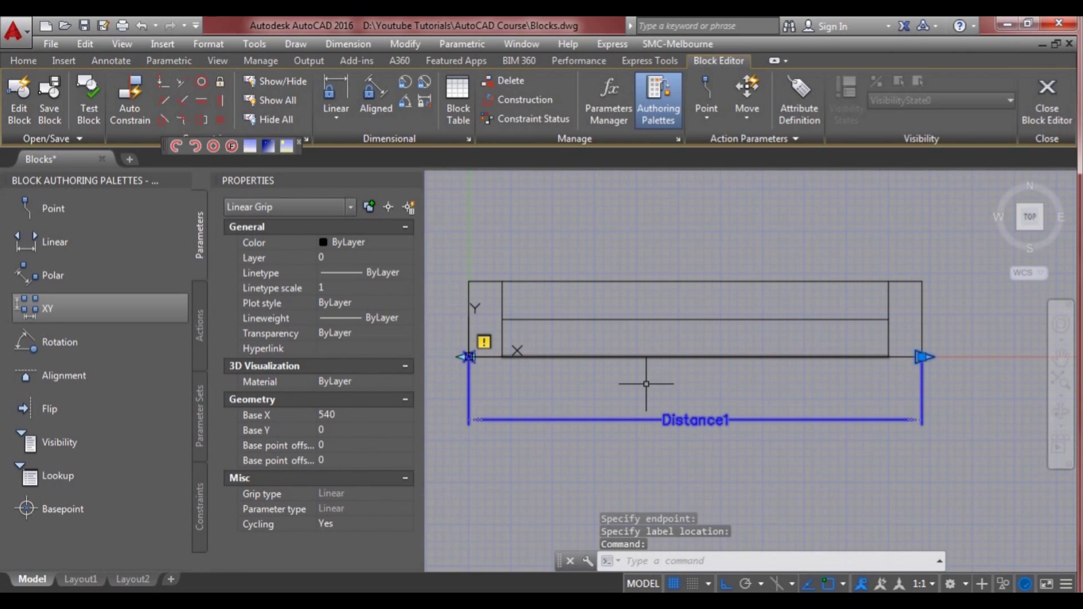
- Set Distance1's grip display to 1 so only the right-end grip shows
right_click(572, 389)
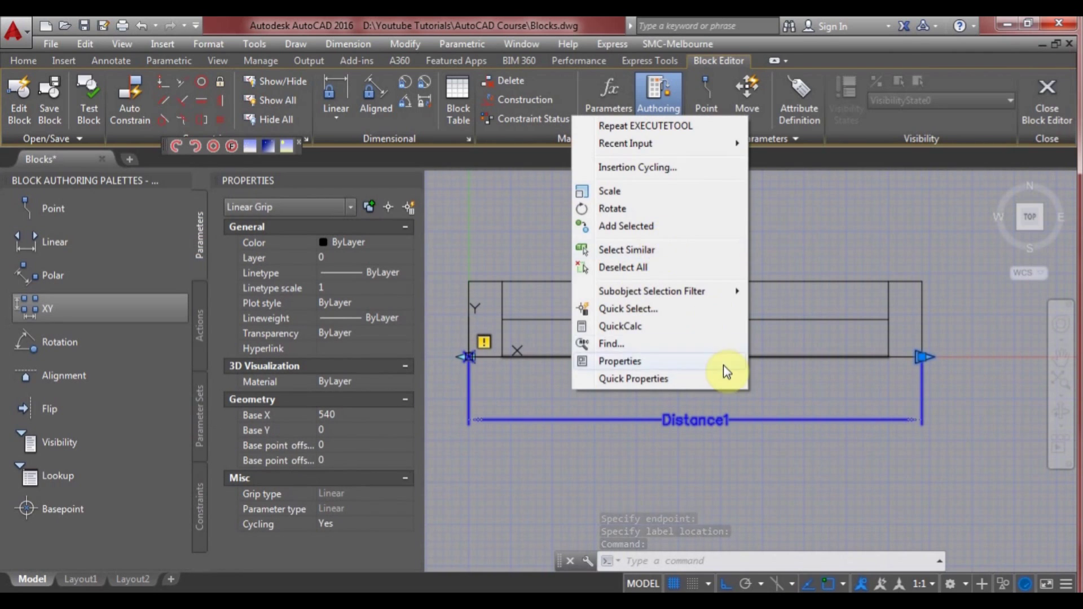
click(696, 420)
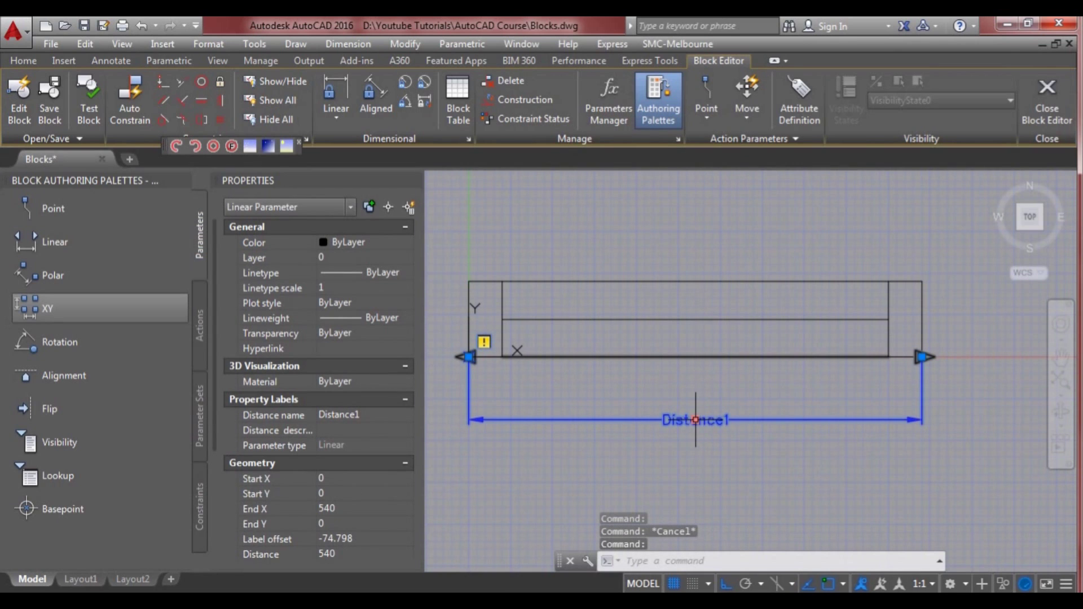
right_click(696, 420)
mouse_move(810, 200)
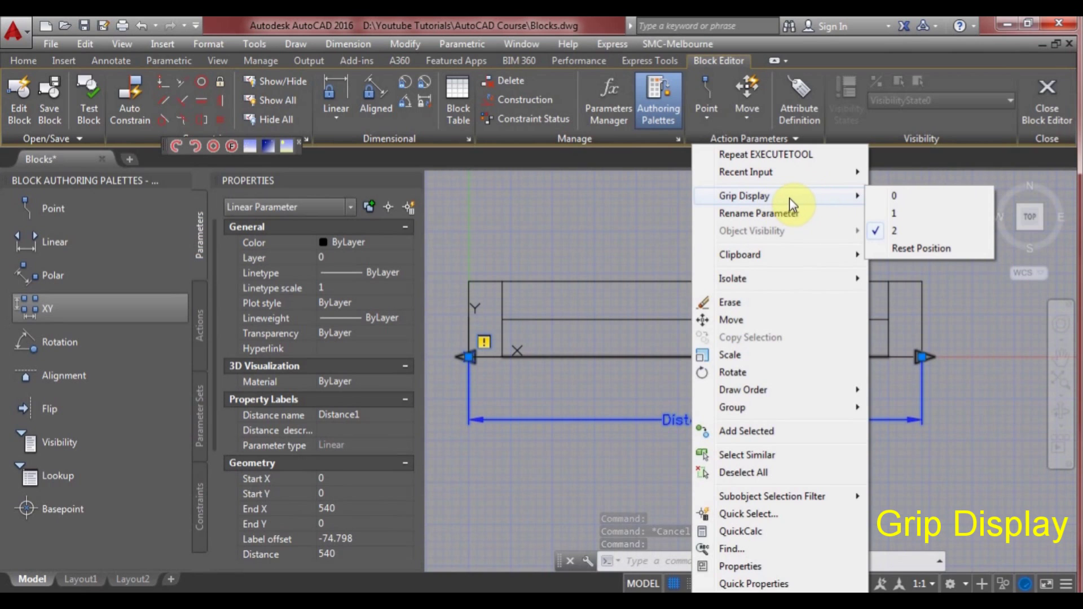
click(899, 214)
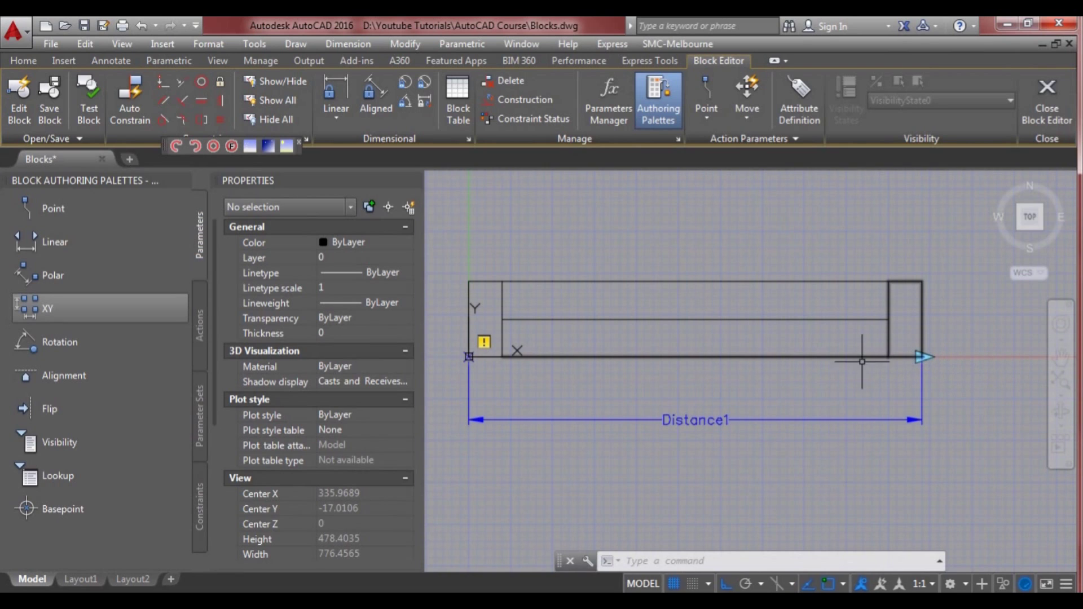
click(198, 307)
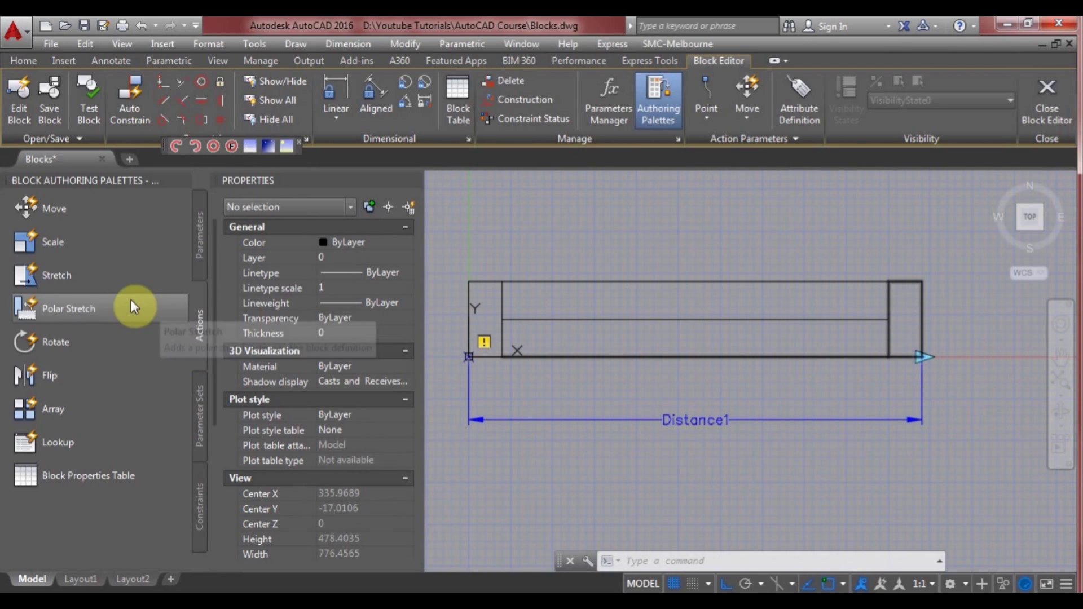
- Add a Stretch action on Distance1's right-end point, framing the right end and selecting four lines
click(57, 276)
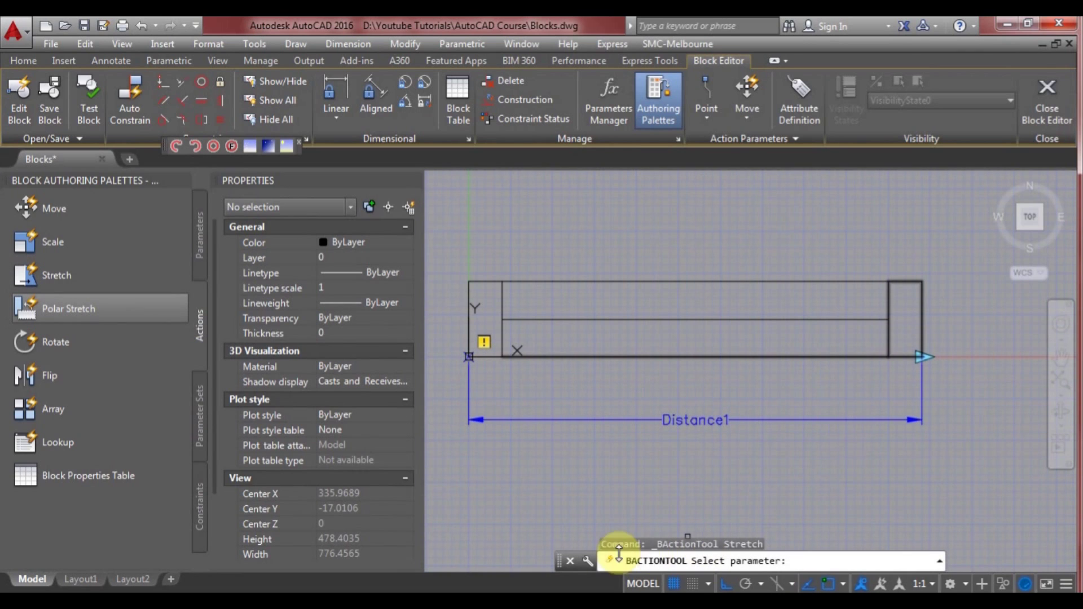
click(711, 422)
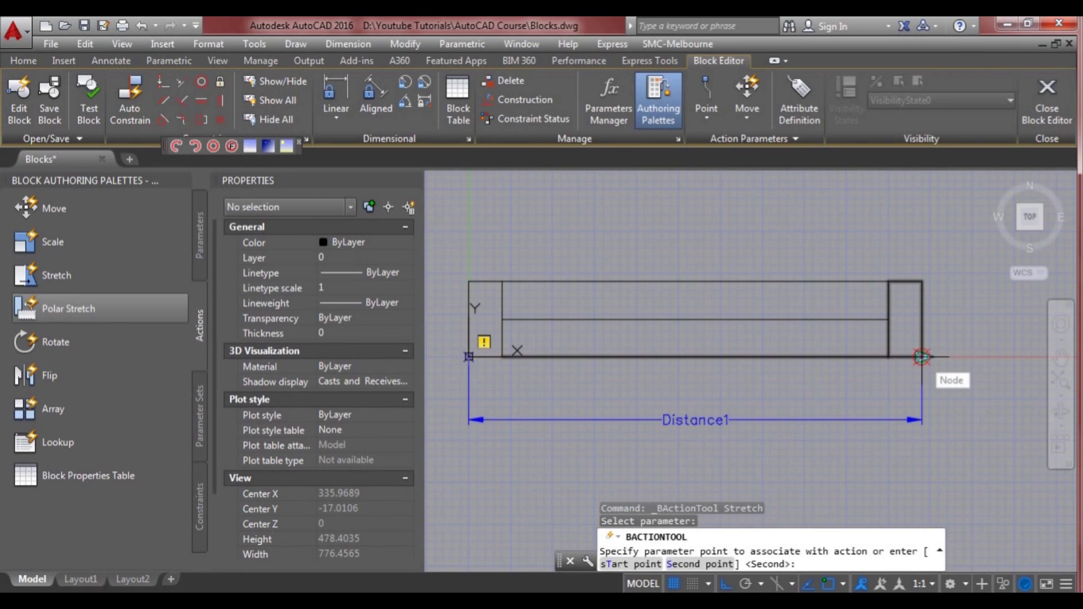
click(922, 356)
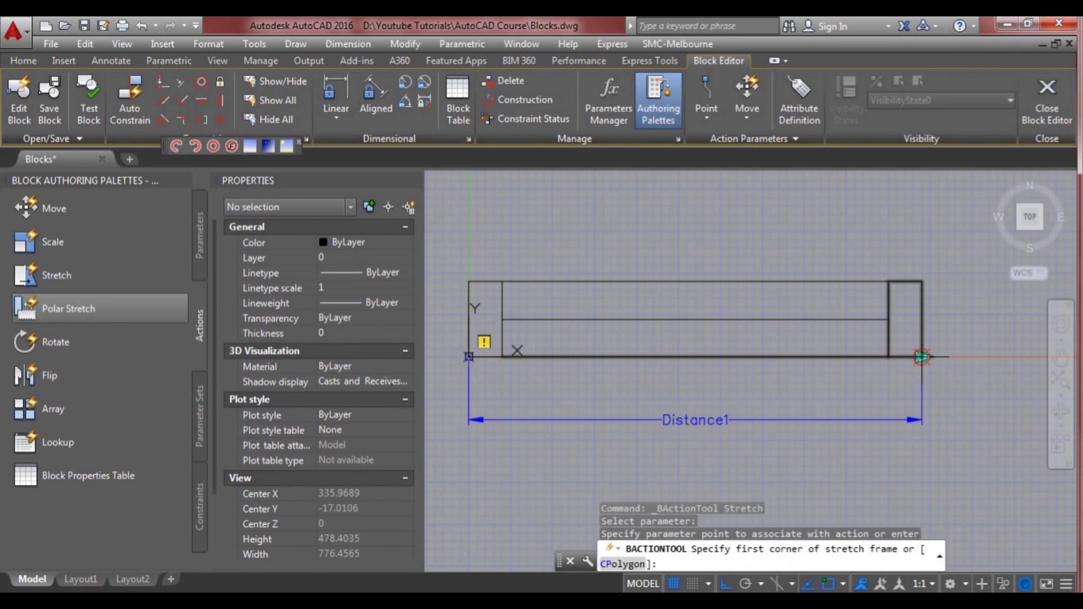
click(833, 381)
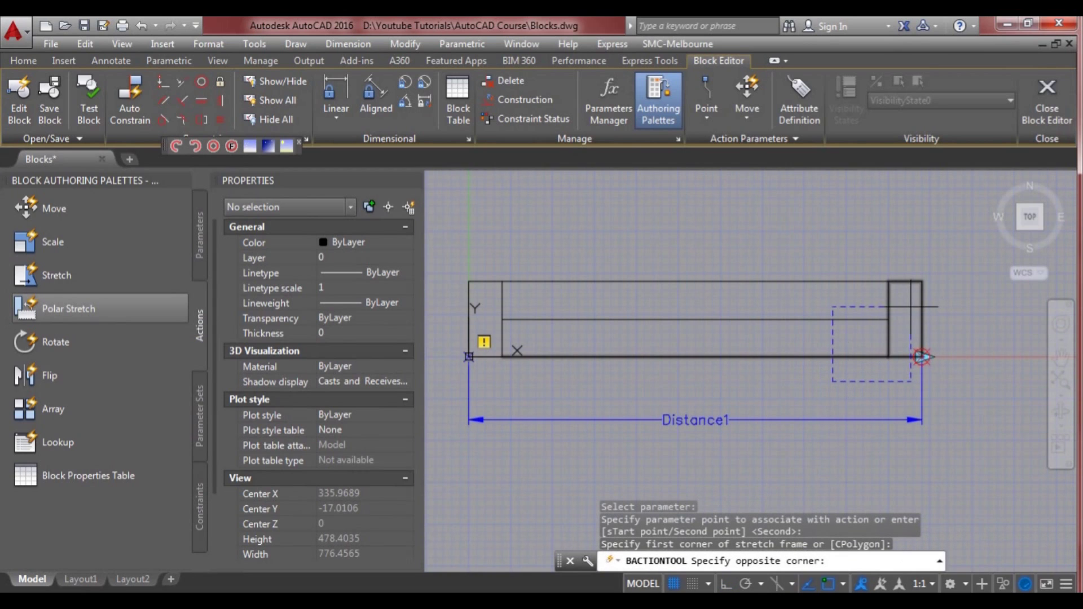
click(963, 253)
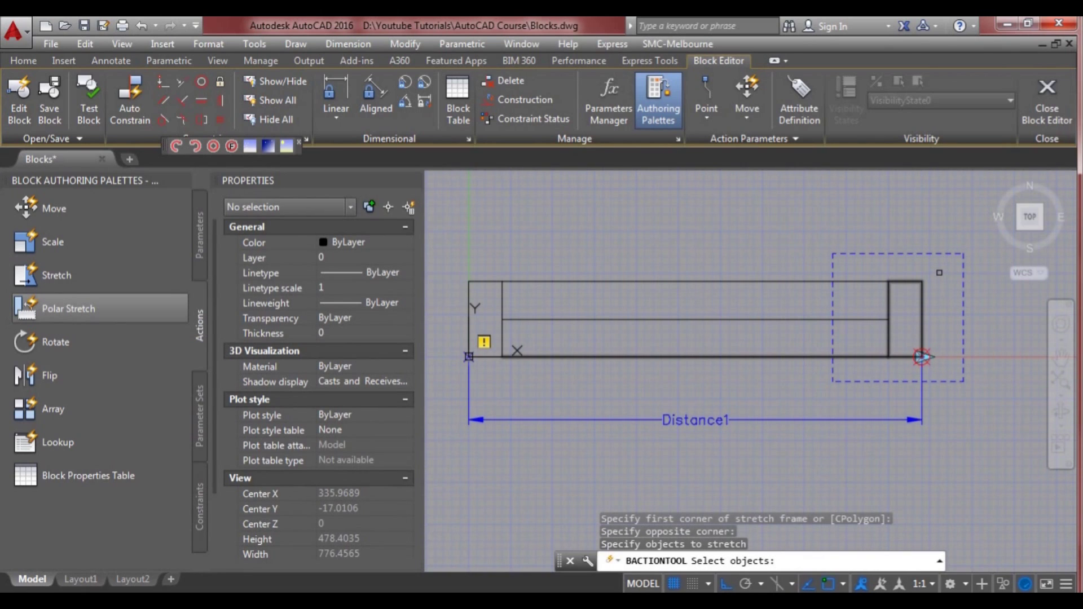
click(942, 266)
click(876, 353)
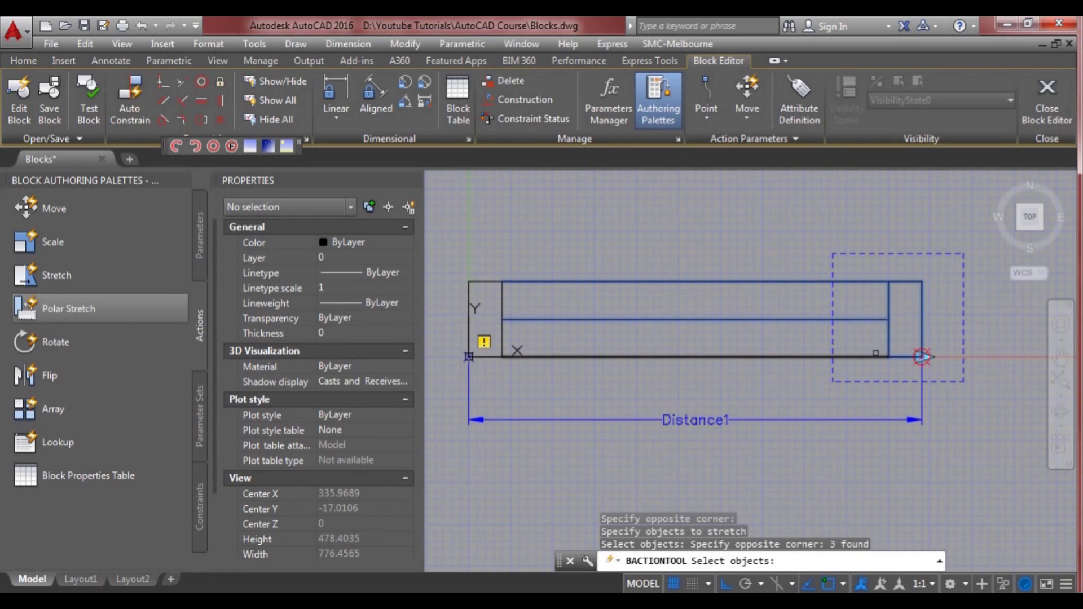
click(874, 357)
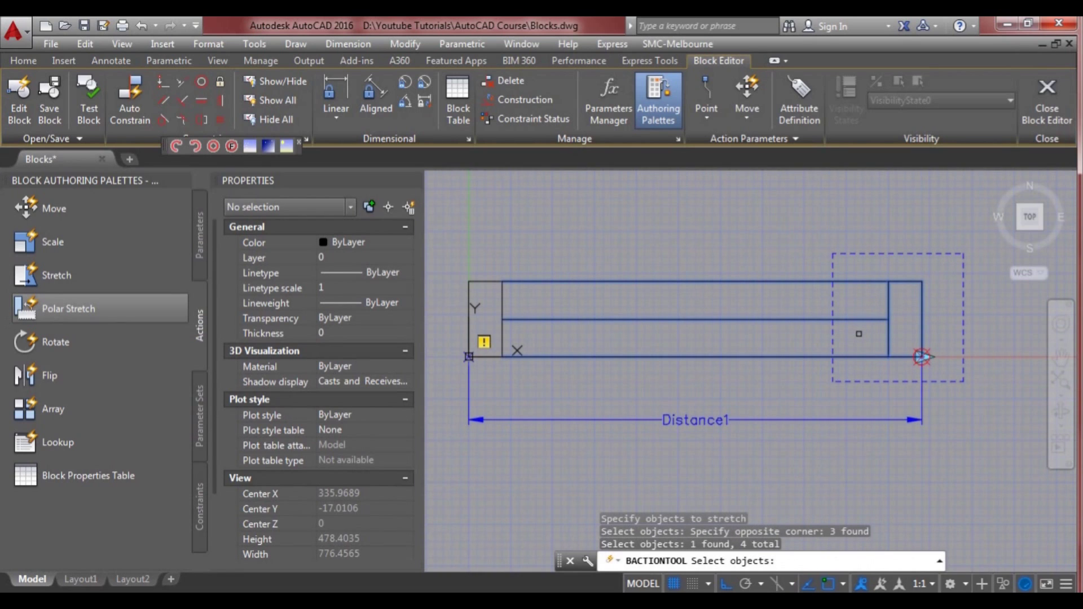
key(Return)
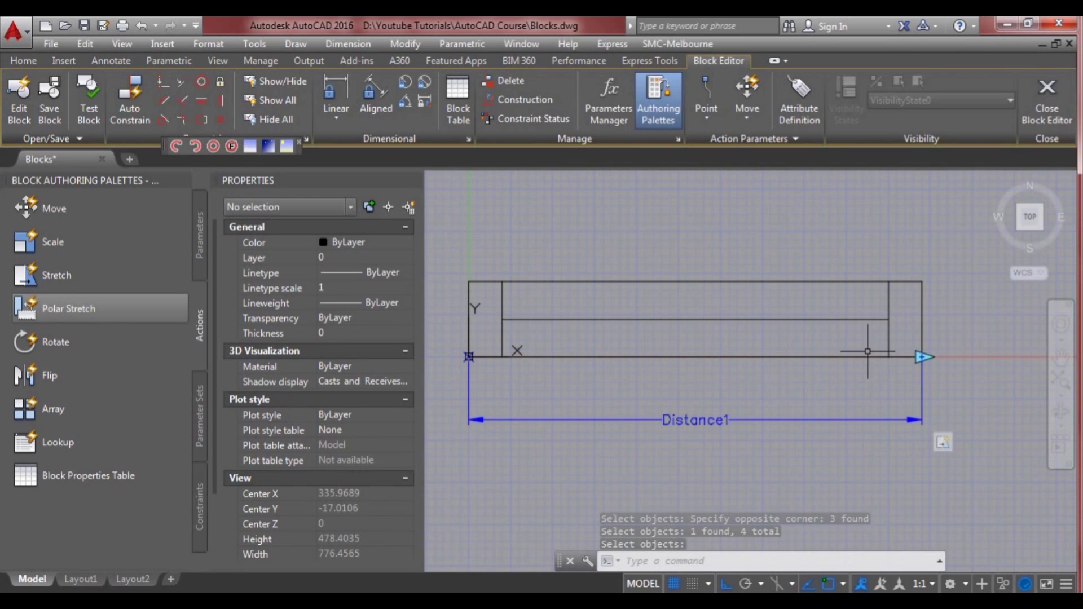
- Save the block changes, close the Block Editor and select the test-dyn block
click(1041, 119)
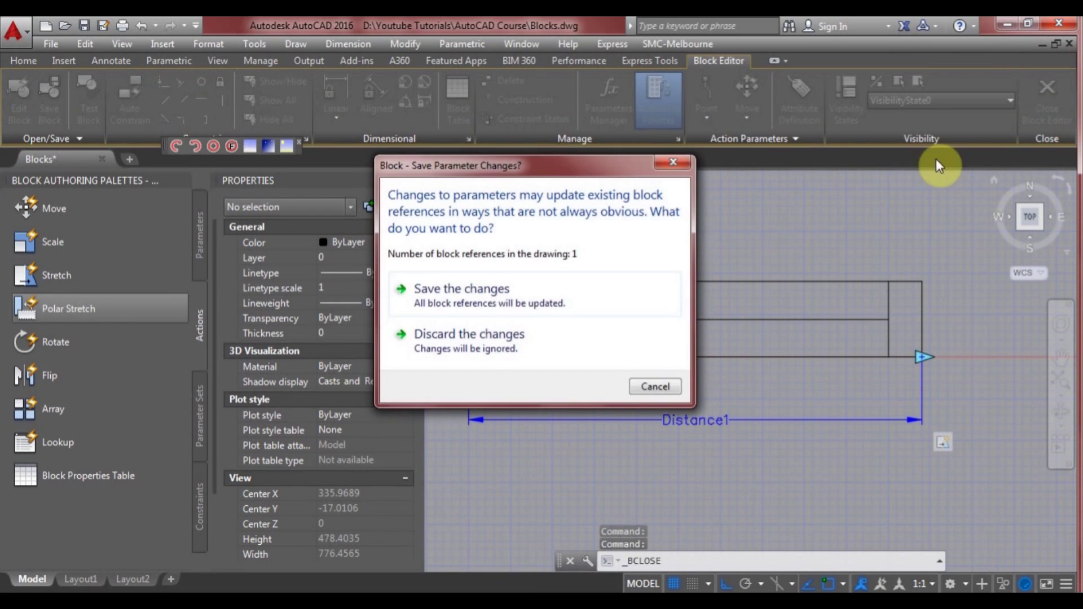
click(505, 299)
click(674, 374)
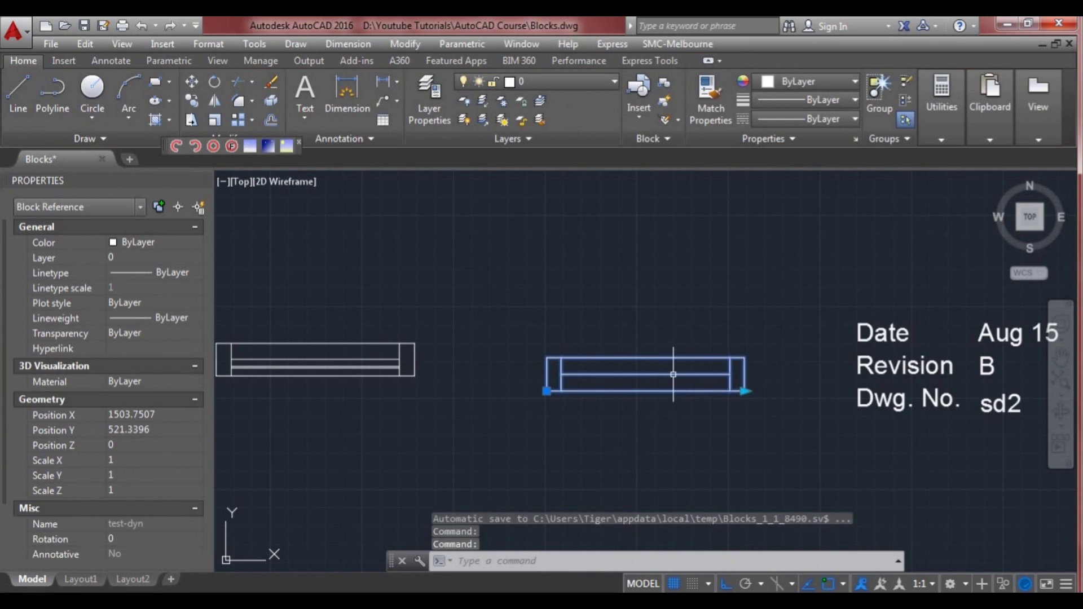
- Drag the right-end stretch grip back and forth, leaving the block slightly shorter
click(742, 390)
click(824, 390)
click(827, 390)
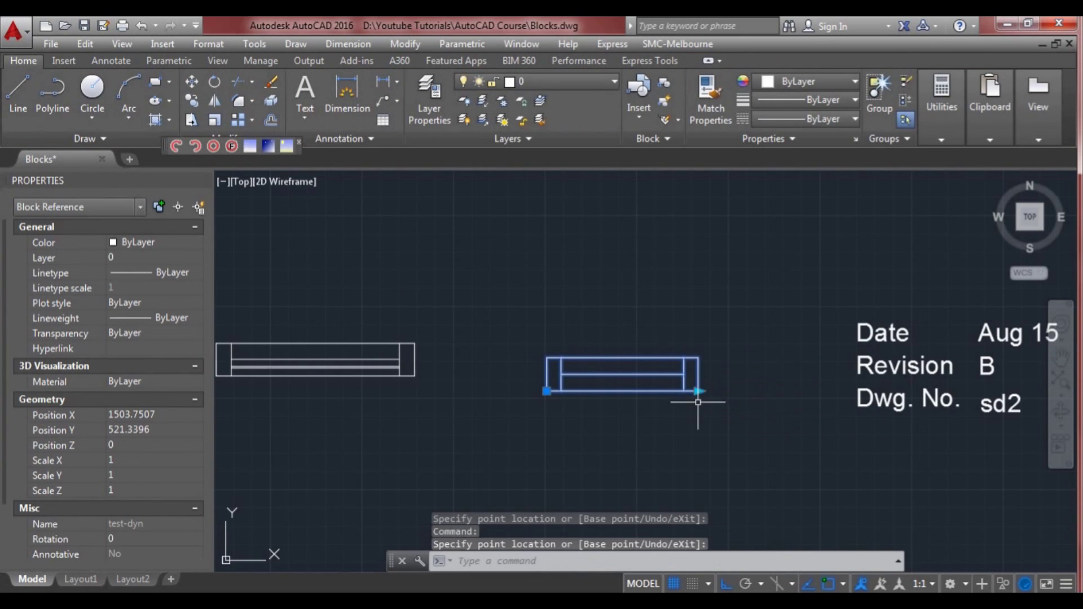
click(698, 390)
click(760, 390)
click(760, 390)
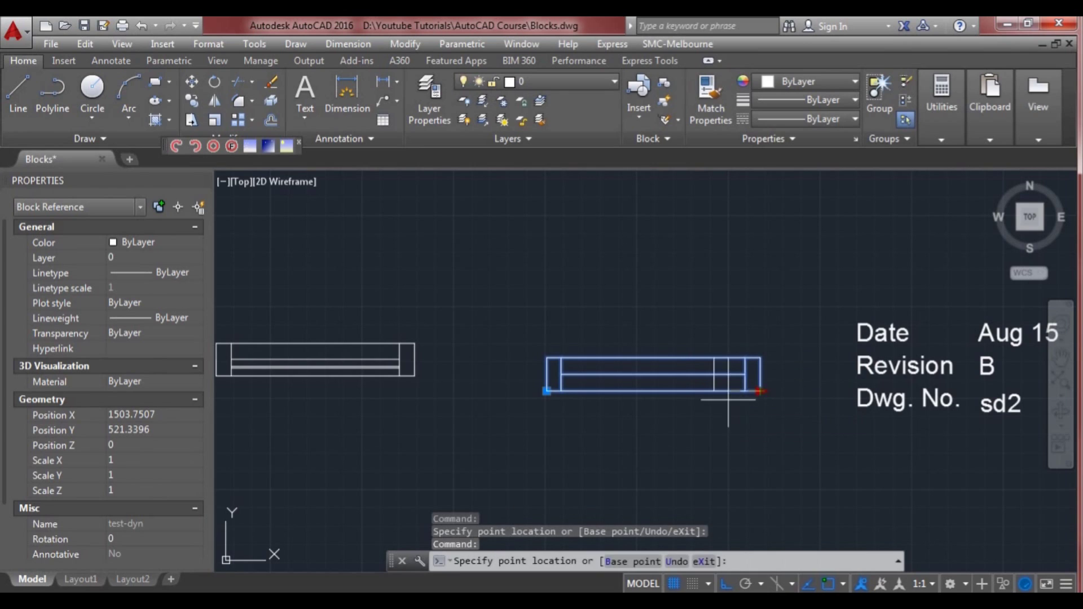
click(665, 395)
click(670, 390)
click(730, 392)
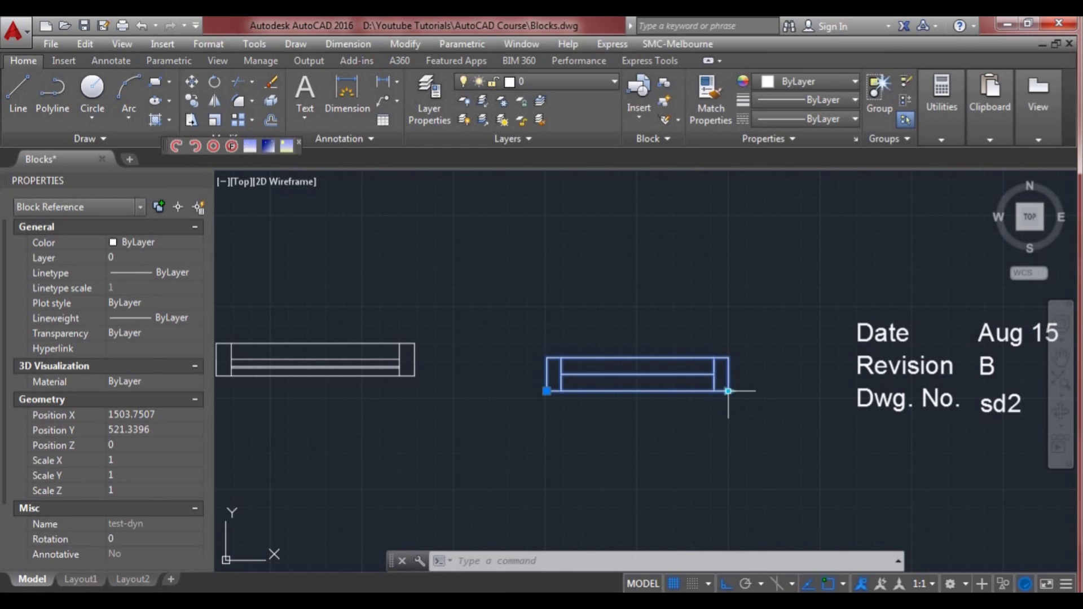
- Open test-dyn in the Block Editor and select its Distance1 parameter
right_click(665, 391)
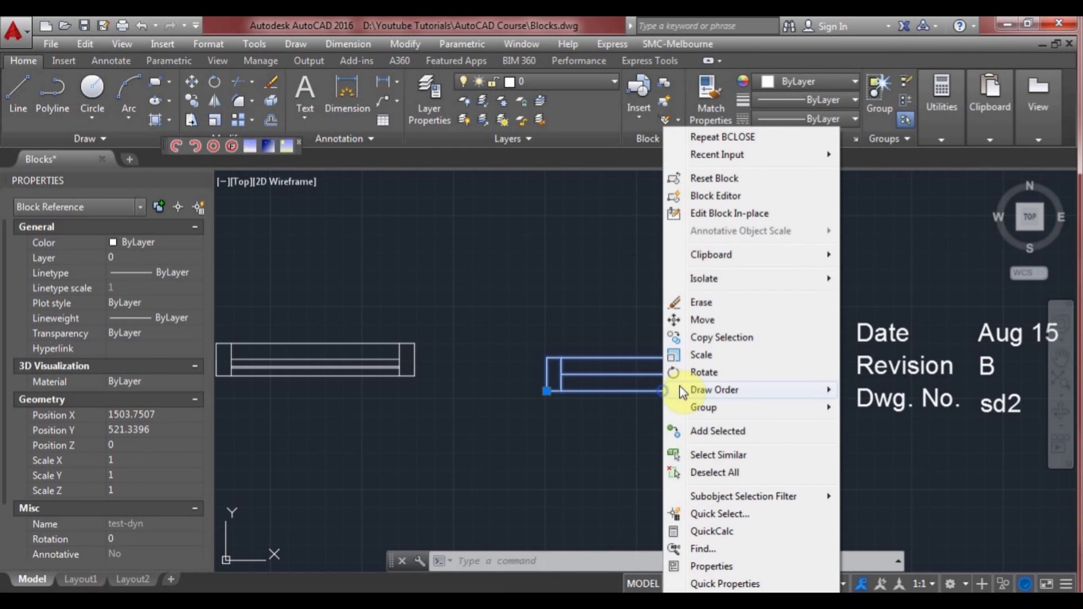
click(707, 197)
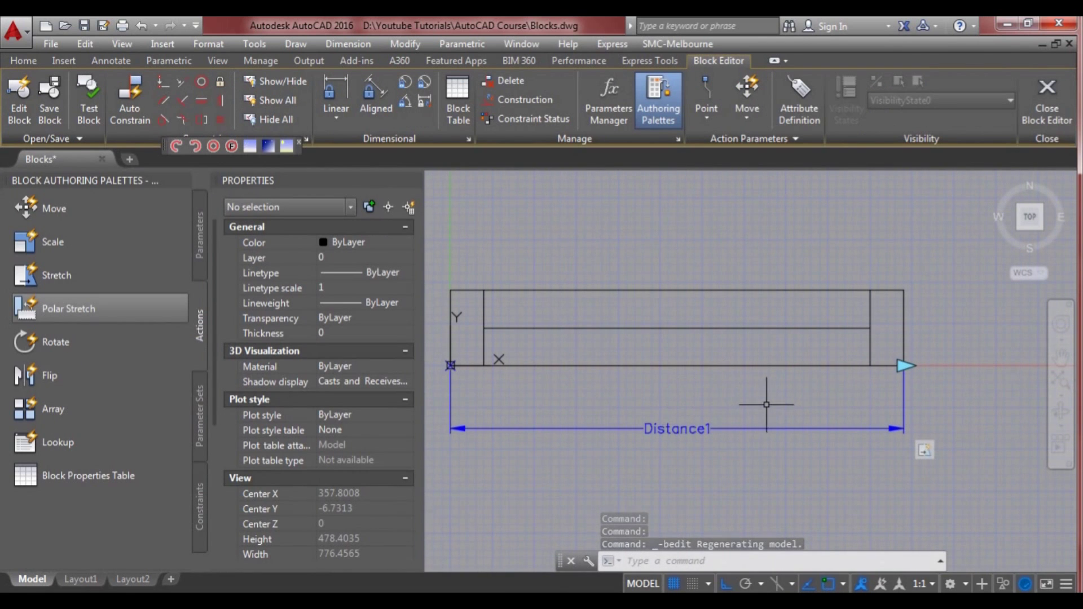
scroll(763, 401, down, 2)
middle_drag(786, 398, 787, 402)
click(718, 422)
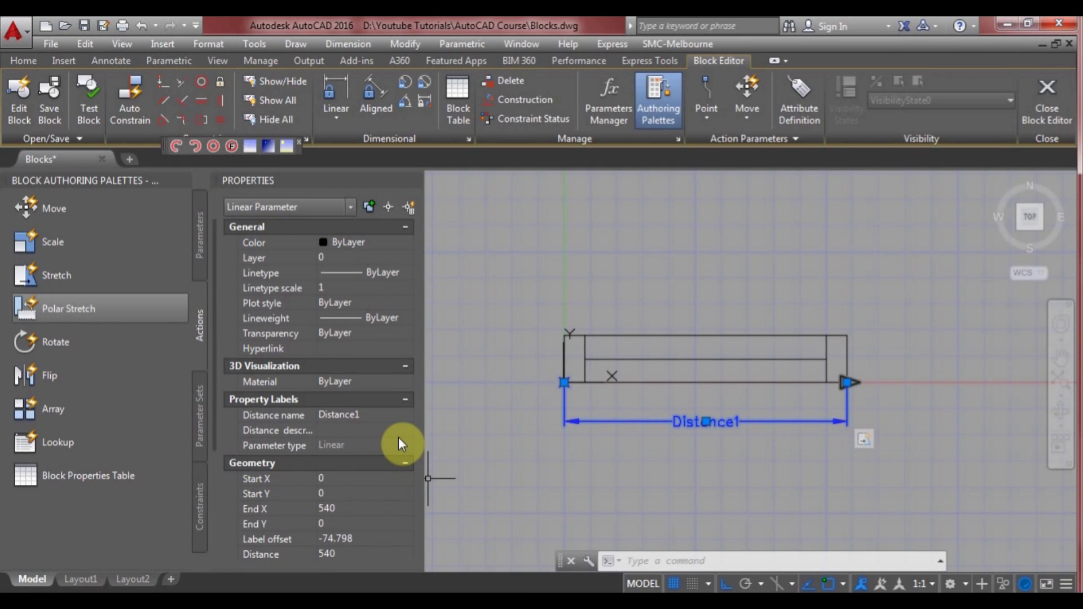
- Change Distance1's Dist type to Increment in the Properties palette
click(377, 431)
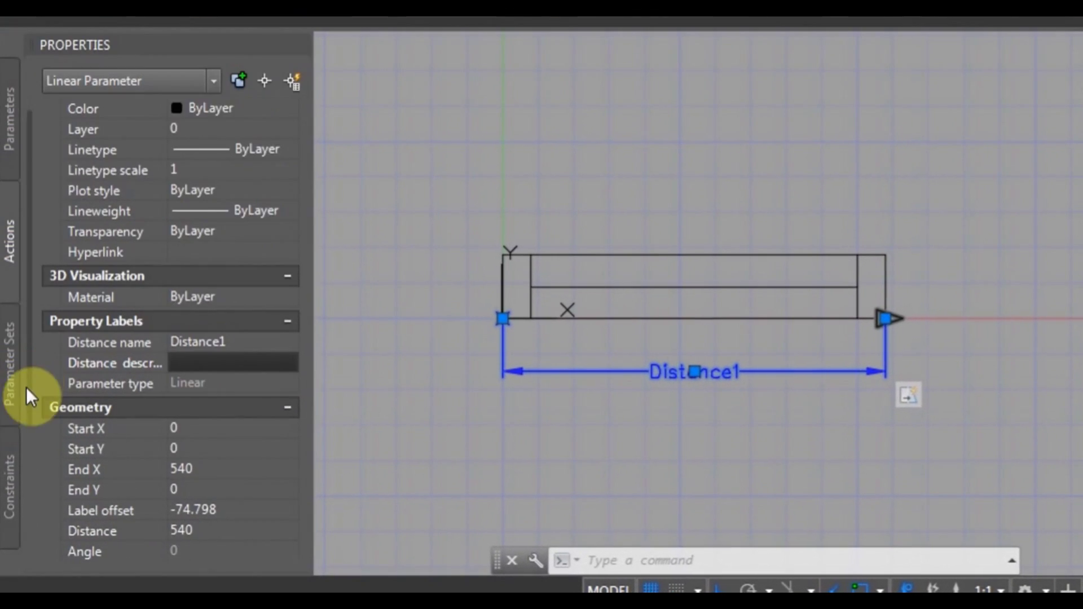
drag(216, 437, 210, 468)
drag(22, 436, 16, 529)
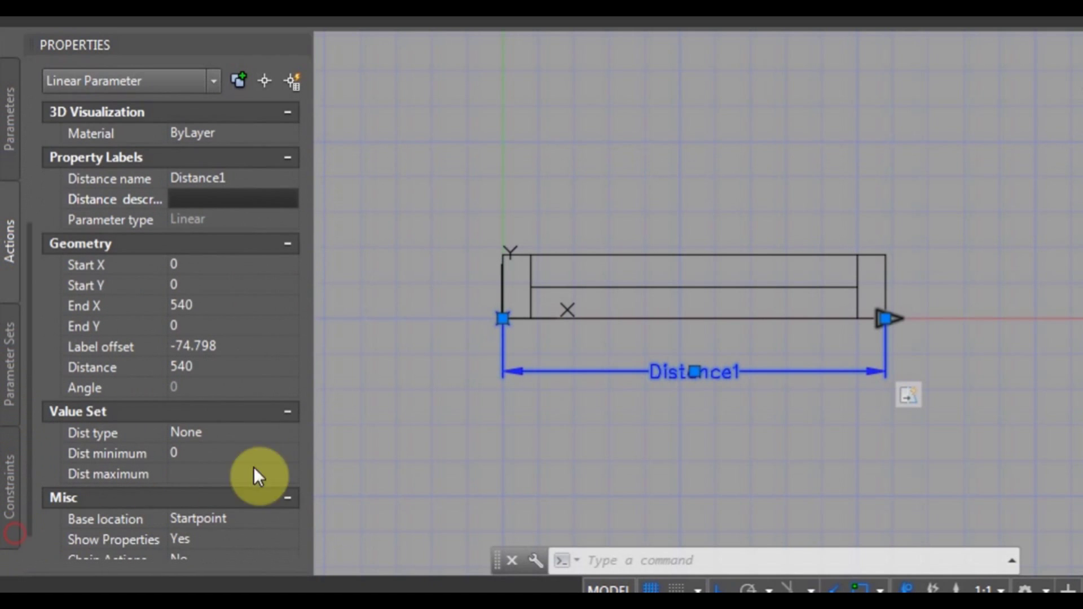
click(277, 435)
click(290, 434)
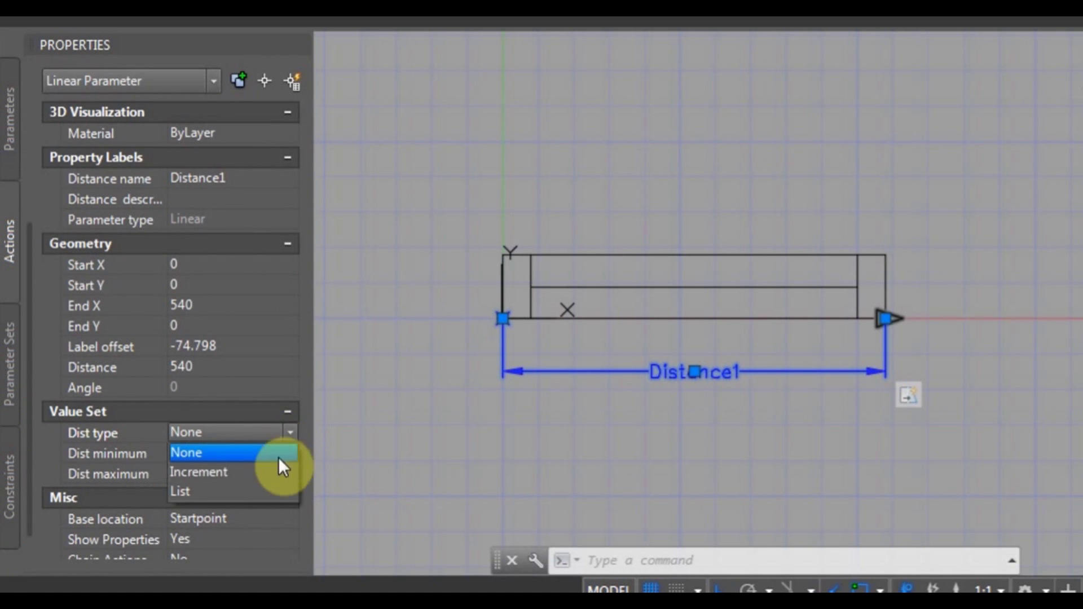
click(269, 471)
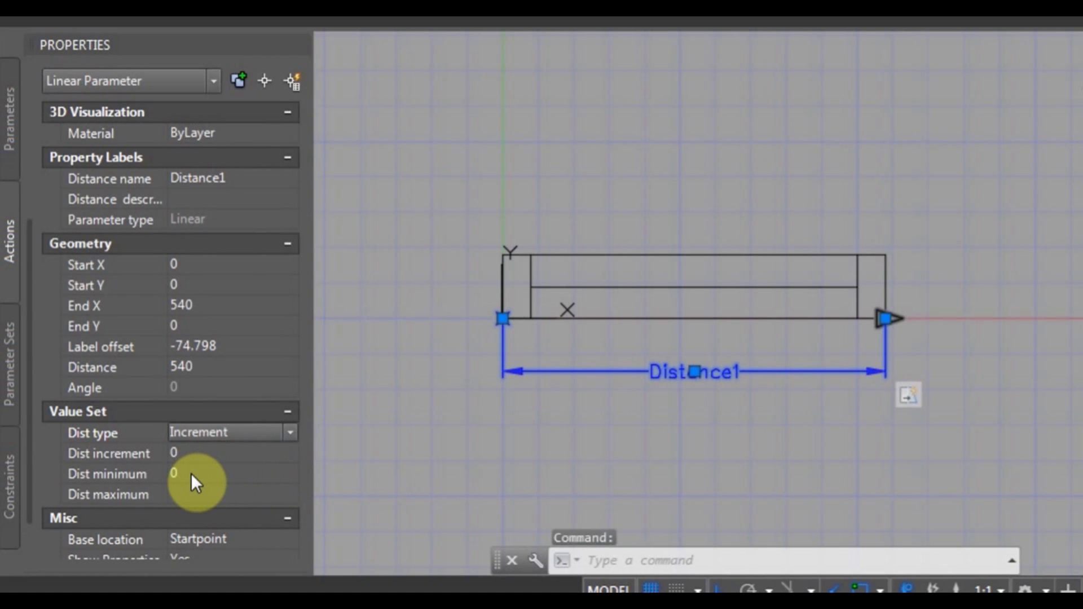
- Set the distance increment to 10 and minimum to 0, then save and close the editor
click(190, 473)
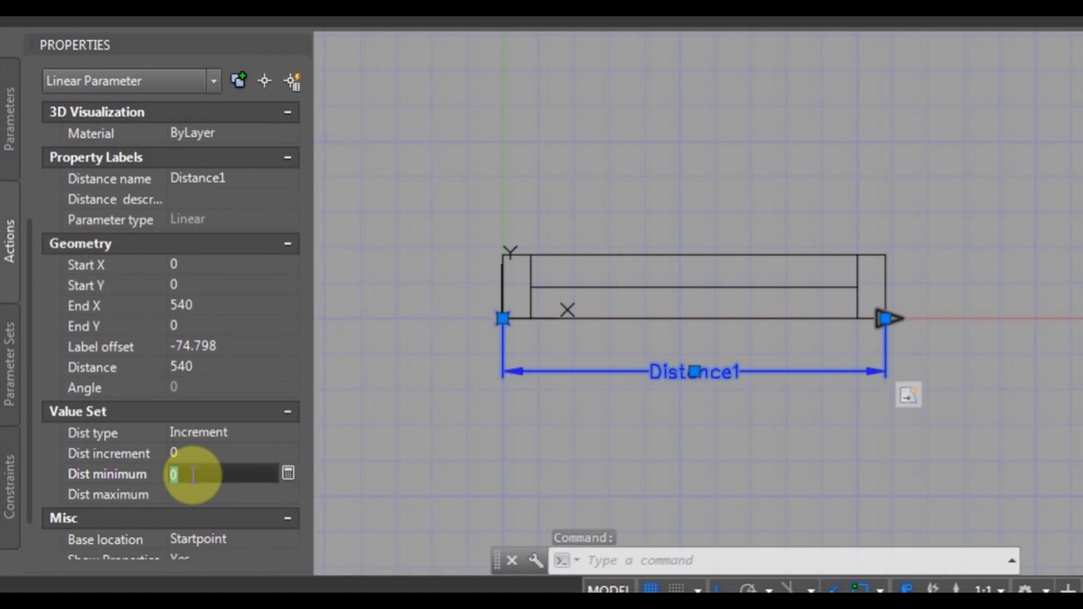
text(10)
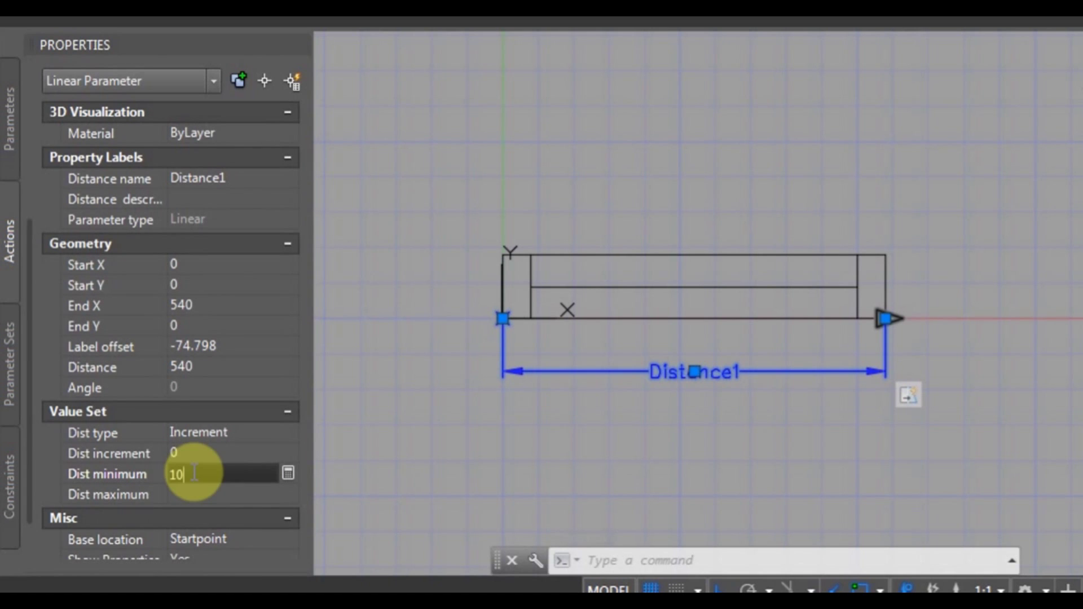
key(Tab)
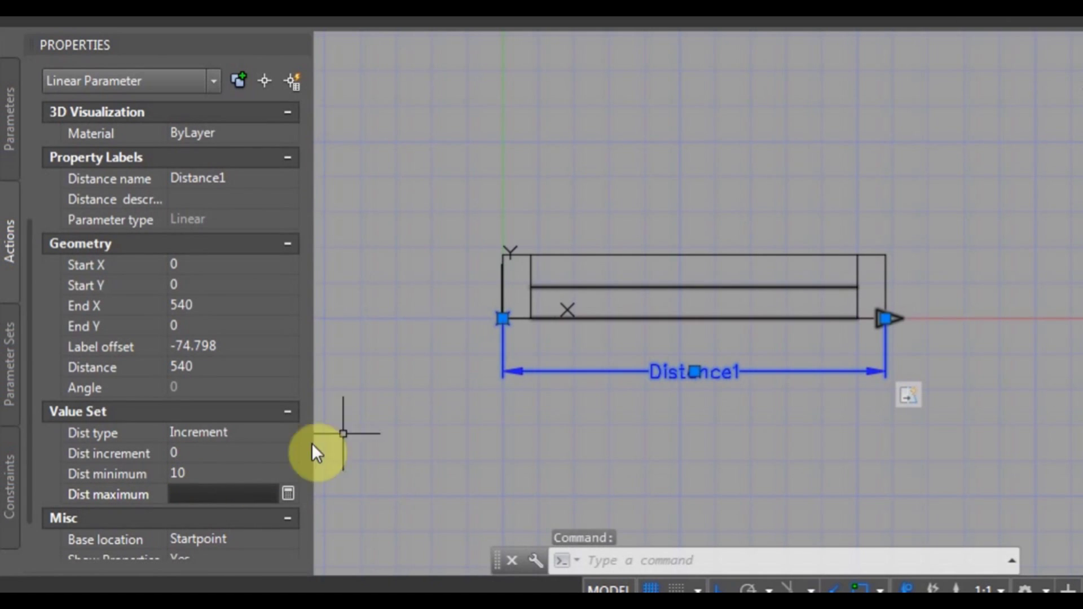
click(193, 453)
text(10)
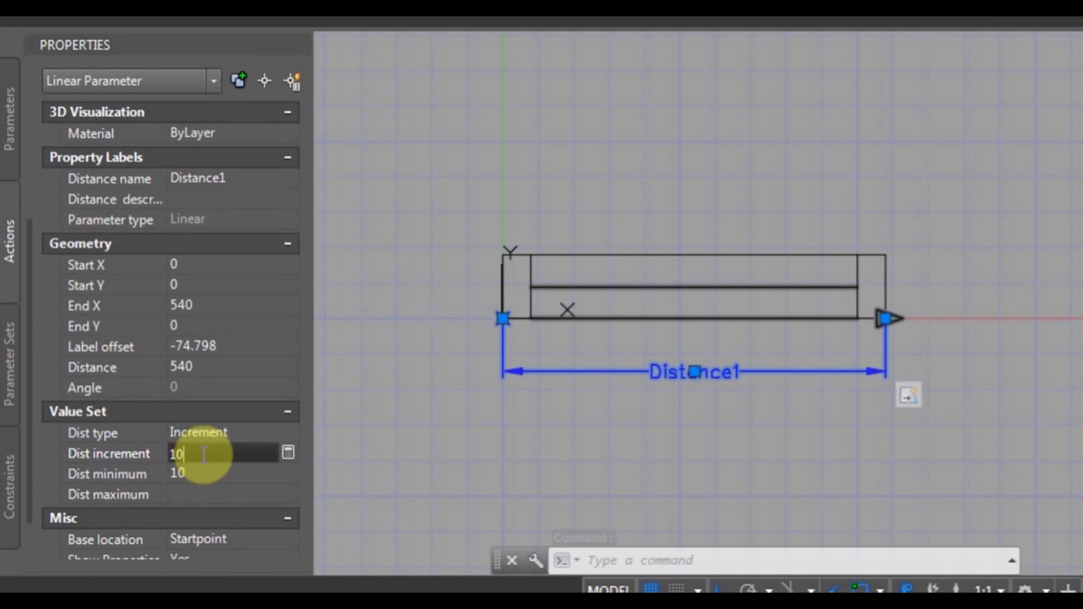
click(207, 468)
text(0)
click(207, 493)
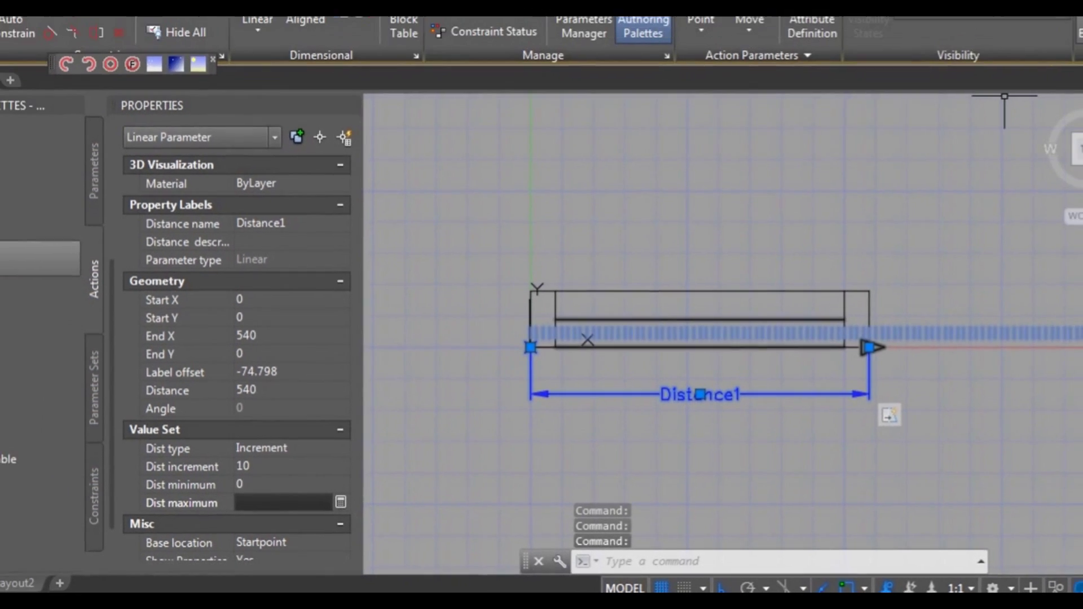
click(1082, 11)
click(508, 242)
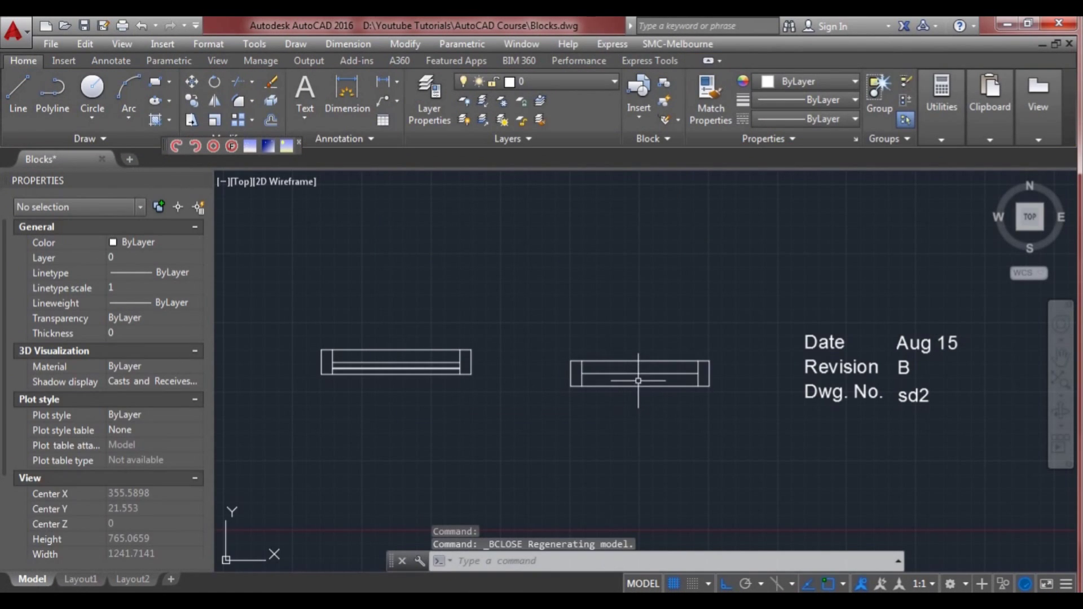
- Stretch the updated test-dyn block to a shorter length with its grip
click(708, 387)
scroll(708, 389, up, 4)
click(708, 389)
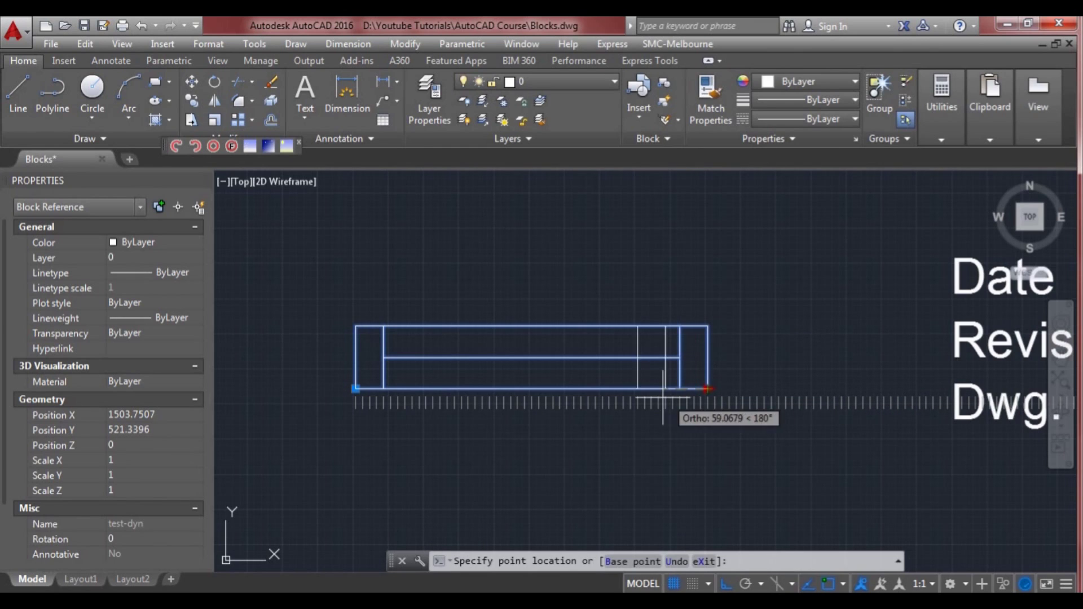
click(626, 398)
key(Escape)
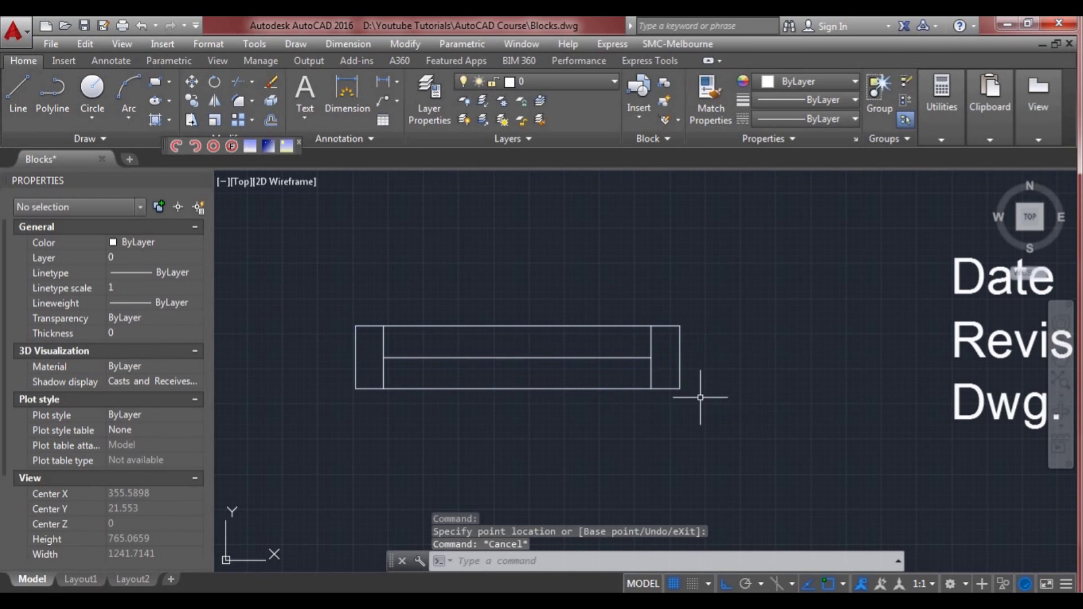
- Pan and zoom to frame both blocks and the title text
scroll(734, 392, down, 2)
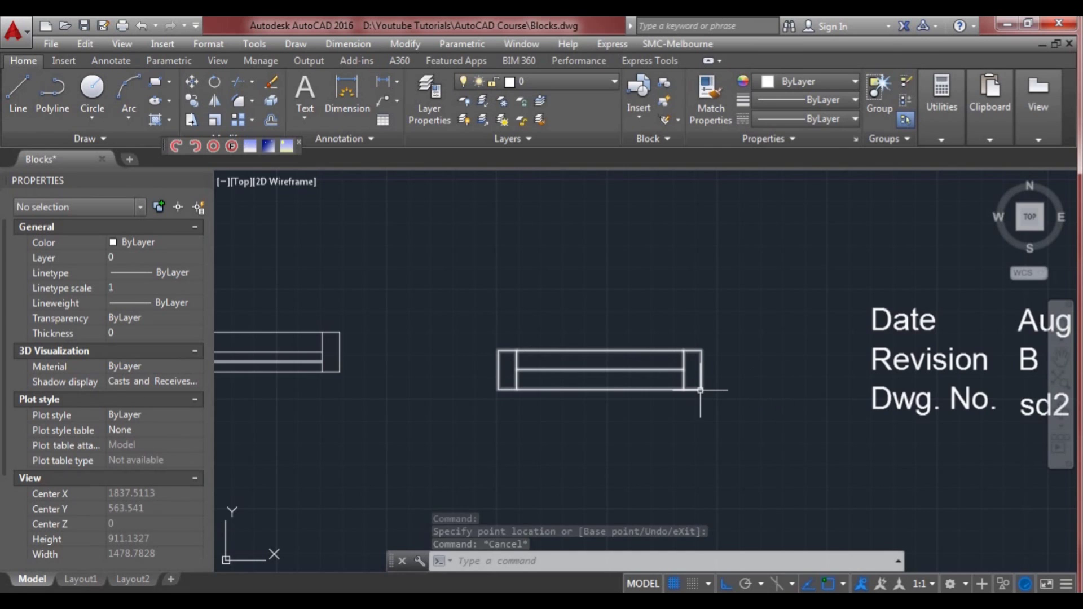
scroll(701, 388, down, 2)
middle_drag(634, 379, 705, 386)
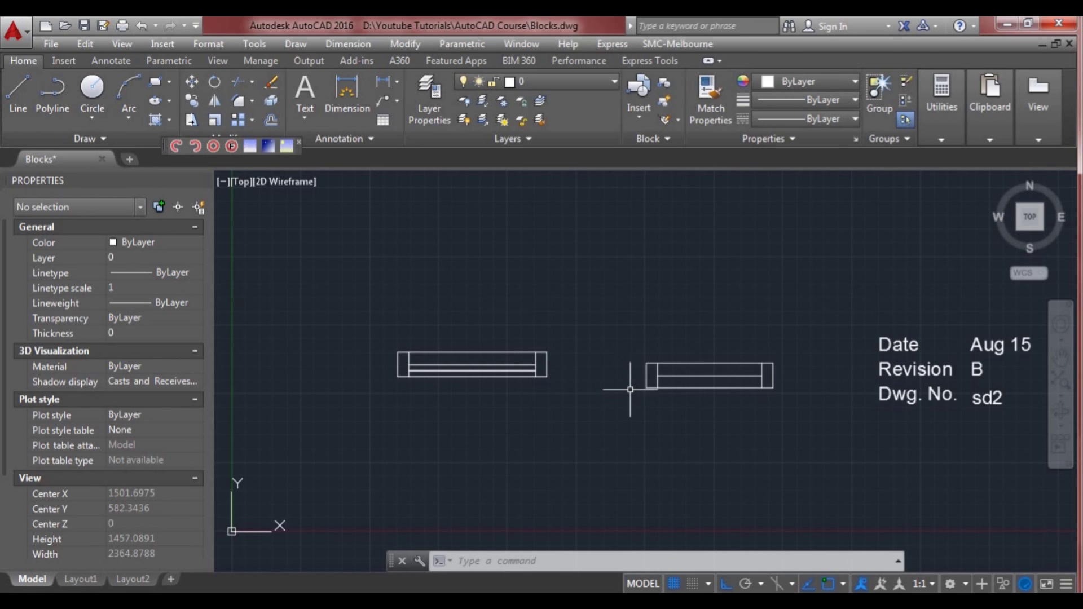
middle_drag(620, 379, 619, 401)
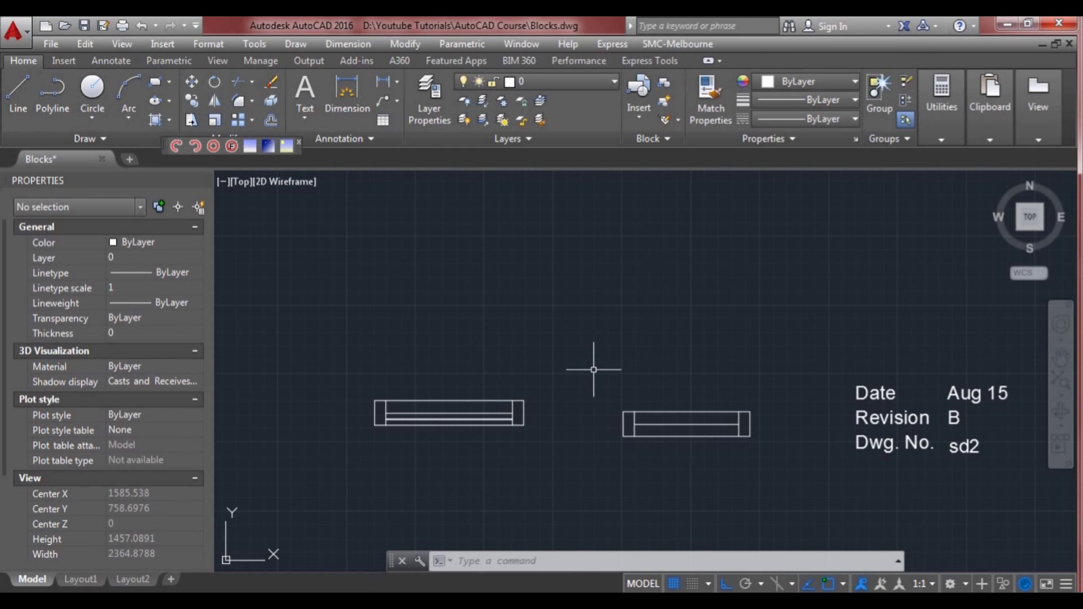
mouse_move(581, 370)
middle_down()
mouse_move(581, 307)
mouse_move(594, 316)
middle_up()
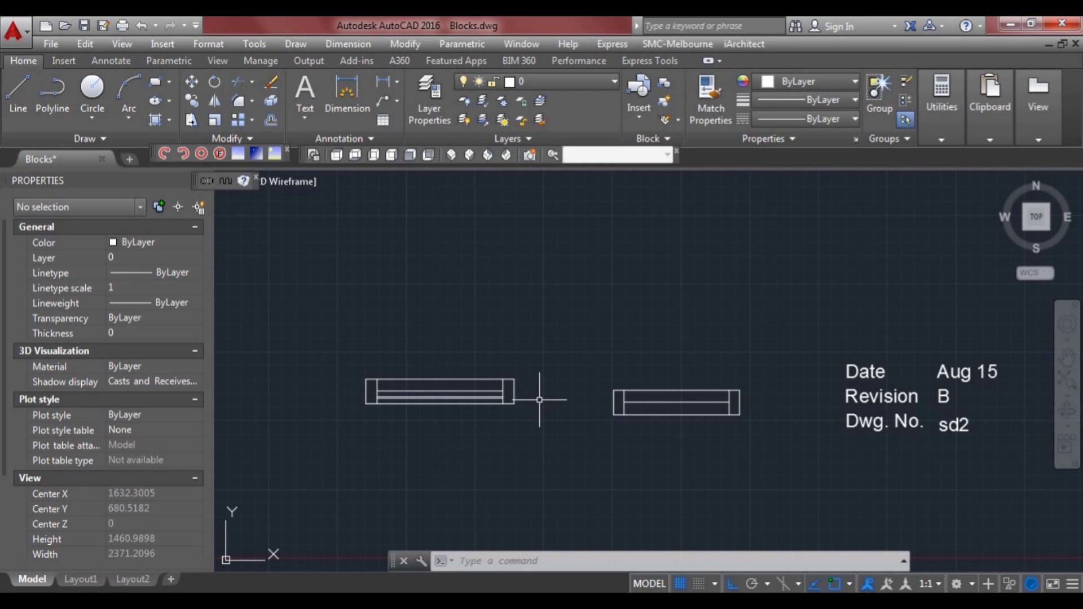
- List the left block-standard reference's details with LI
scroll(550, 396, down, 2)
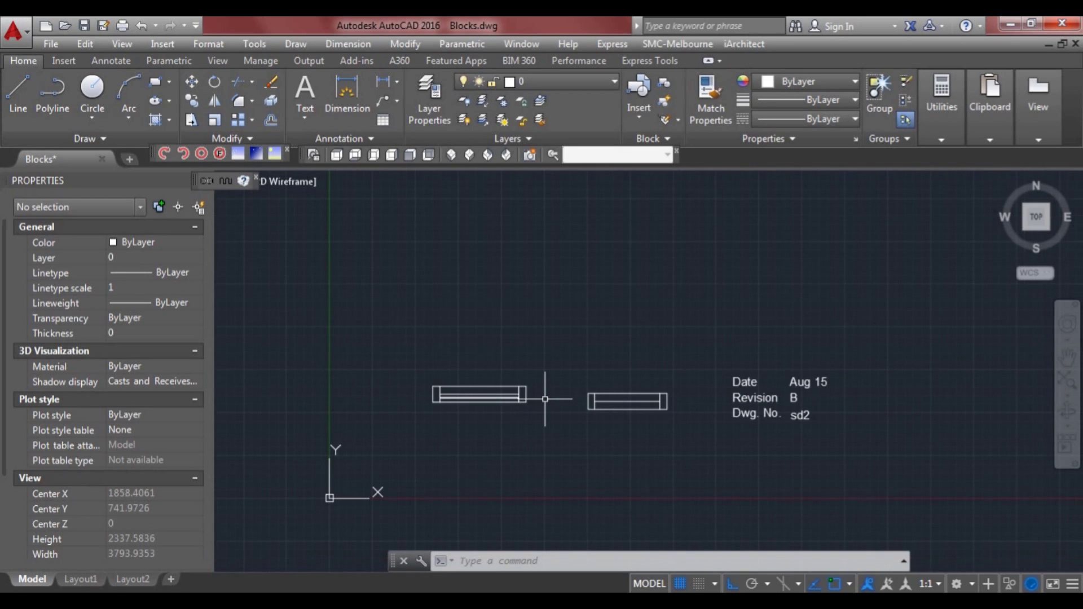
scroll(545, 404, up, 2)
click(514, 397)
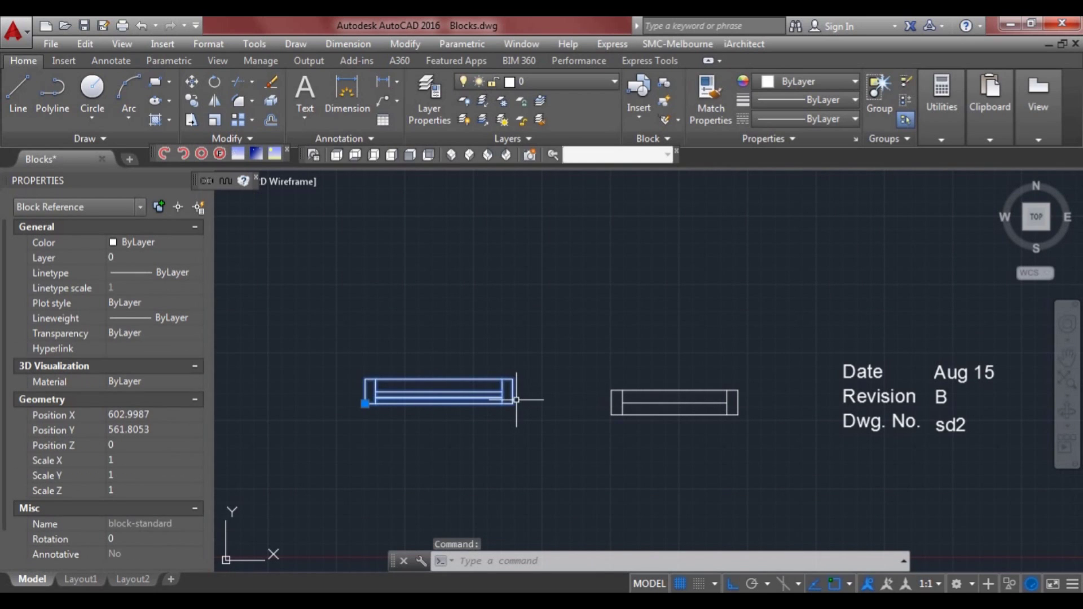
text(LI)
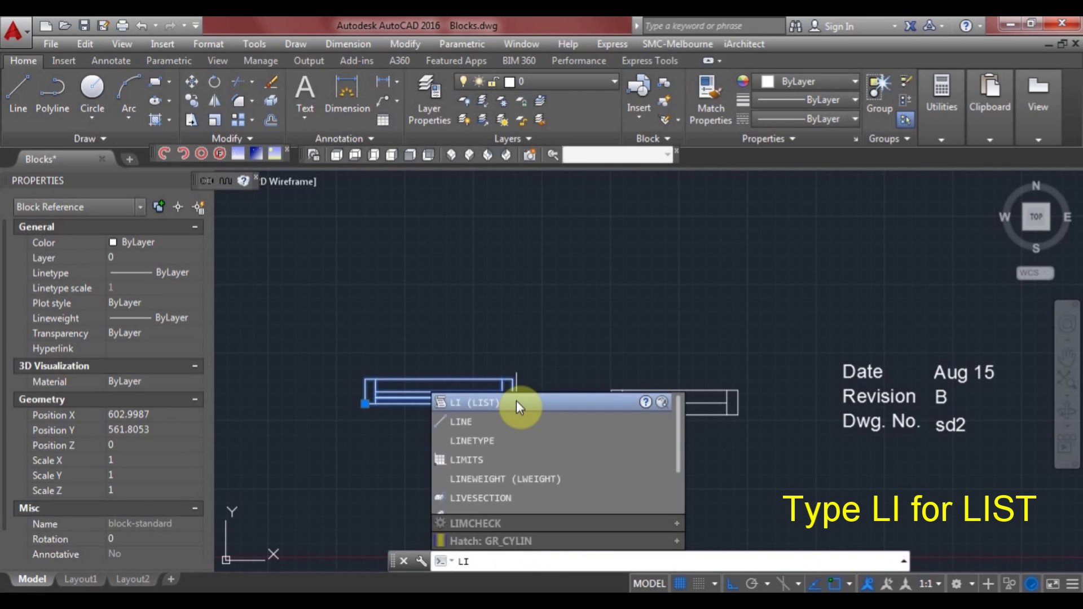
key(Return)
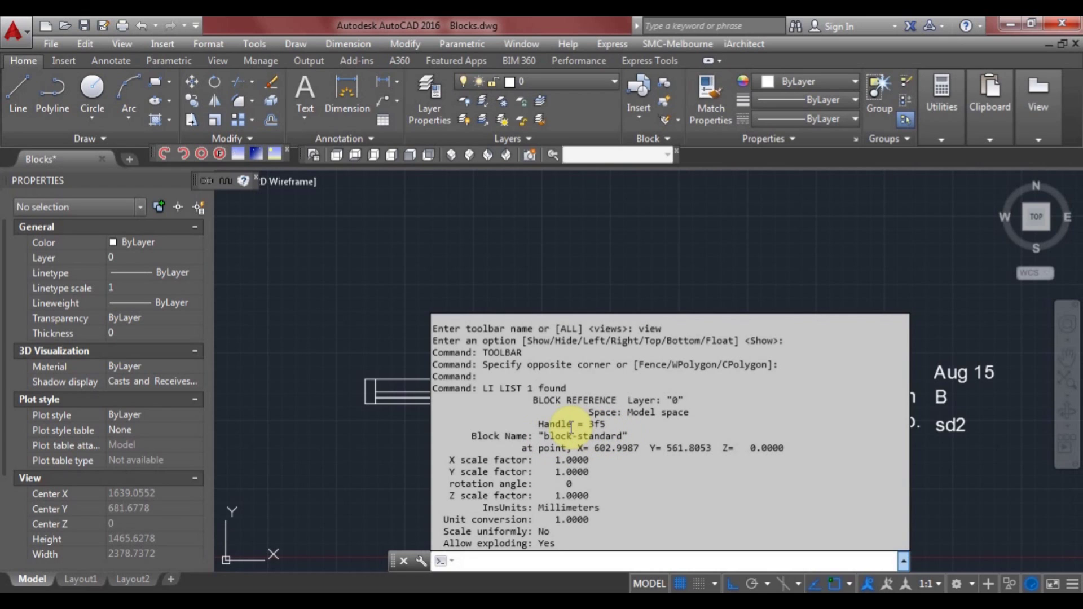
key(Escape)
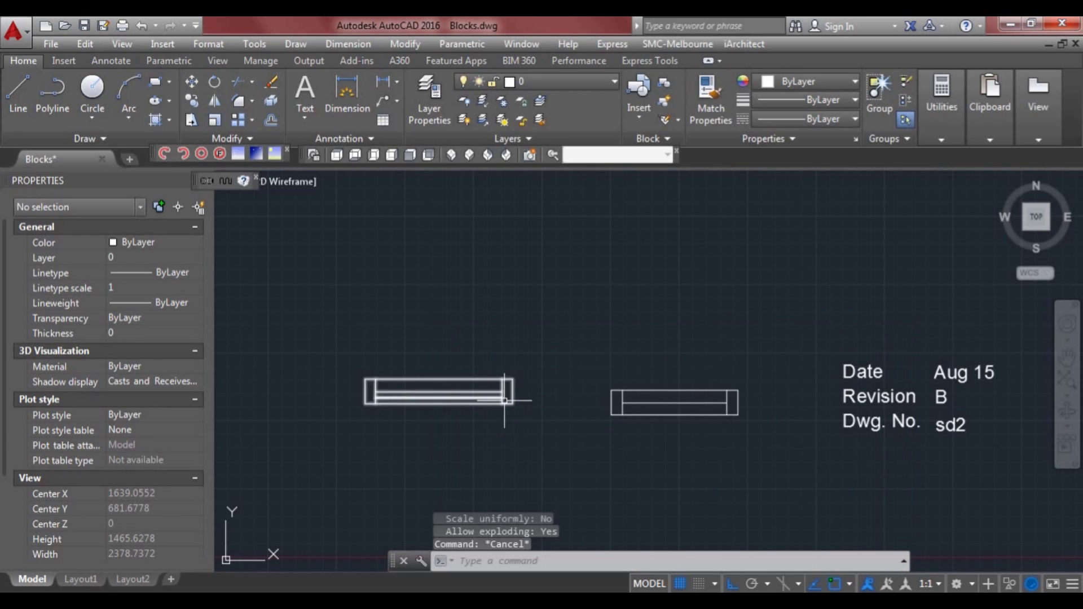
- Erase the left block-standard reference
click(512, 403)
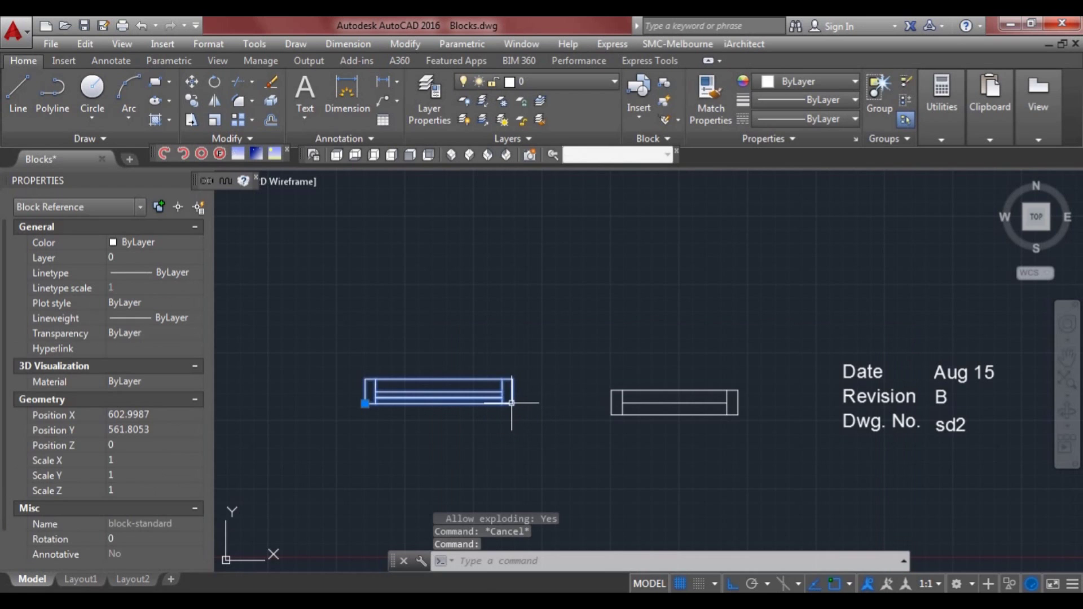
key(Delete)
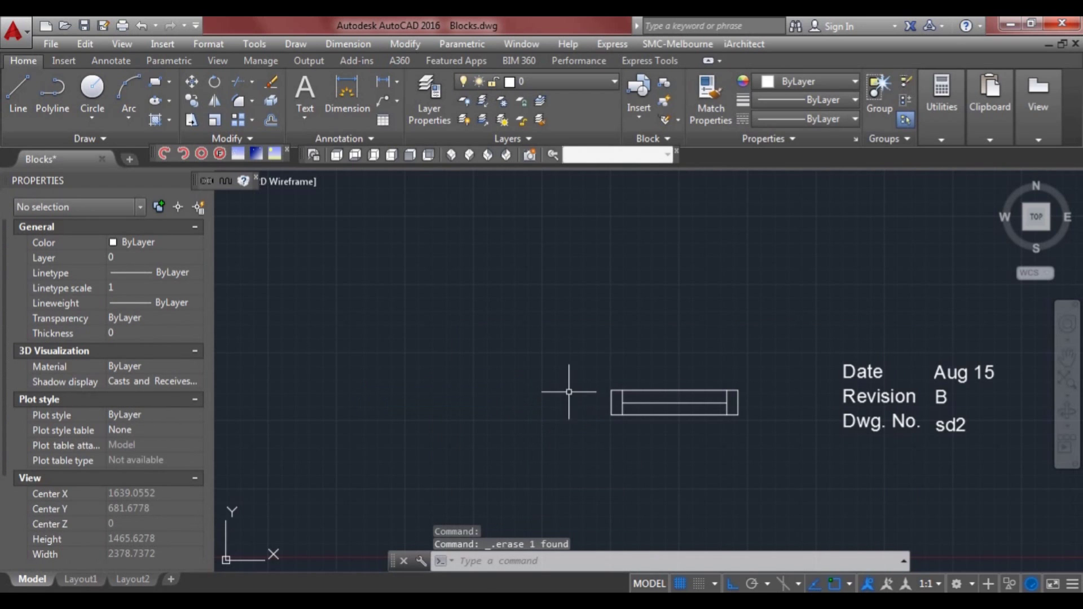
scroll(592, 368, down, 2)
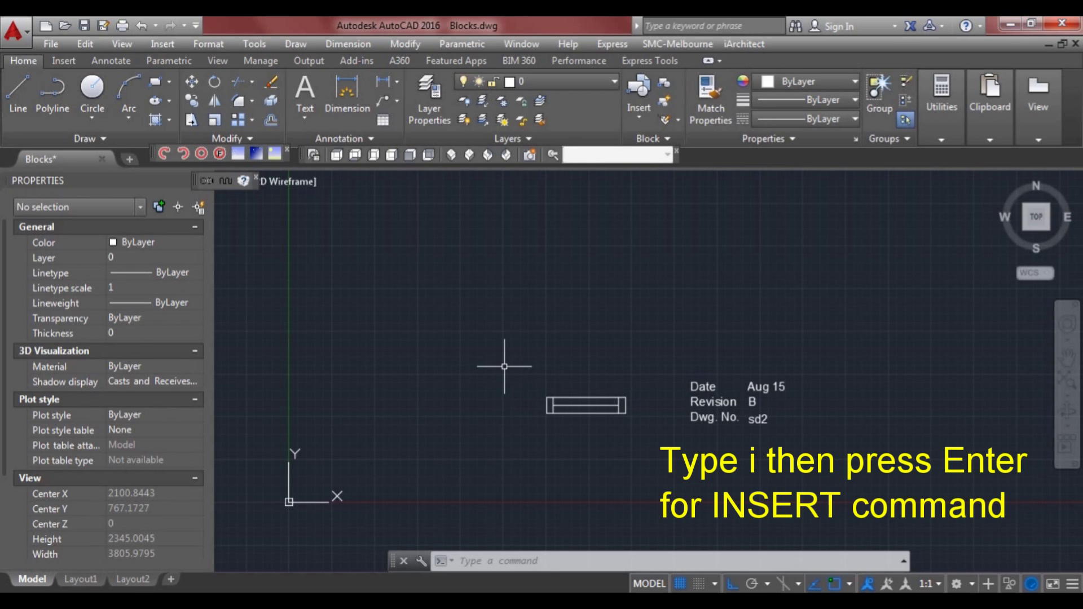
- Insert block-standard with its insertion point specified on-screen
text(i)
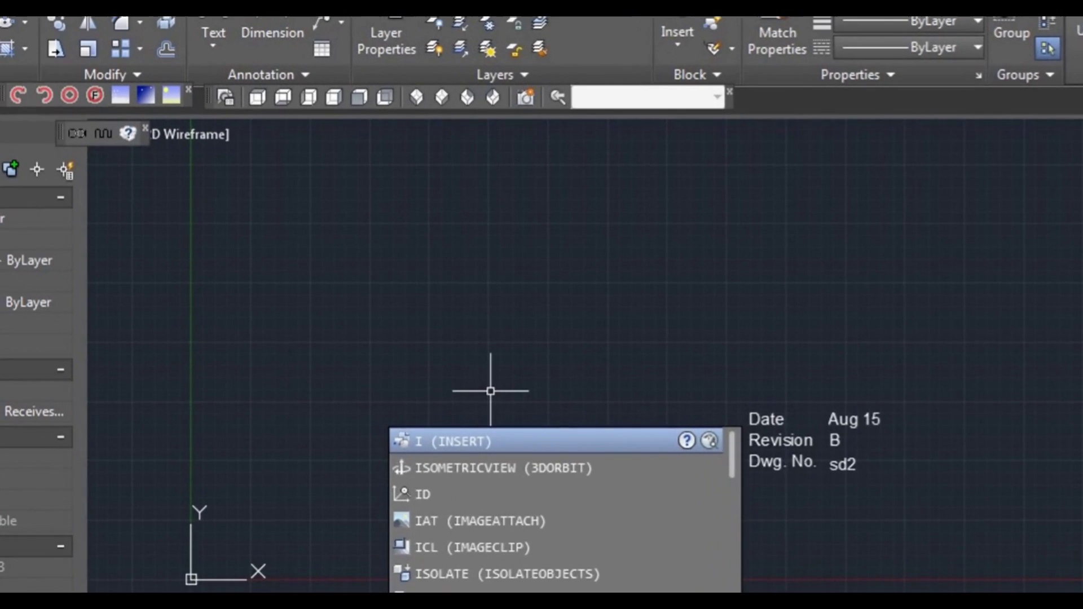
key(Return)
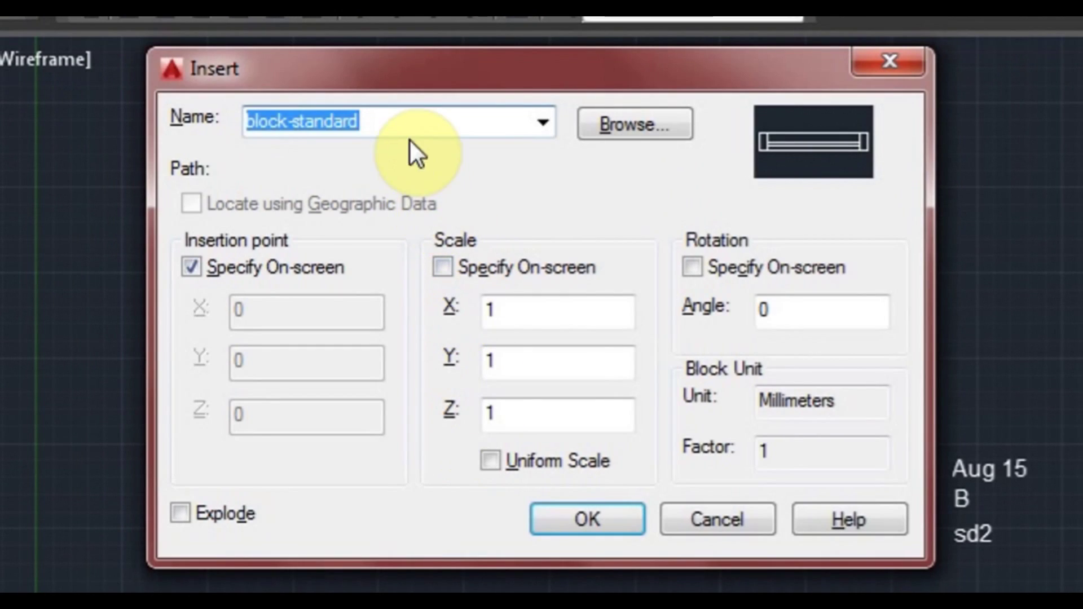
click(545, 123)
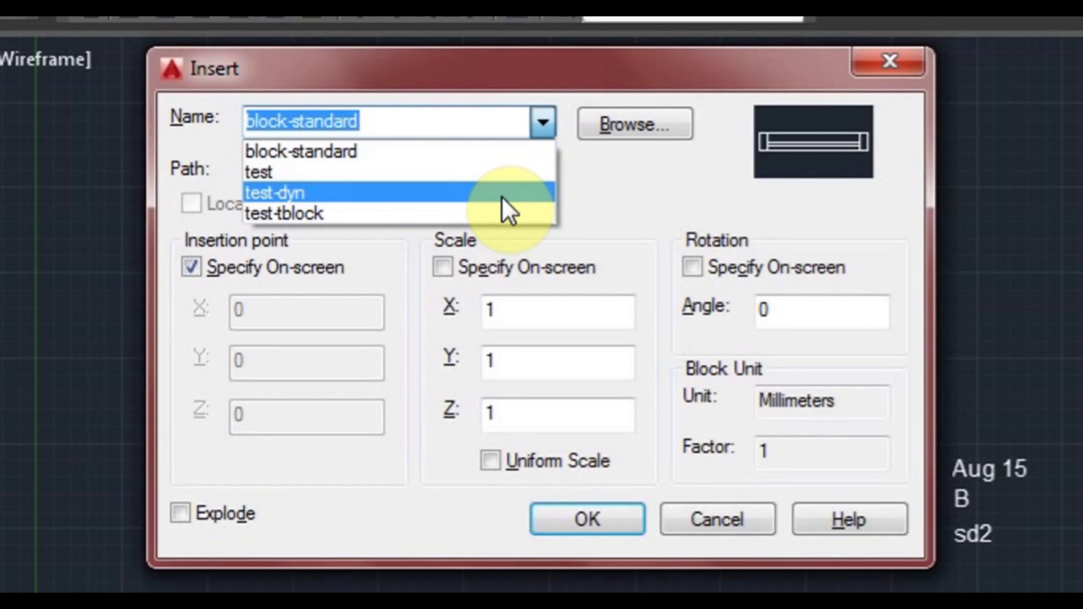
click(490, 153)
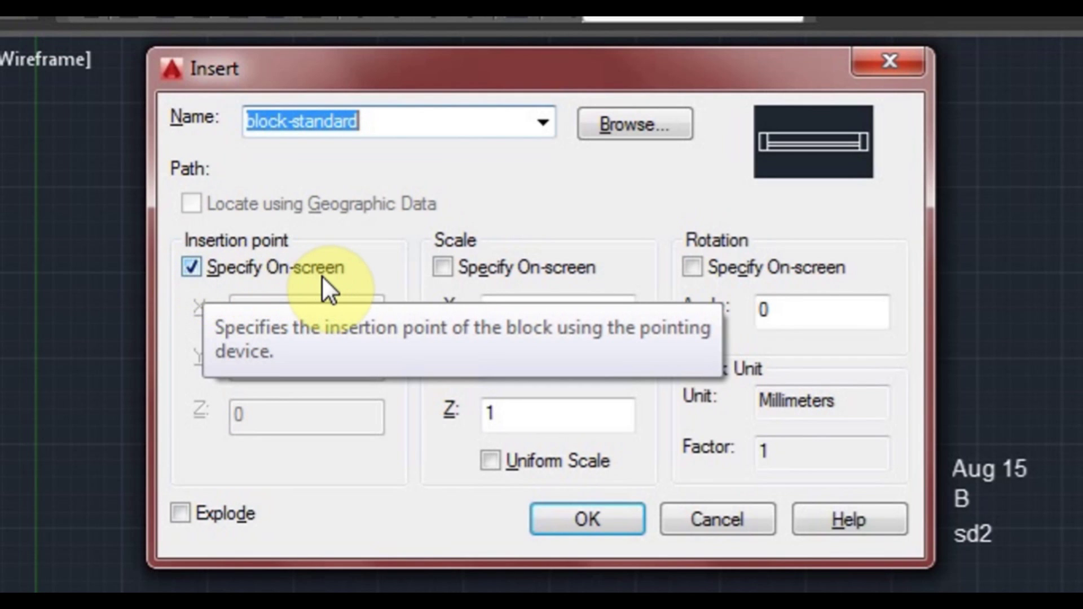
click(235, 265)
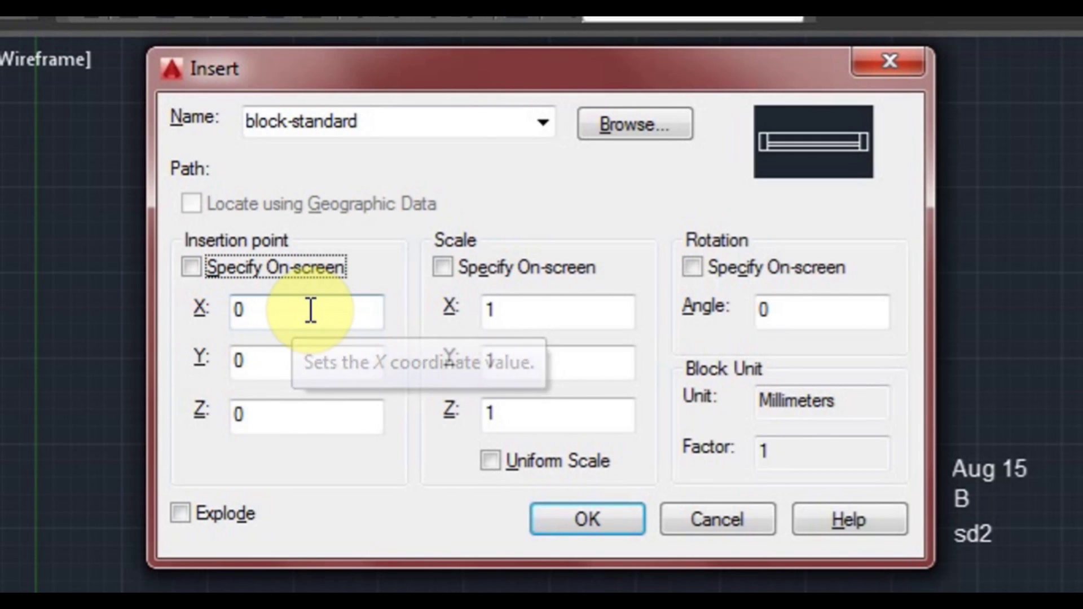
click(304, 269)
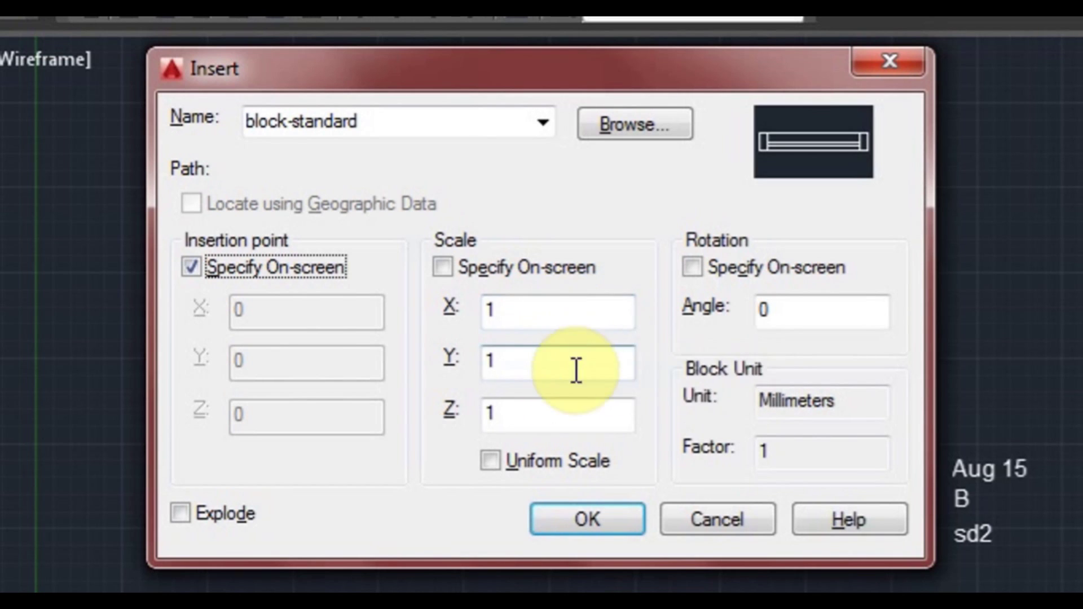
- Leave Uniform Scale off with scale factors at 1 and confirm the insertion
click(560, 463)
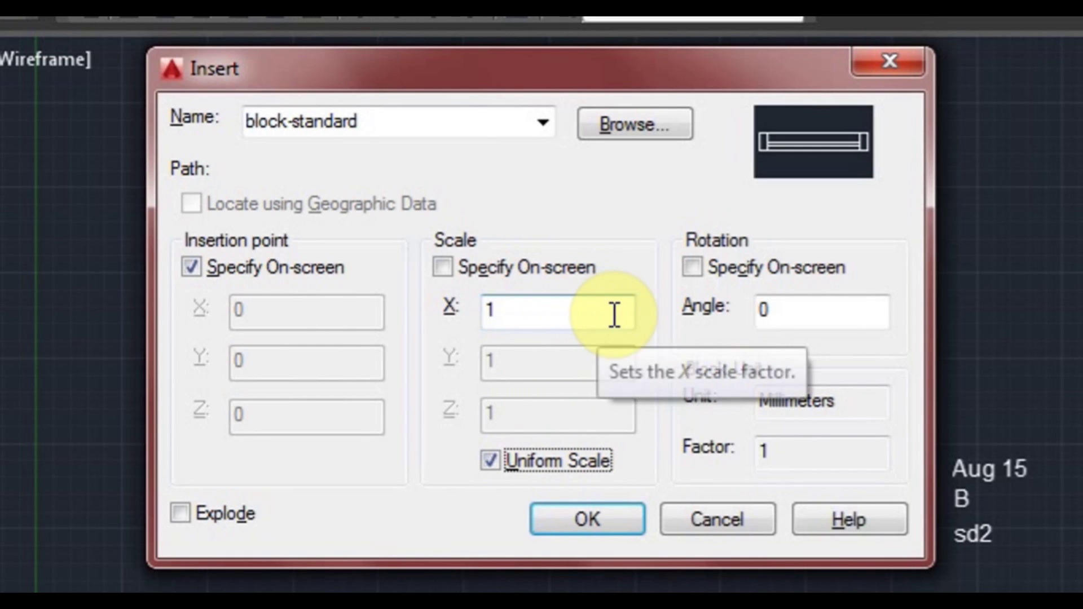
click(570, 460)
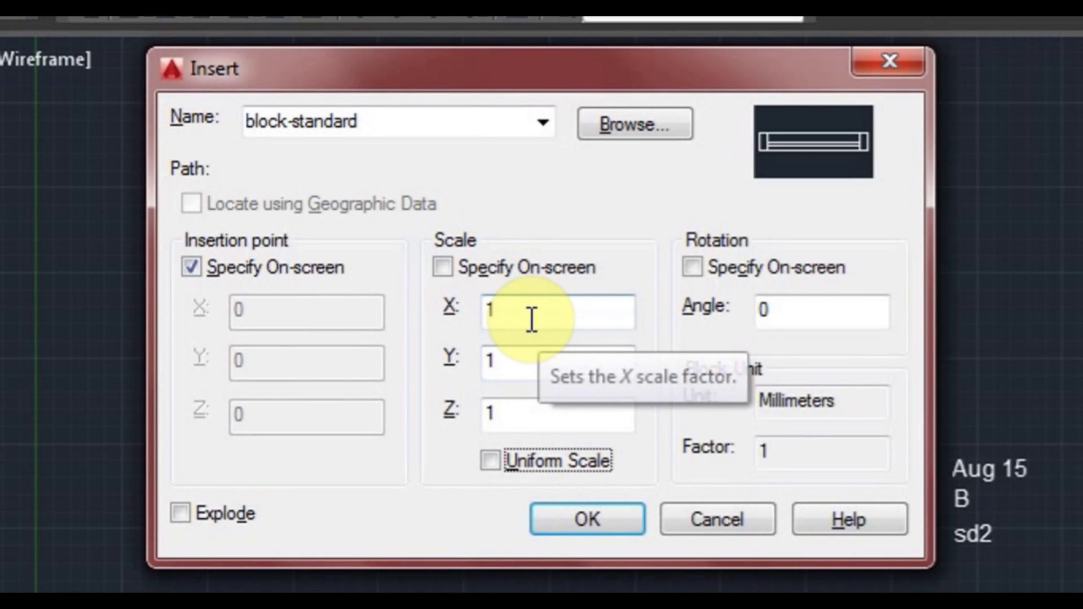
click(519, 362)
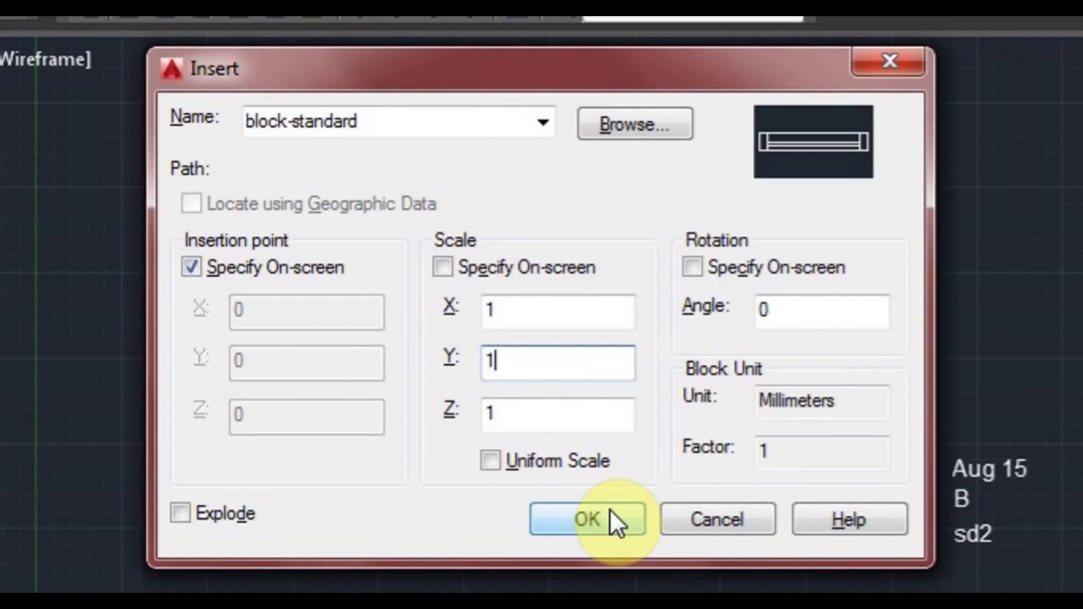
click(591, 521)
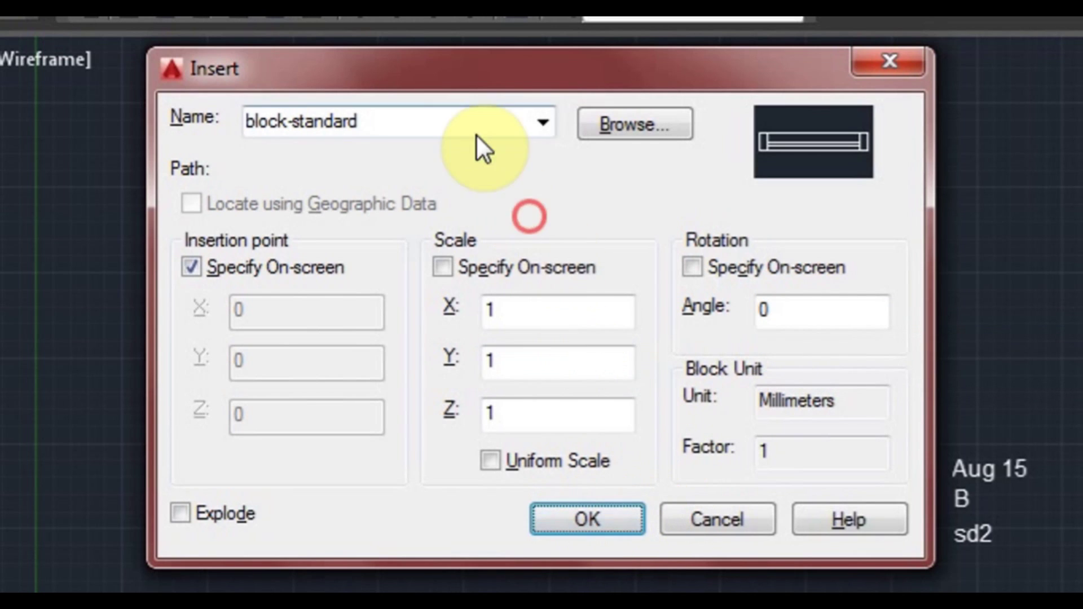
click(591, 516)
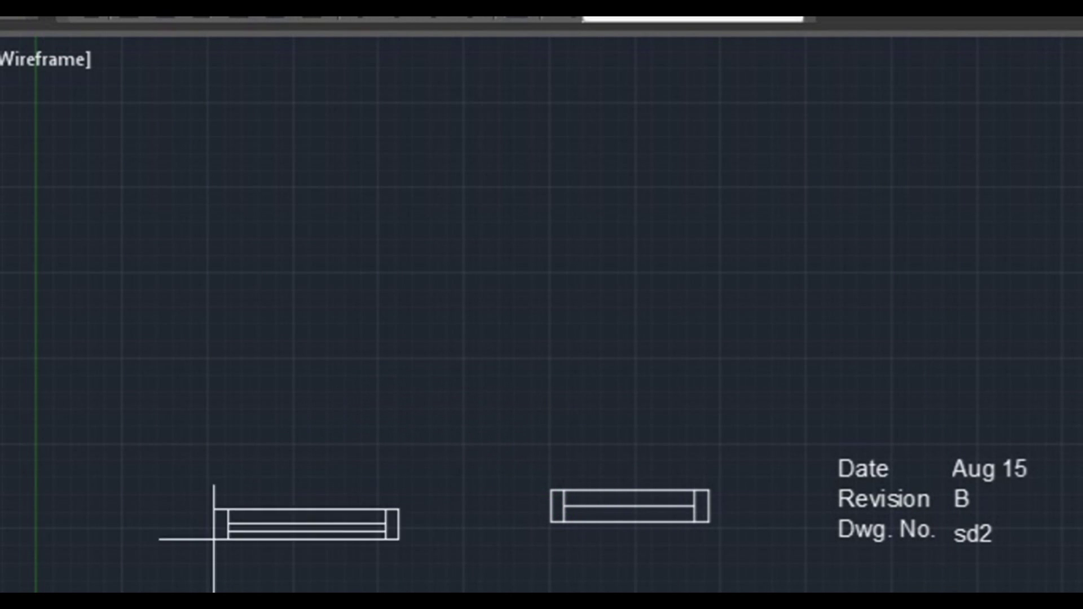
- Place the block-standard copy, then insert a second copy at Y scale 3 to its right
click(491, 370)
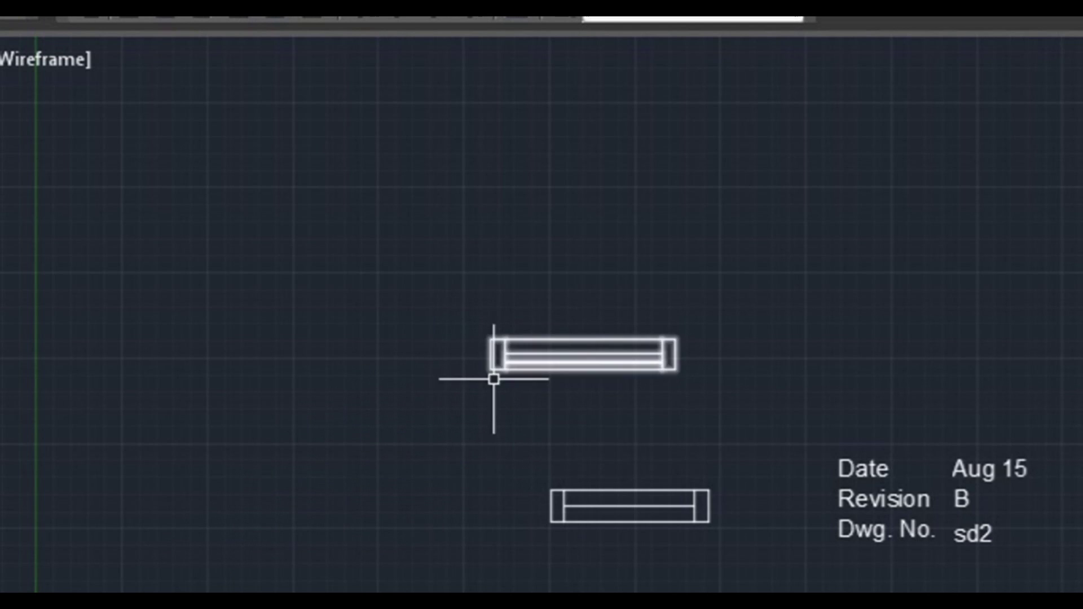
scroll(702, 341, up, 2)
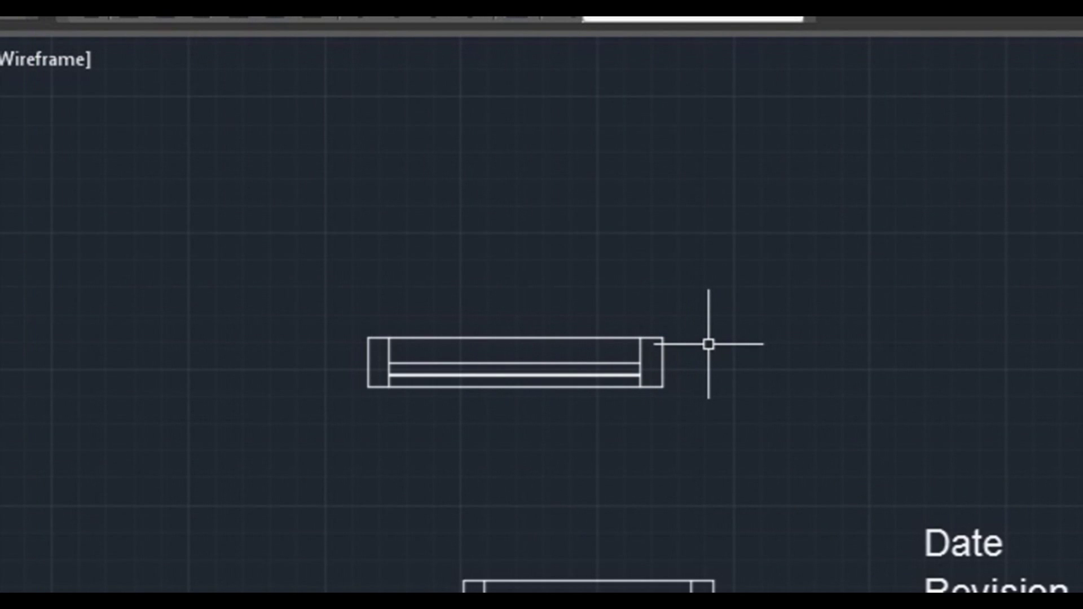
text(i)
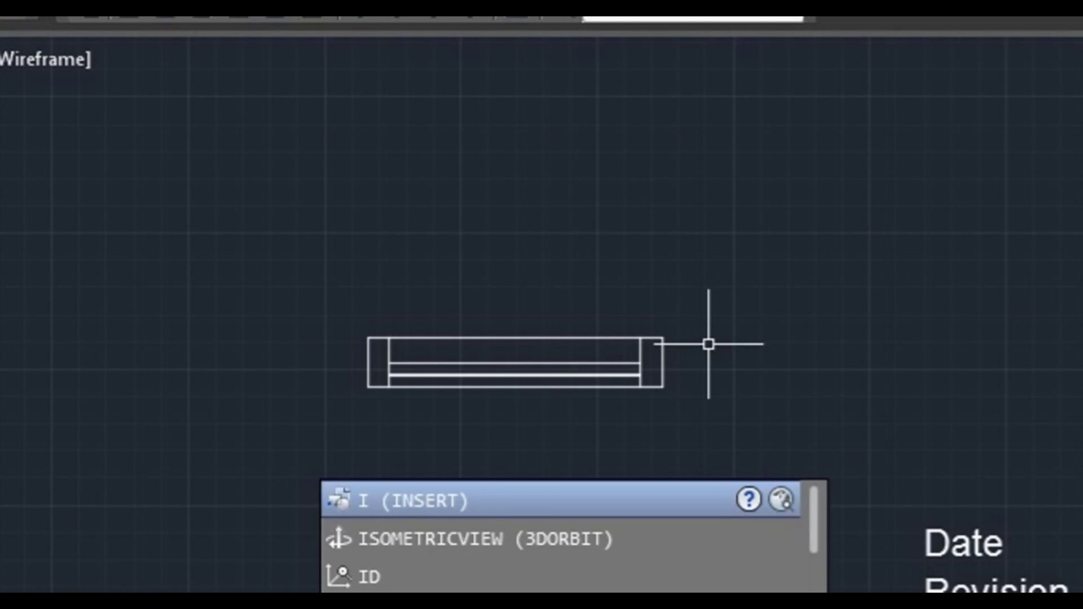
key(Return)
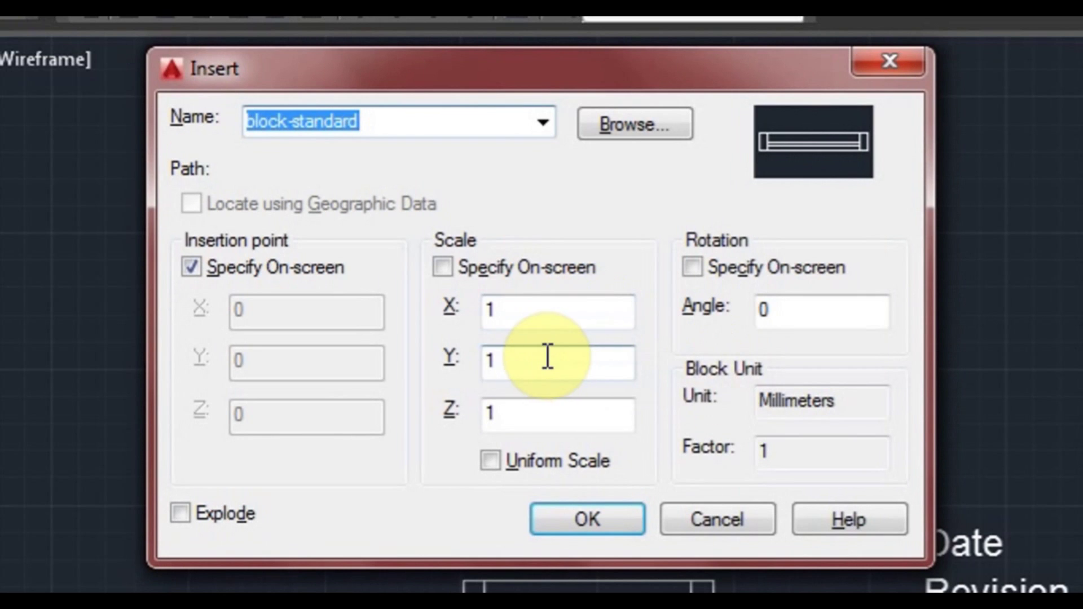
click(547, 360)
drag(547, 362, 477, 370)
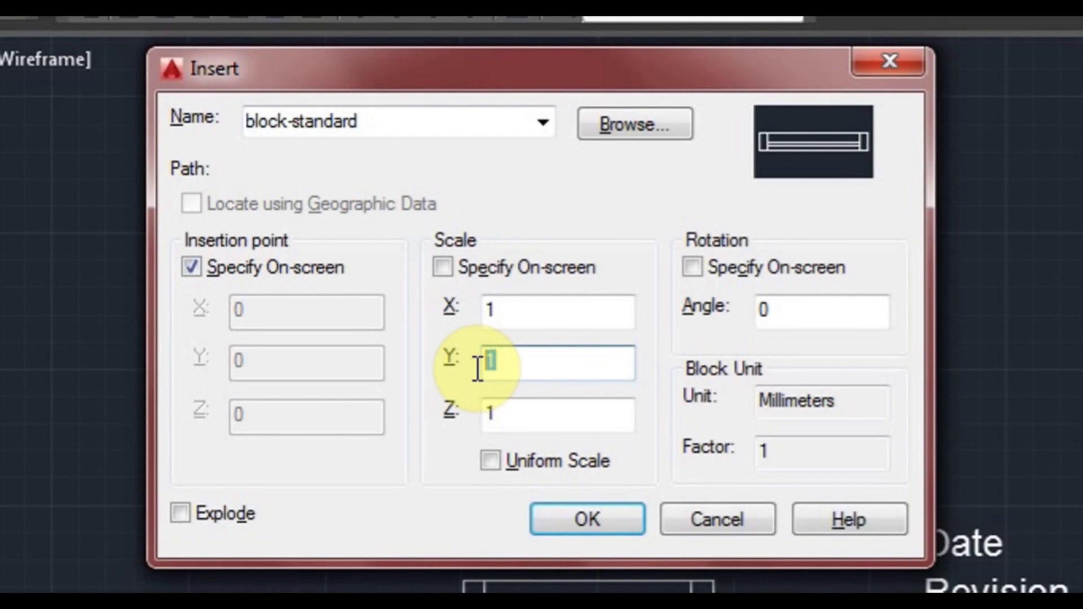
text(3)
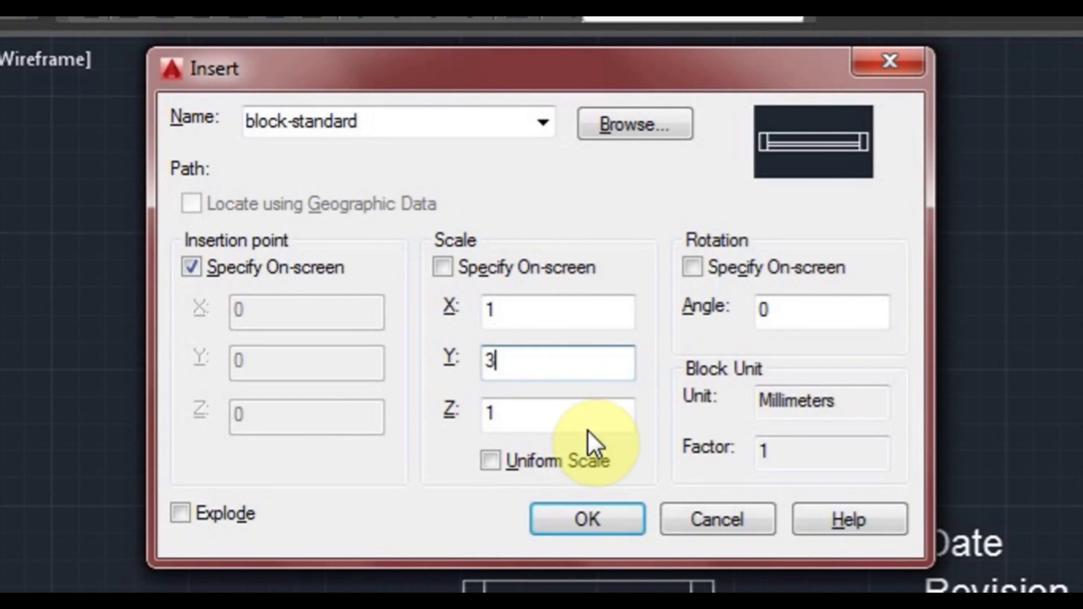
click(613, 516)
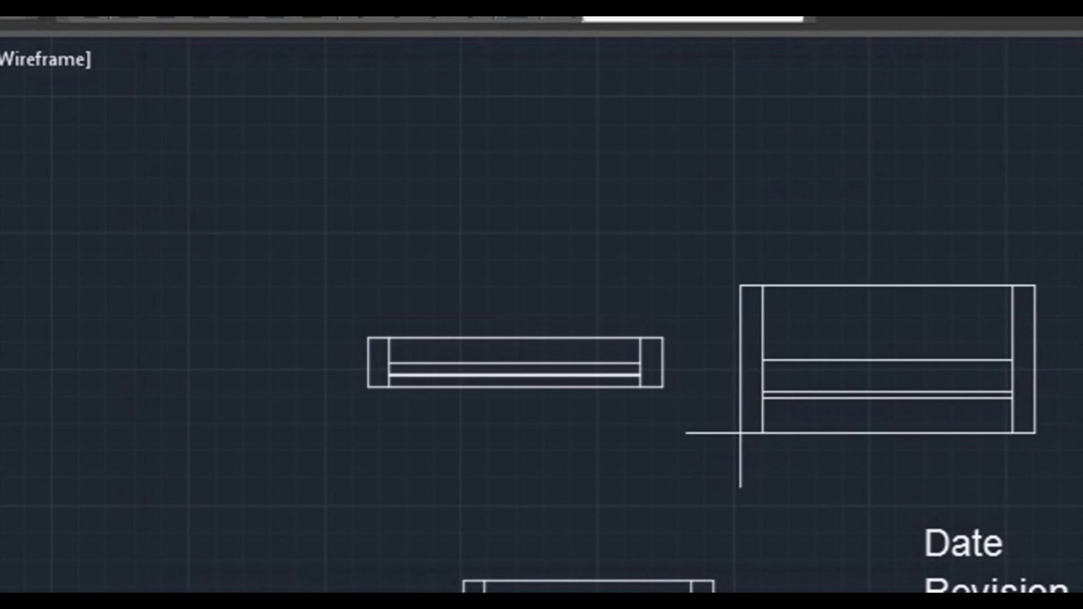
click(732, 417)
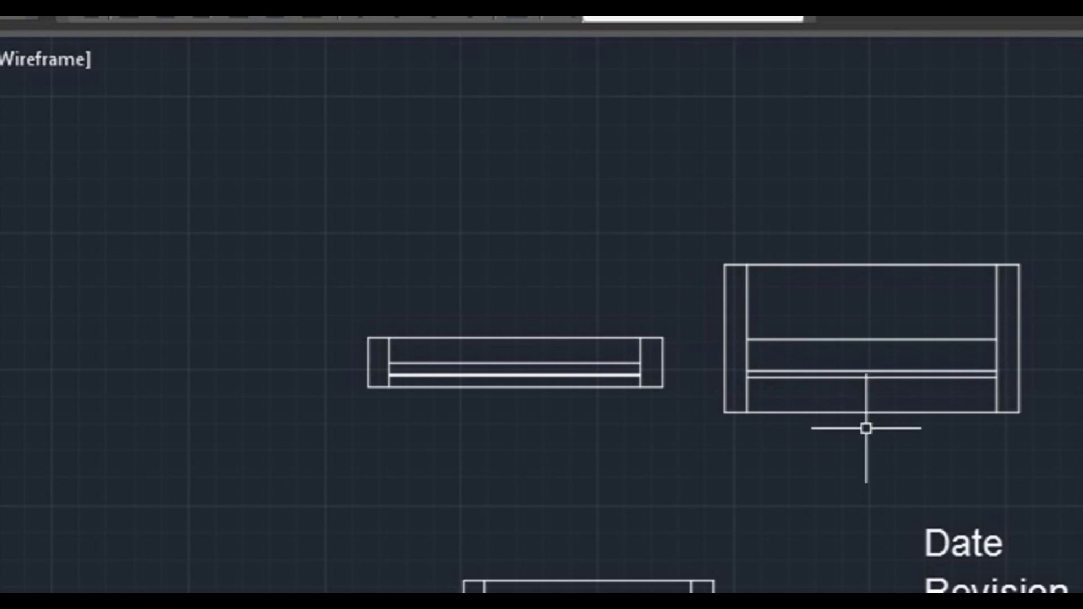
middle_drag(974, 412, 919, 404)
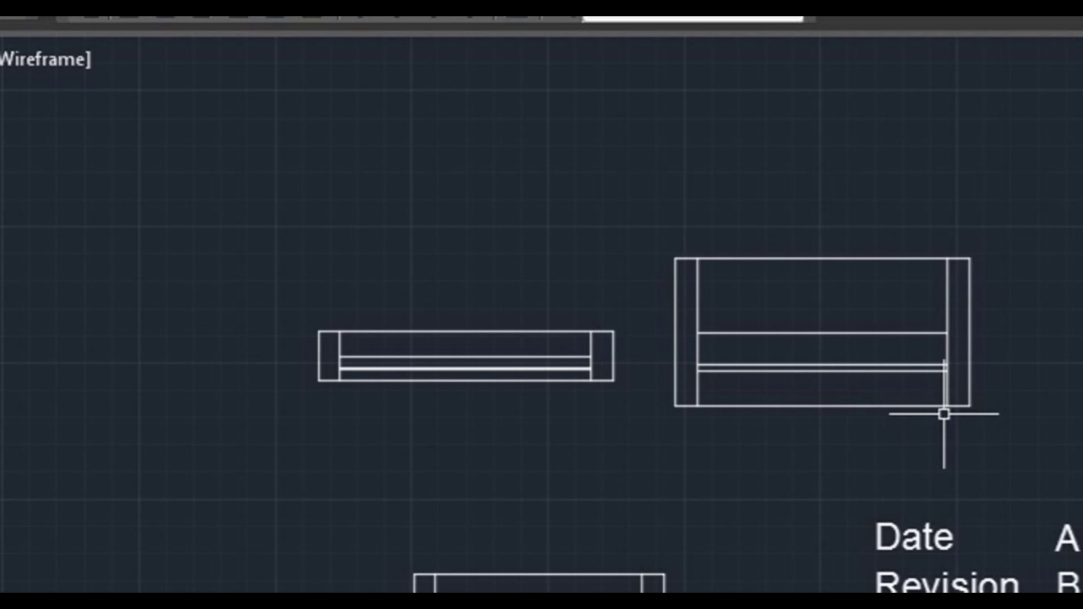
- Insert block-standard with Explode ticked and place it below the others
text(i)
key(Return)
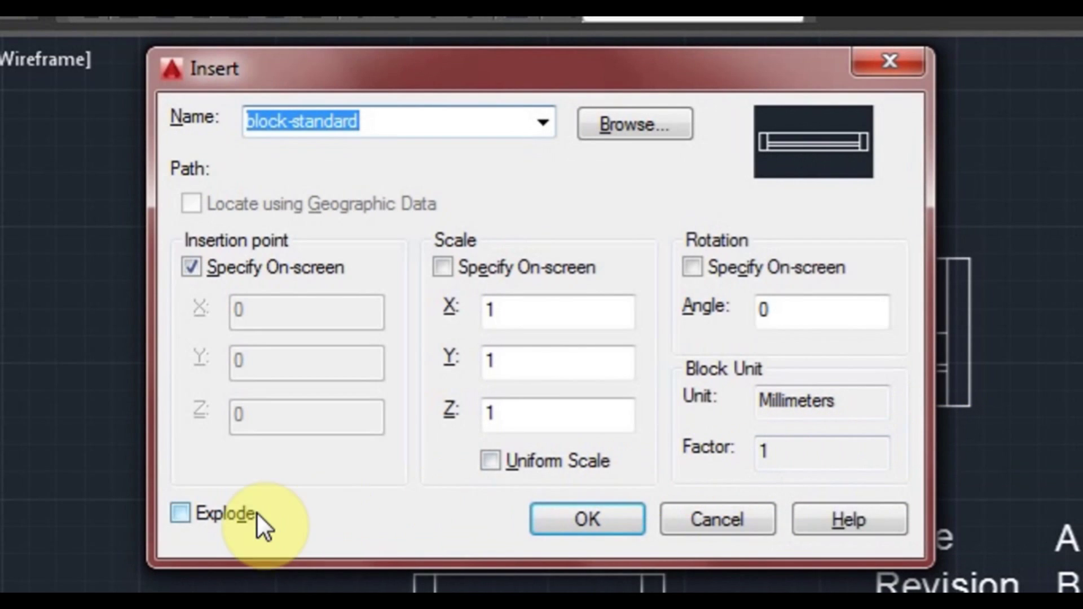
click(219, 516)
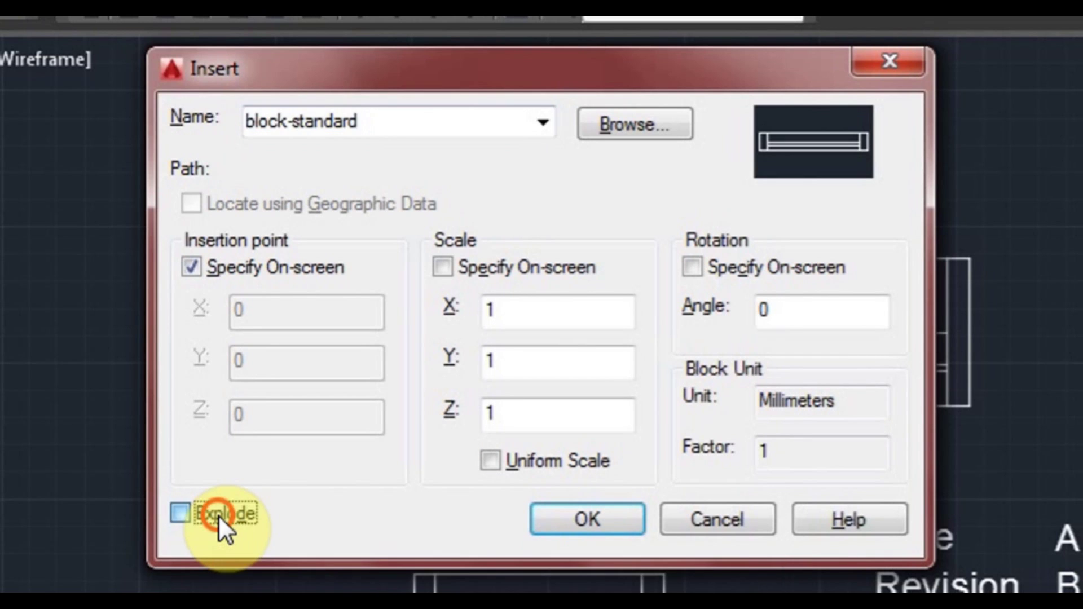
click(588, 521)
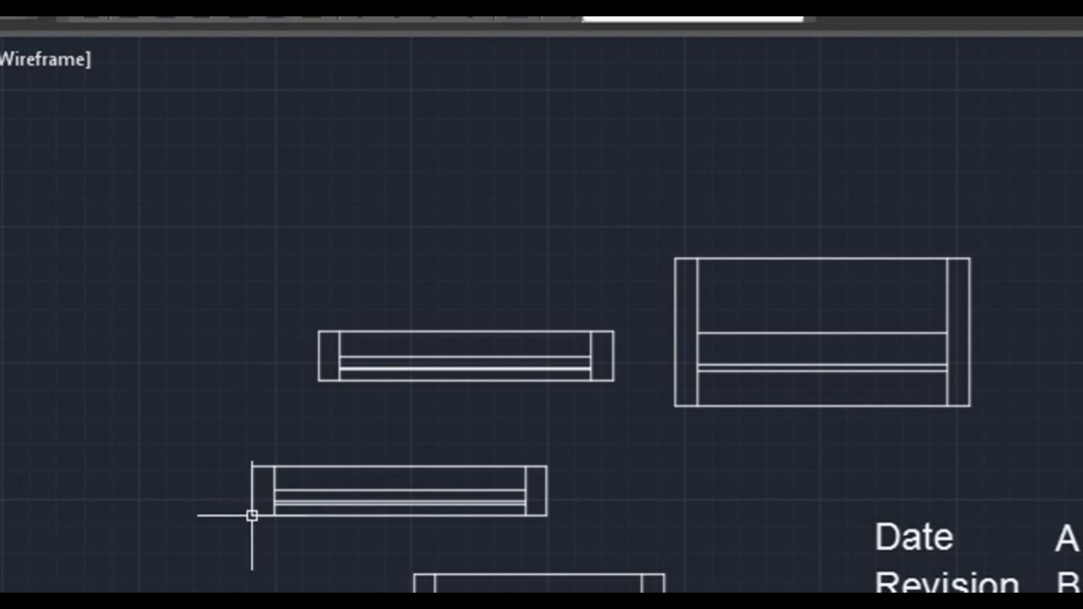
click(298, 519)
- Pick the exploded copy's rectangle, top and middle lines individually to show they're separate, then reopen Insert
click(299, 515)
scroll(491, 479, up, 2)
click(575, 478)
key(Escape)
click(403, 455)
key(Escape)
click(322, 495)
key(Escape)
scroll(637, 502, down, 2)
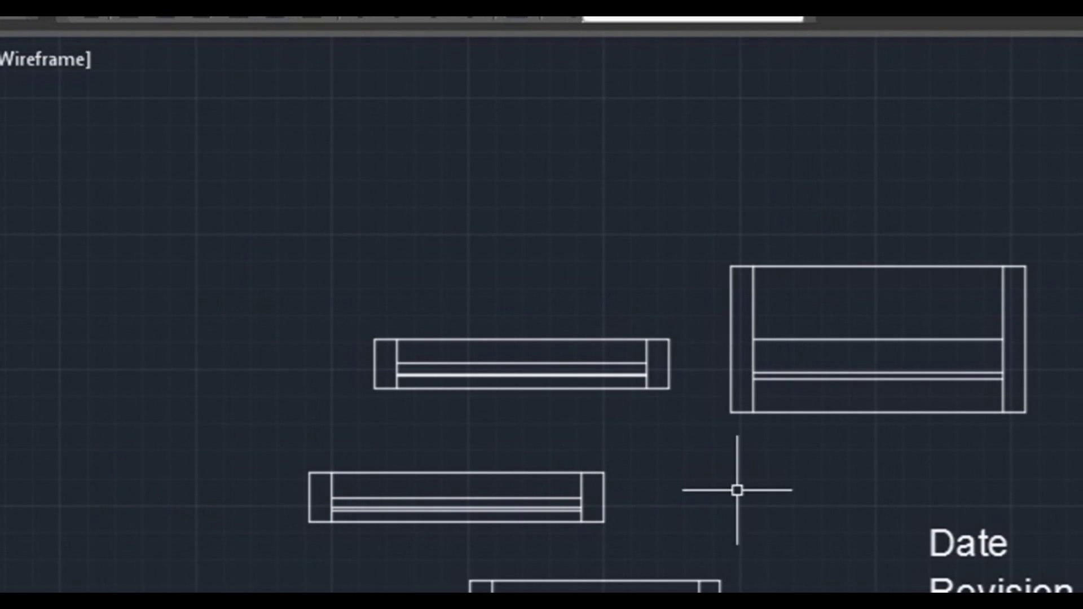
middle_drag(755, 503, 652, 490)
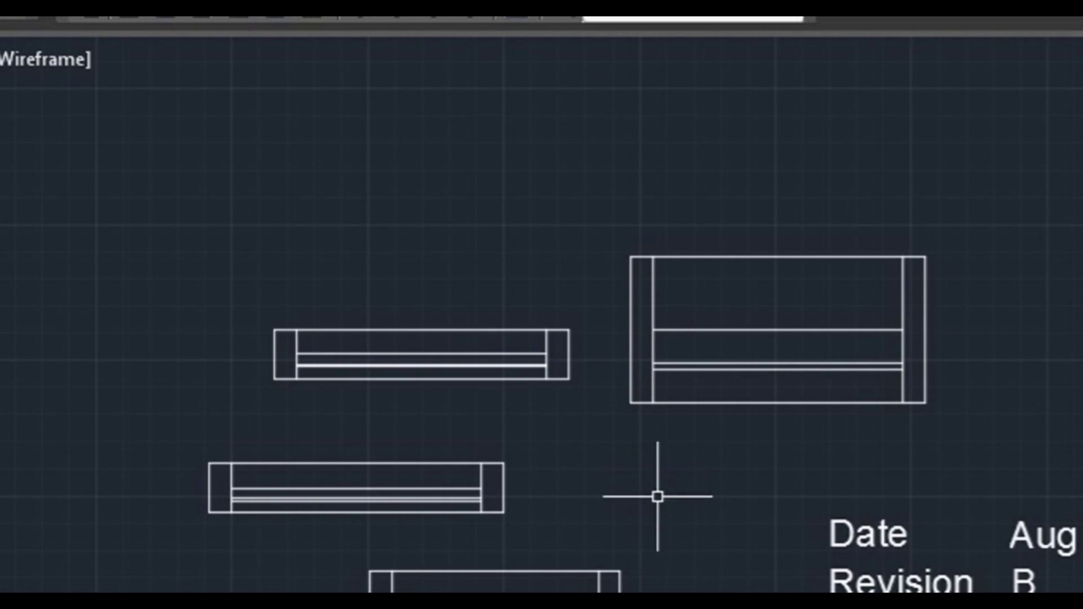
scroll(728, 511, down, 2)
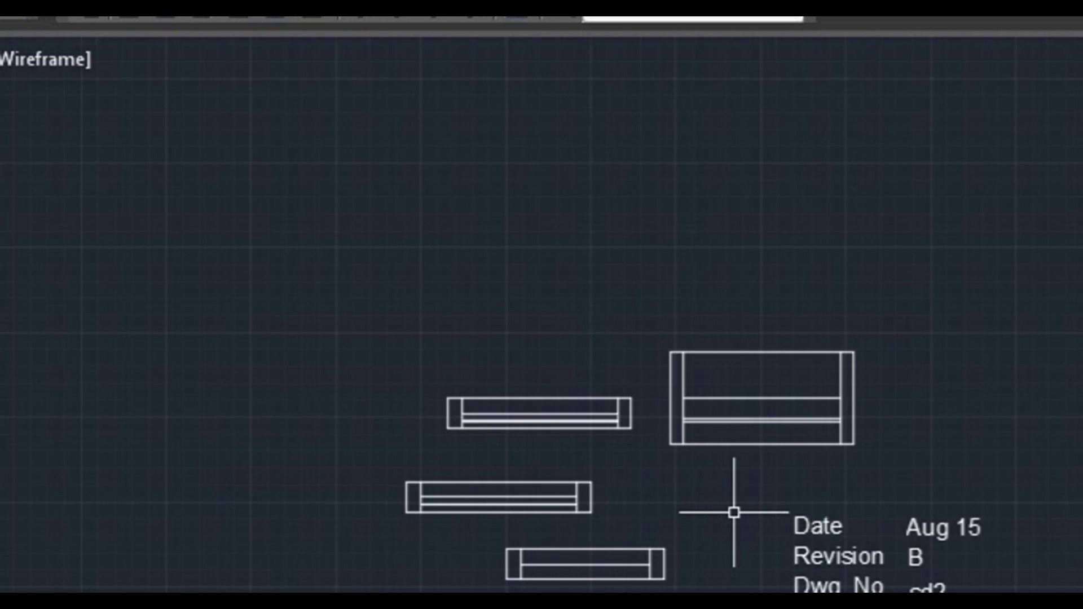
middle_drag(744, 510, 587, 483)
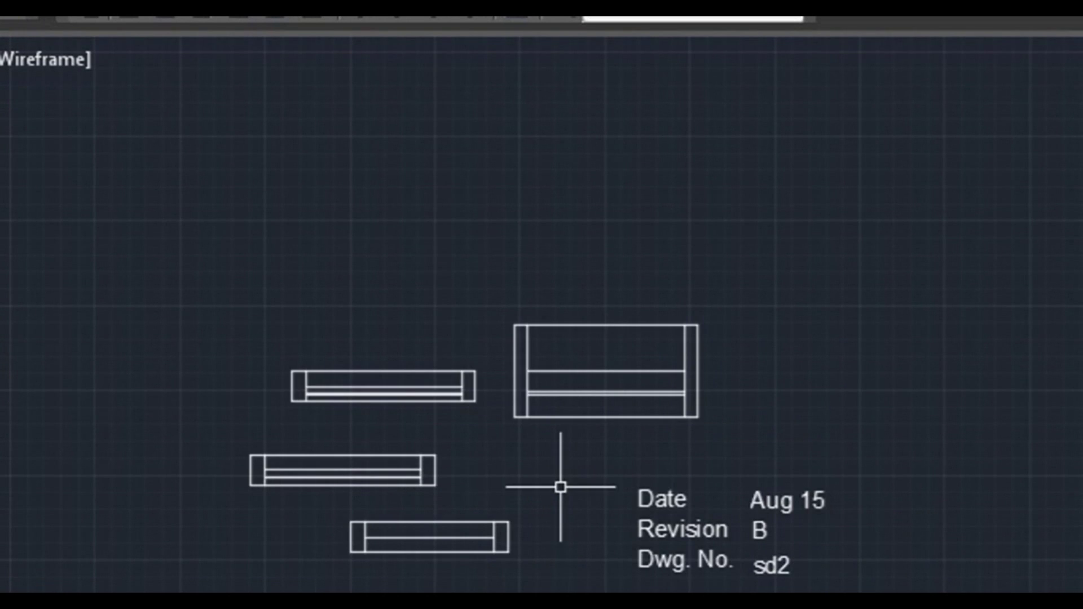
key(i)
key(Return)
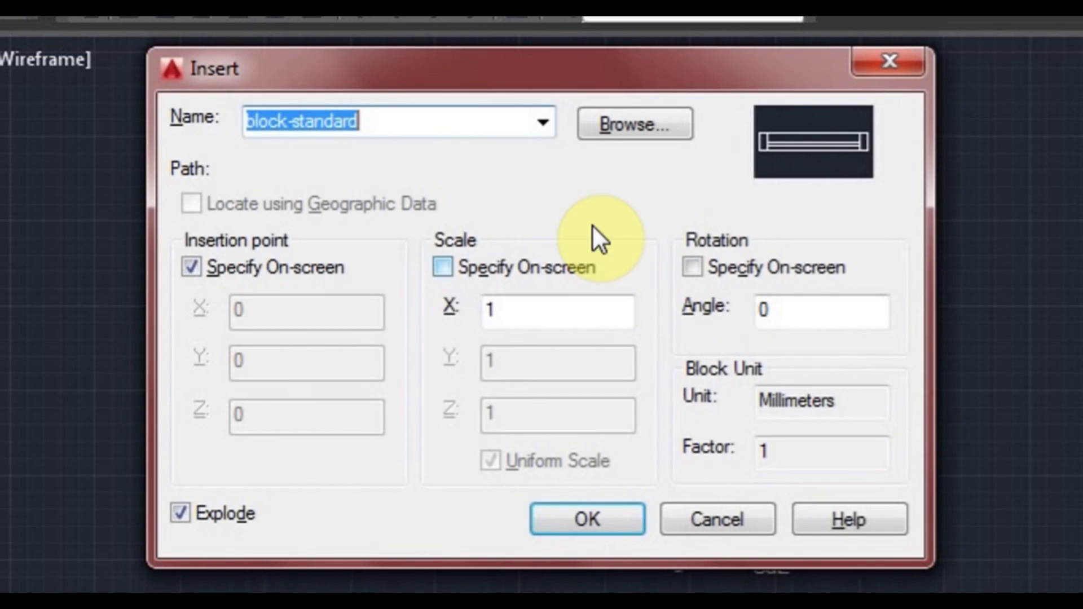
- Review the Insert block list, leave block-standard chosen, and cancel without adding a block
click(544, 126)
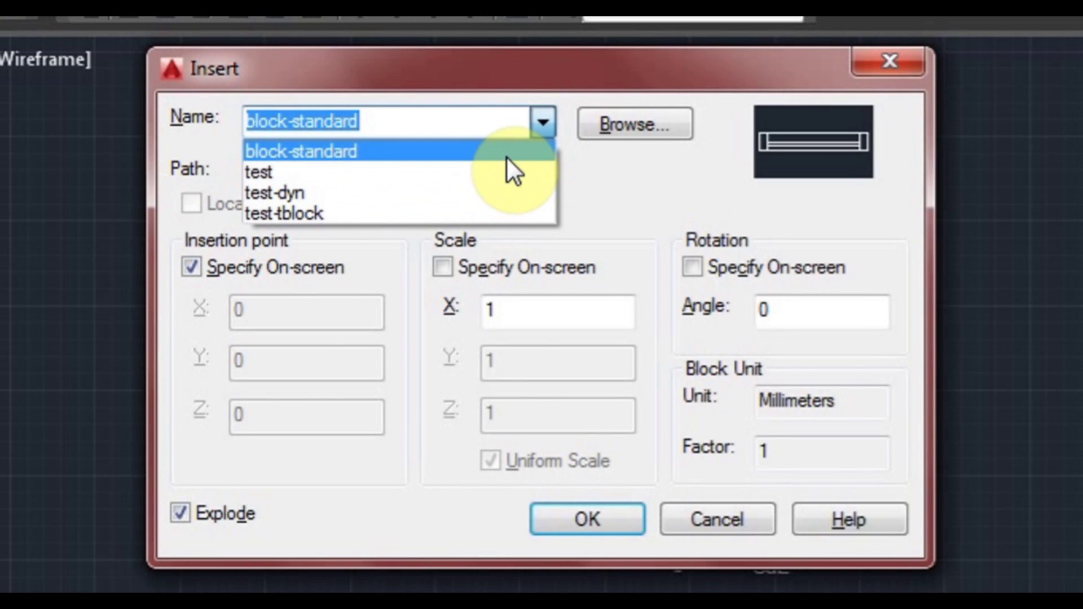
click(604, 160)
click(698, 517)
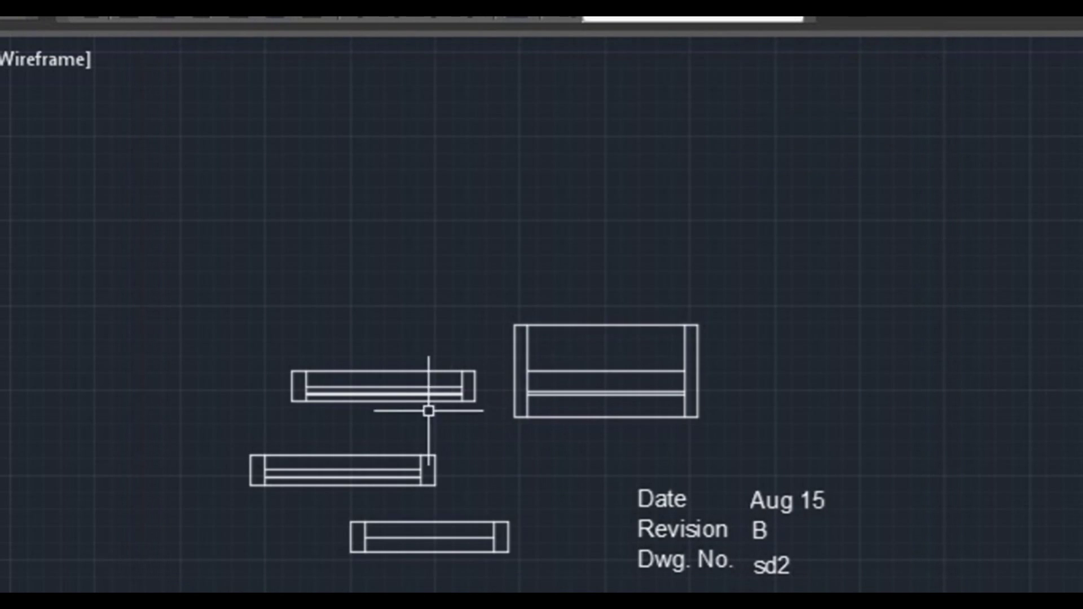
middle_drag(429, 410, 481, 374)
scroll(445, 370, up, 2)
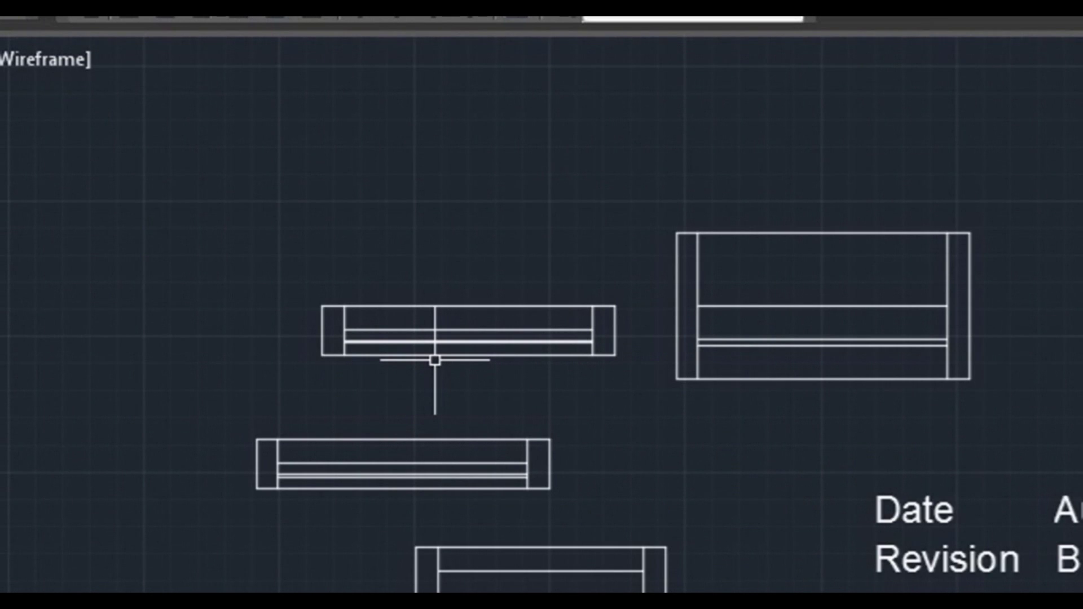
- Start WBLOCK with W and choose block-standard as the source block
text(w)
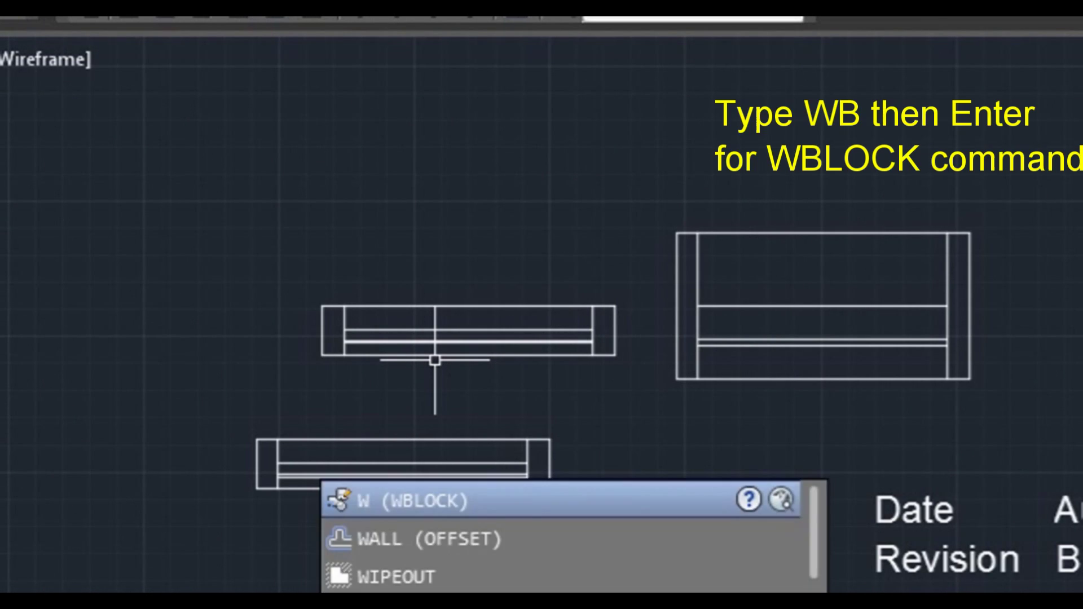
key(Return)
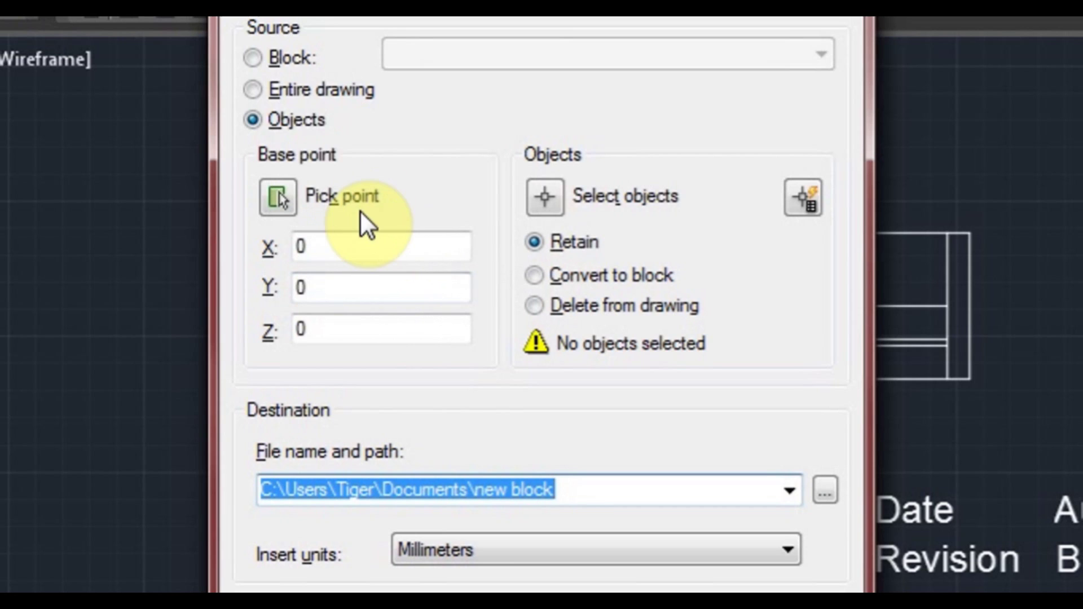
click(496, 58)
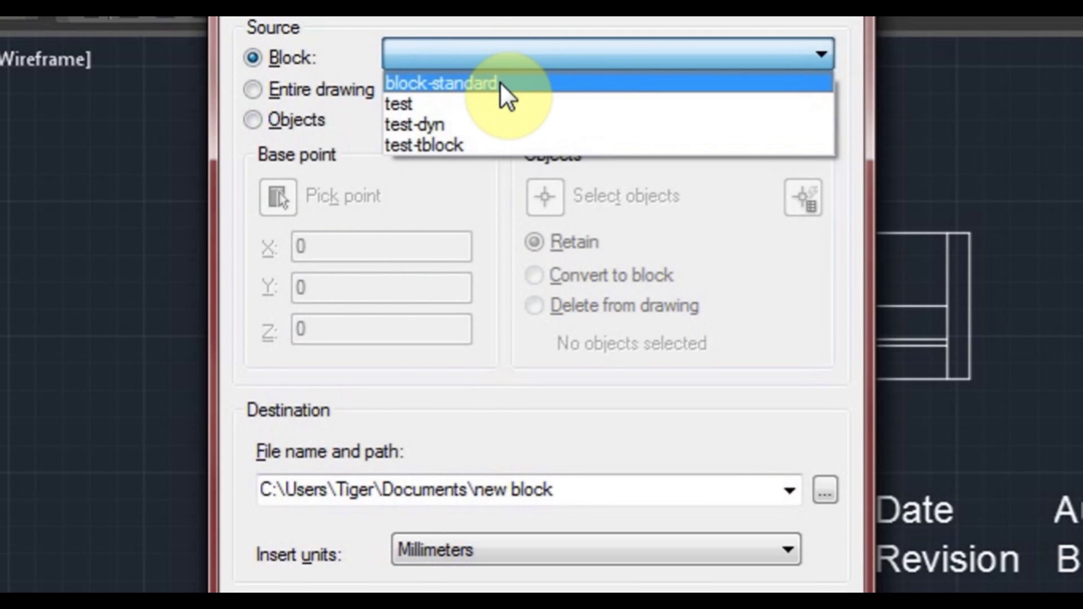
click(500, 82)
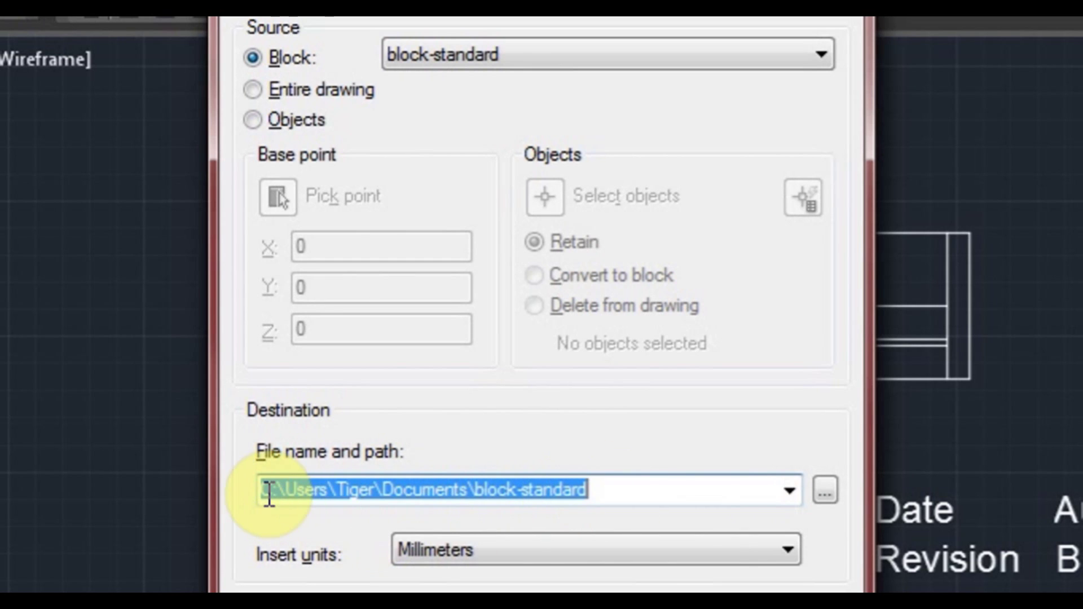
- Save block-standard to Desktop\block-standard.dwg with Millimeters insert units
click(825, 490)
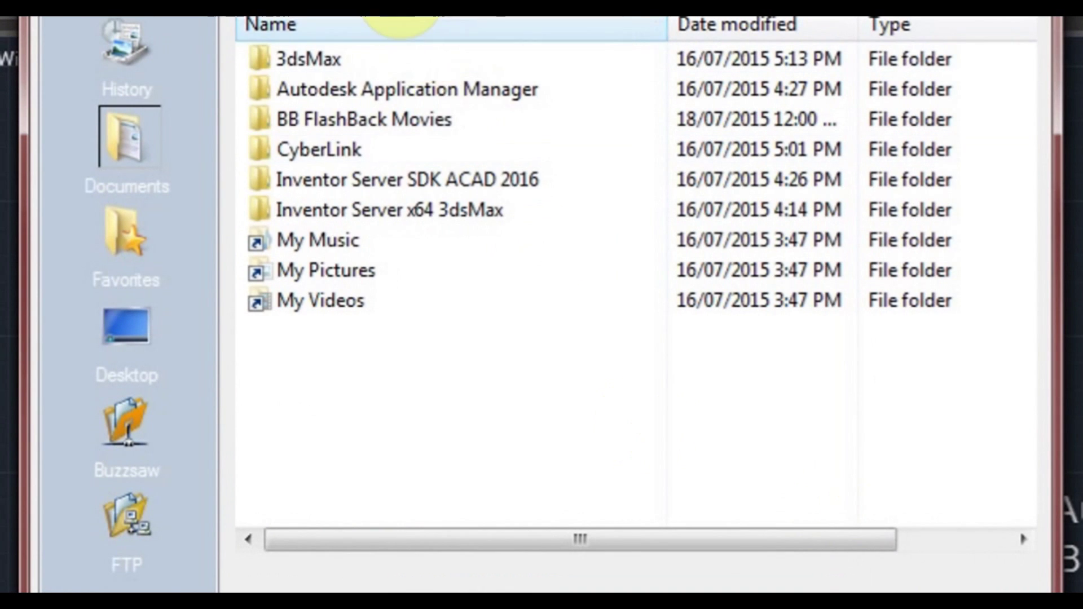
click(397, 8)
click(382, 21)
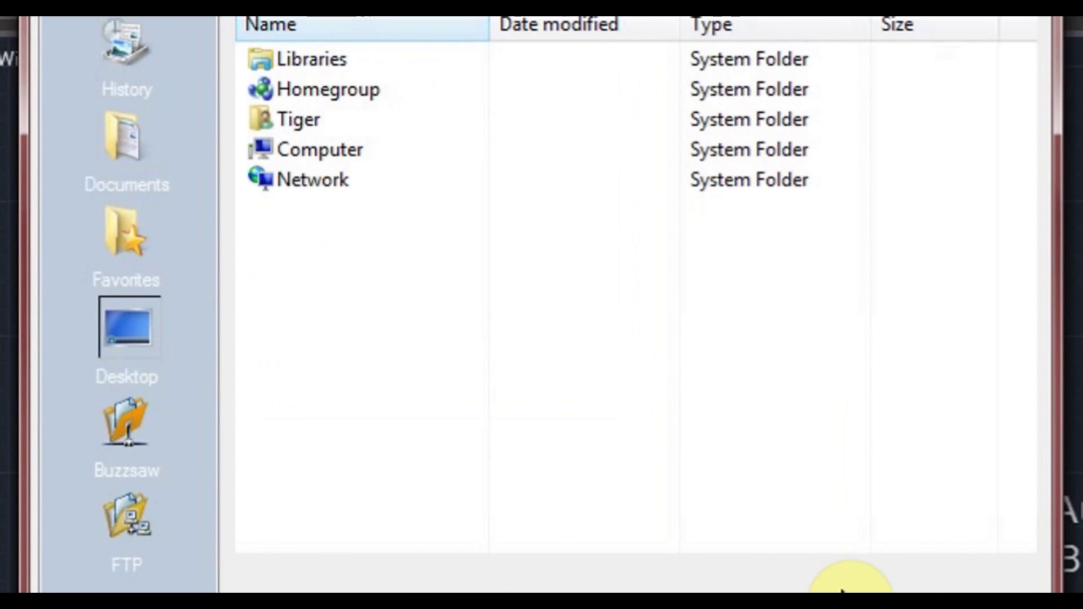
click(954, 591)
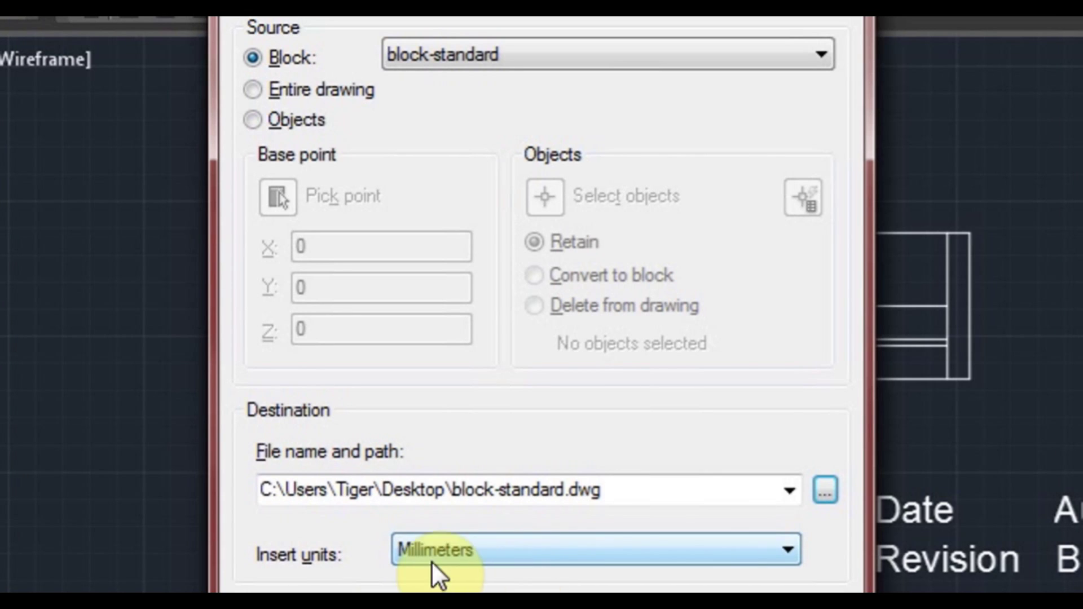
click(451, 589)
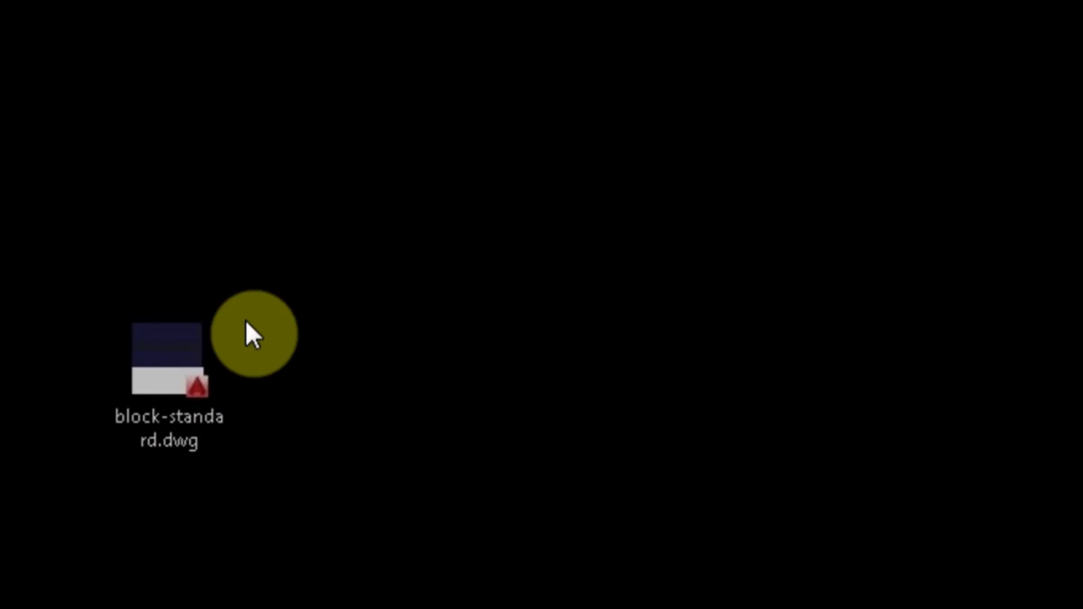
- Open block-standard.dwg from the Desktop and bring its geometry into view
double_click(370, 340)
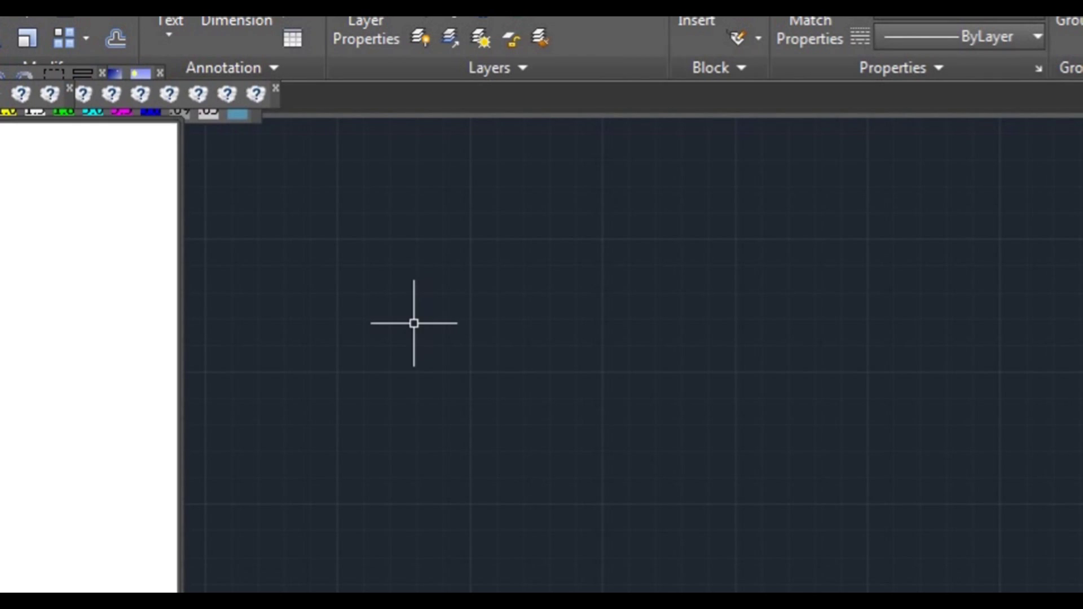
scroll(556, 428, down, 5)
scroll(559, 433, down, 2)
middle_drag(534, 457, 691, 435)
- Select the two inner horizontal lines and the bottom edge to inspect them, then deselect
click(692, 419)
click(613, 444)
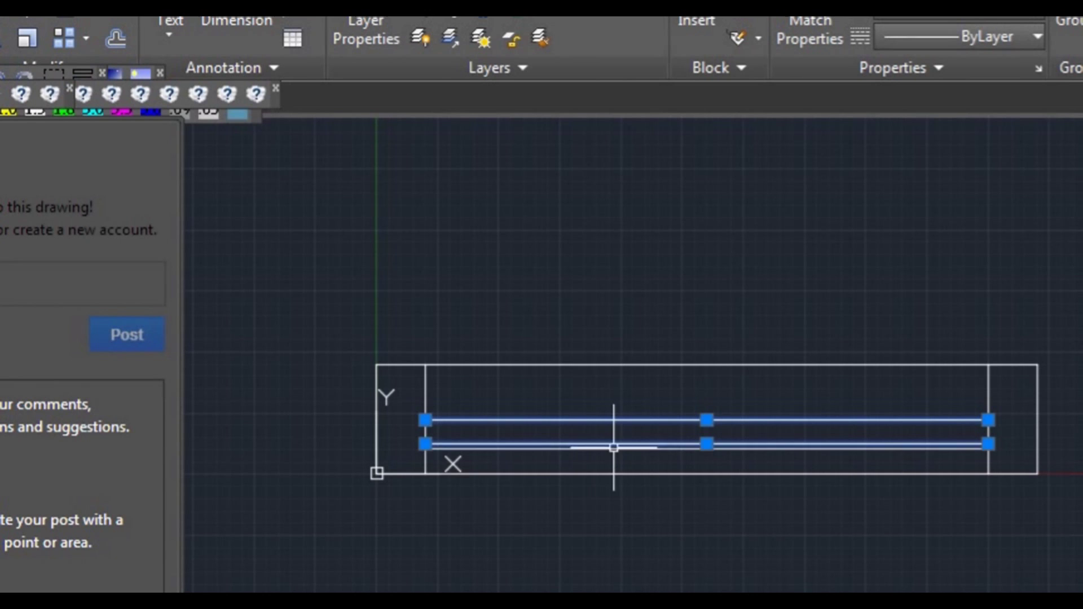
click(614, 473)
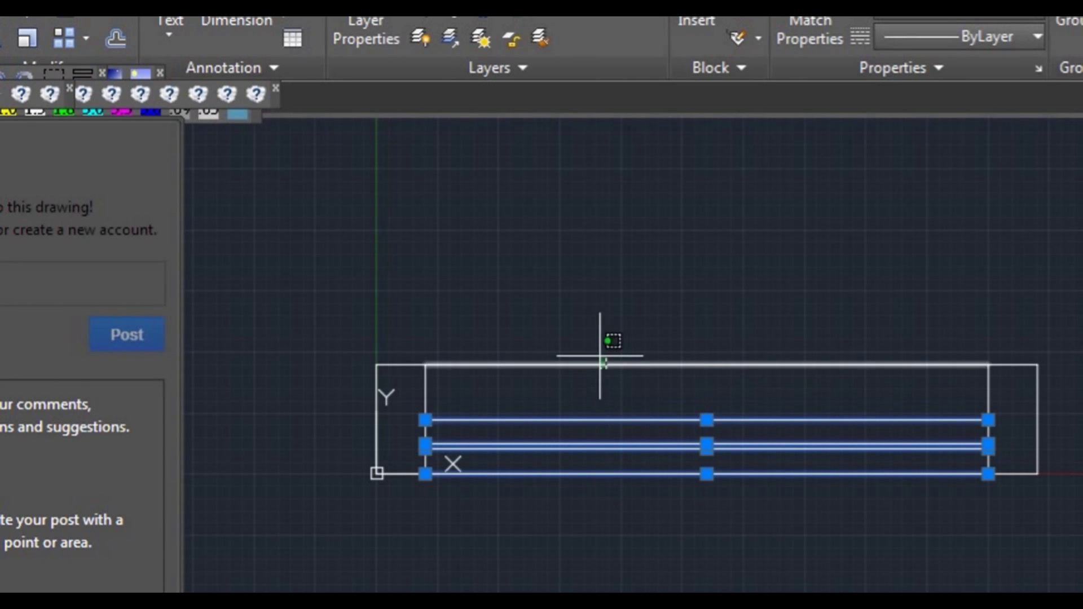
key(Escape)
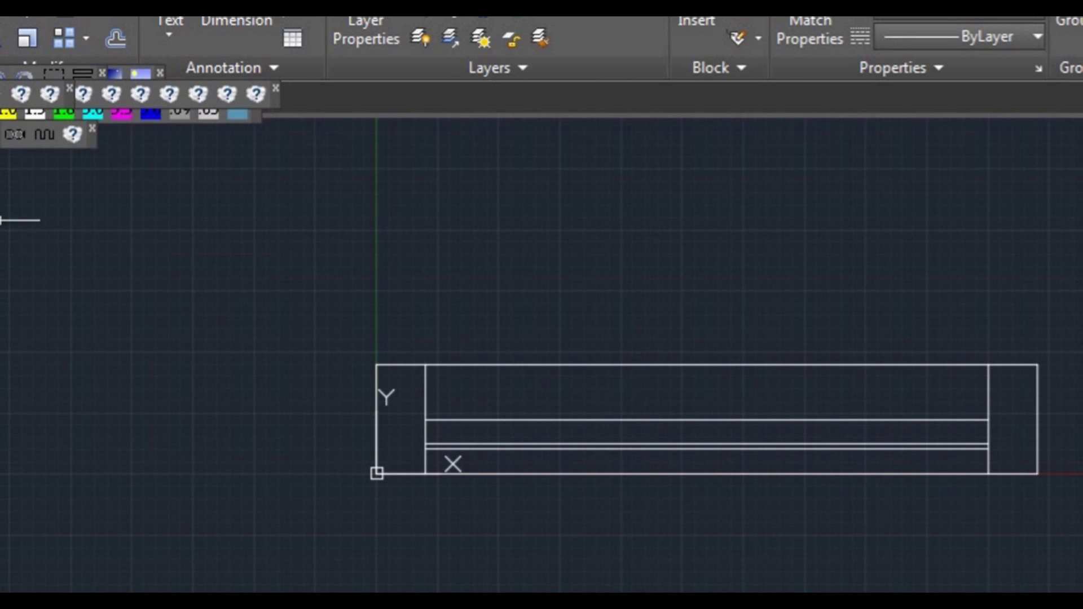
scroll(732, 382, down, 2)
scroll(722, 398, up, 2)
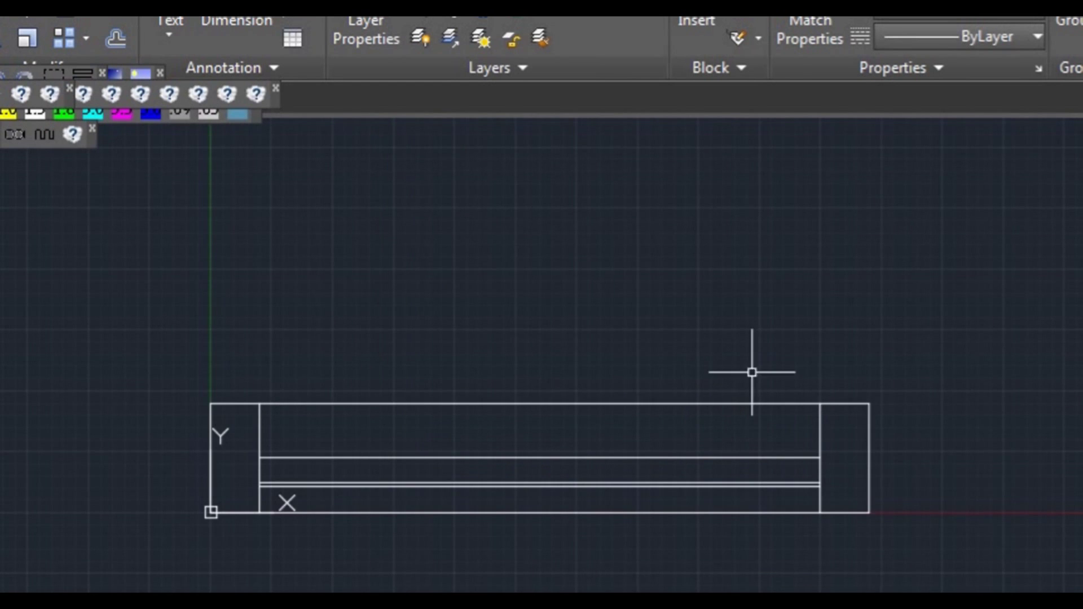
scroll(285, 357, down, 2)
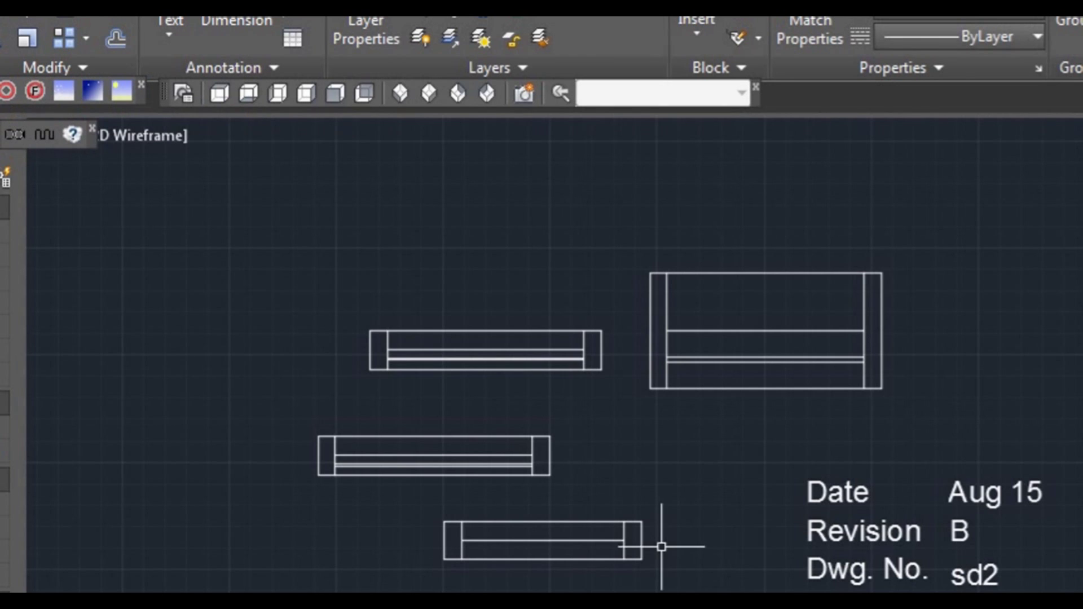
- Select the bottom block in the main drawing
mouse_move(706, 469)
middle_down()
mouse_move(624, 508)
mouse_move(675, 537)
mouse_move(503, 525)
middle_up()
click(503, 525)
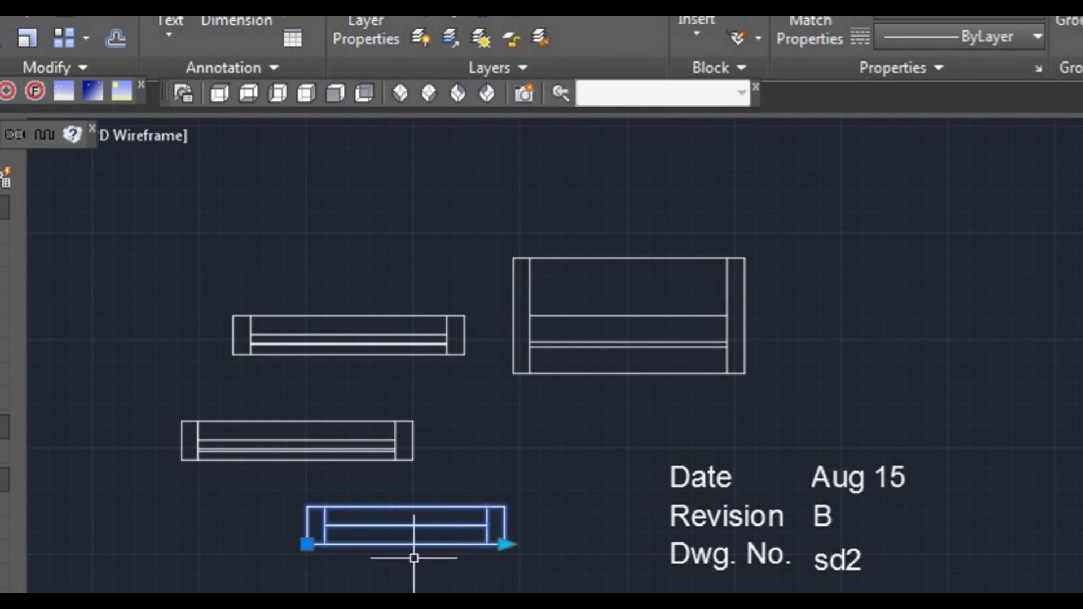
middle_drag(414, 556, 547, 527)
scroll(545, 530, up, 2)
key(Escape)
click(545, 530)
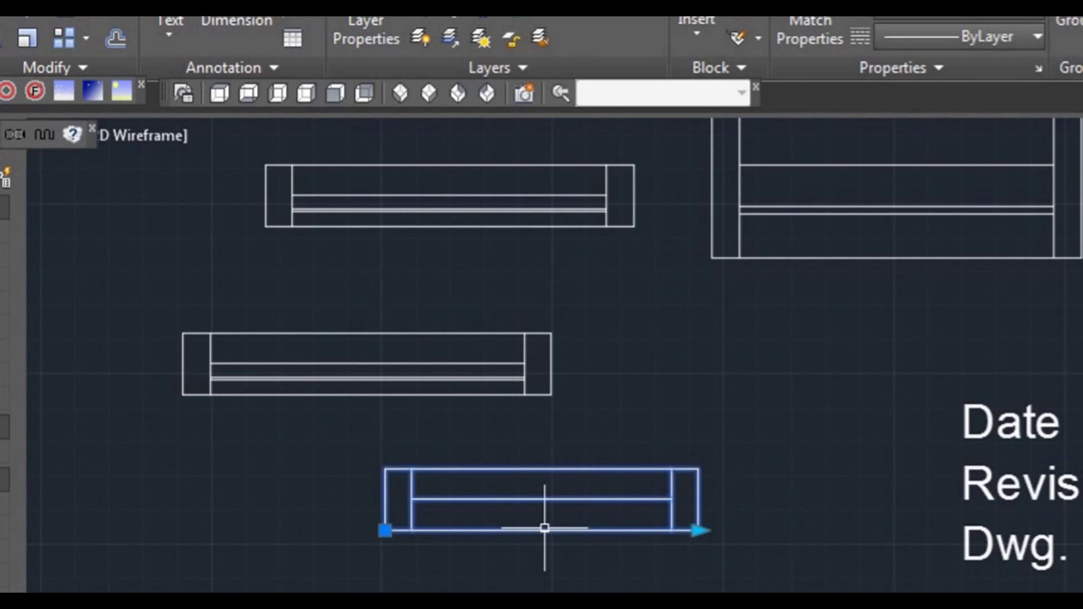
- LIST the block to confirm it is test-dyn, then start WBLOCK
text(li)
key(Return)
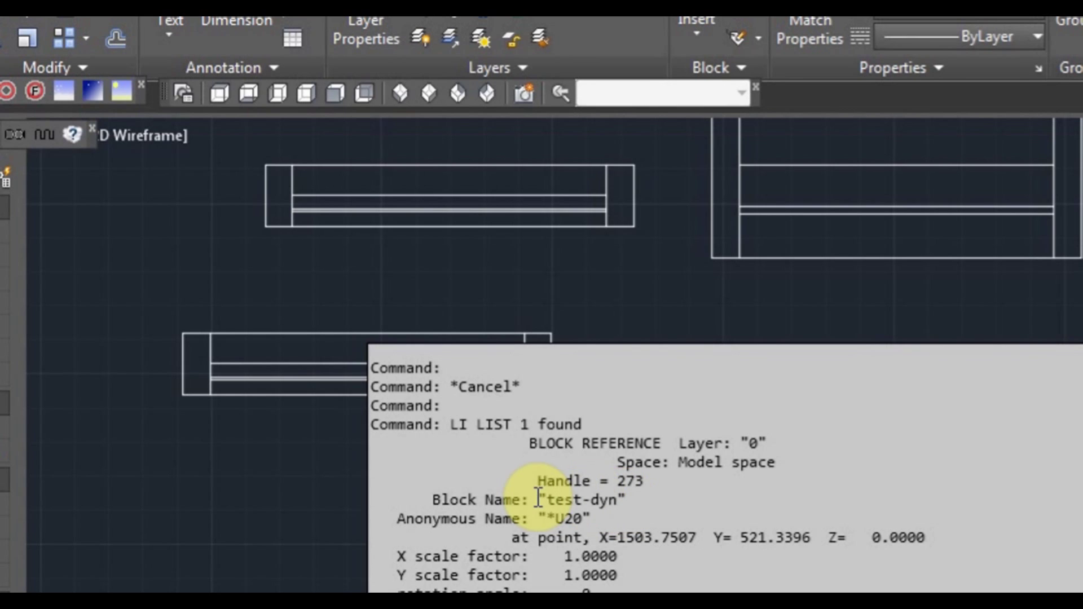
key(F2)
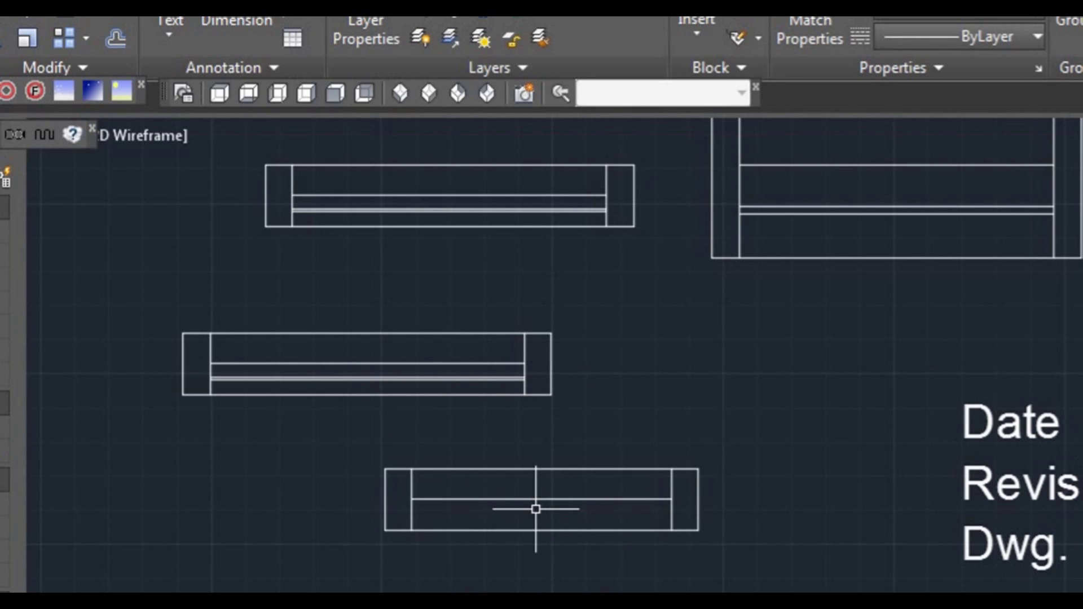
text(w)
key(Return)
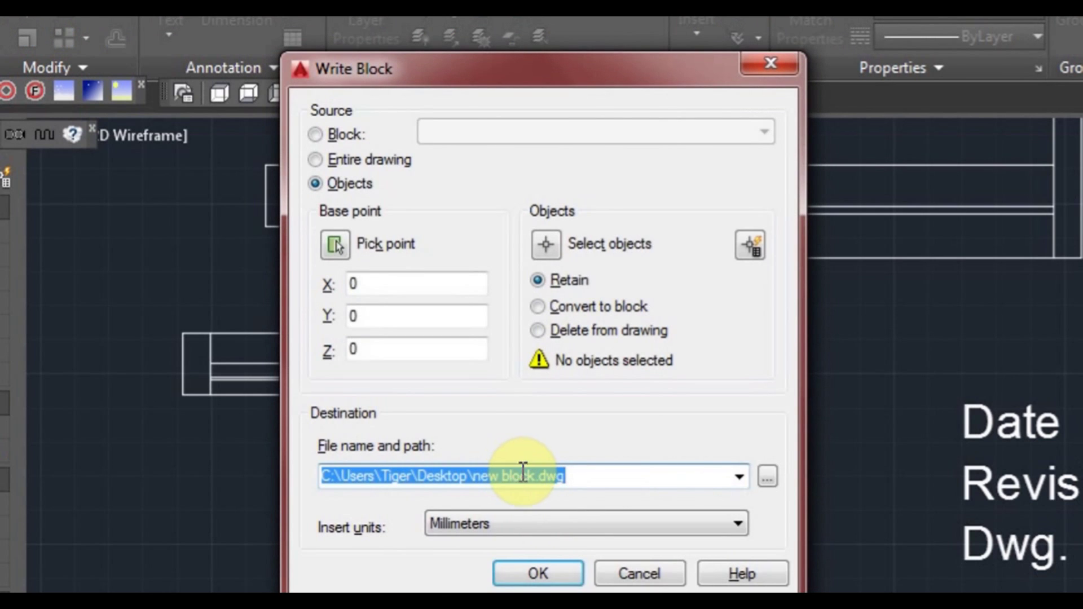
- Write the existing test-dyn block out as test-dyn.dwg on the Desktop
click(354, 133)
click(439, 133)
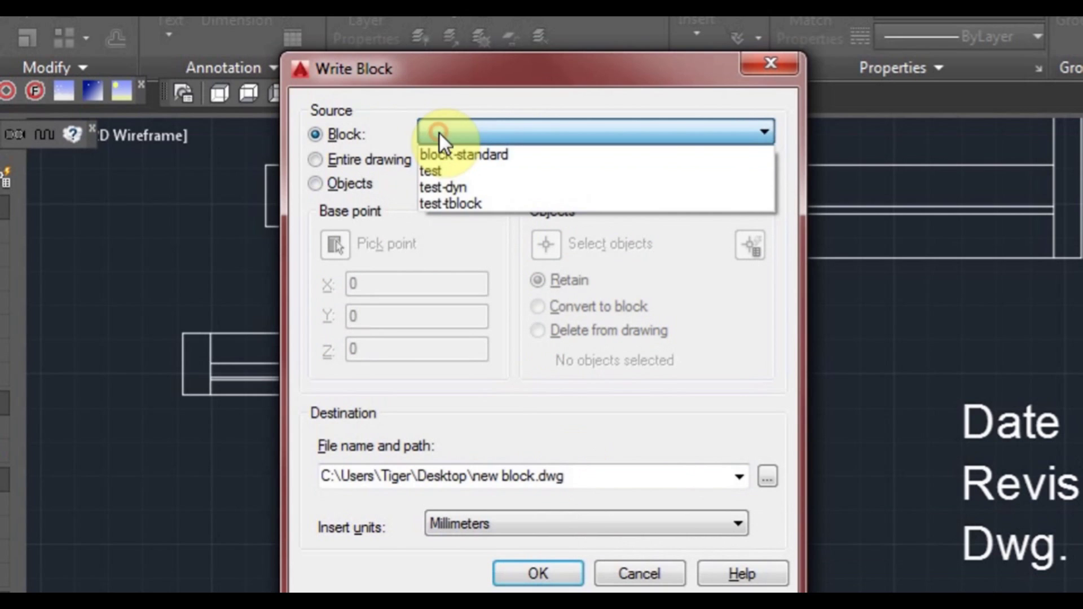
click(457, 187)
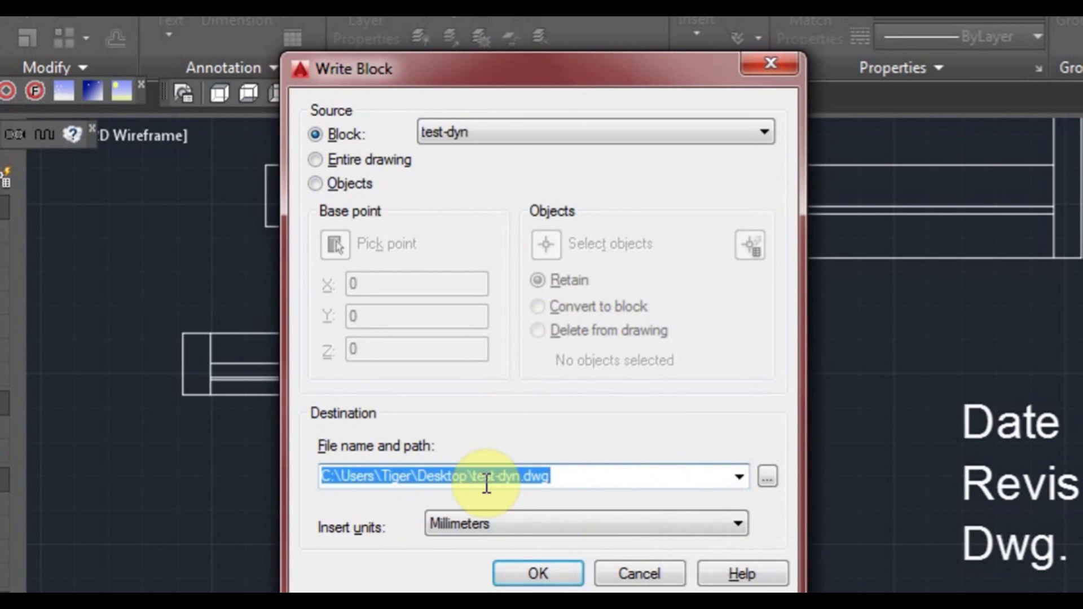
click(544, 571)
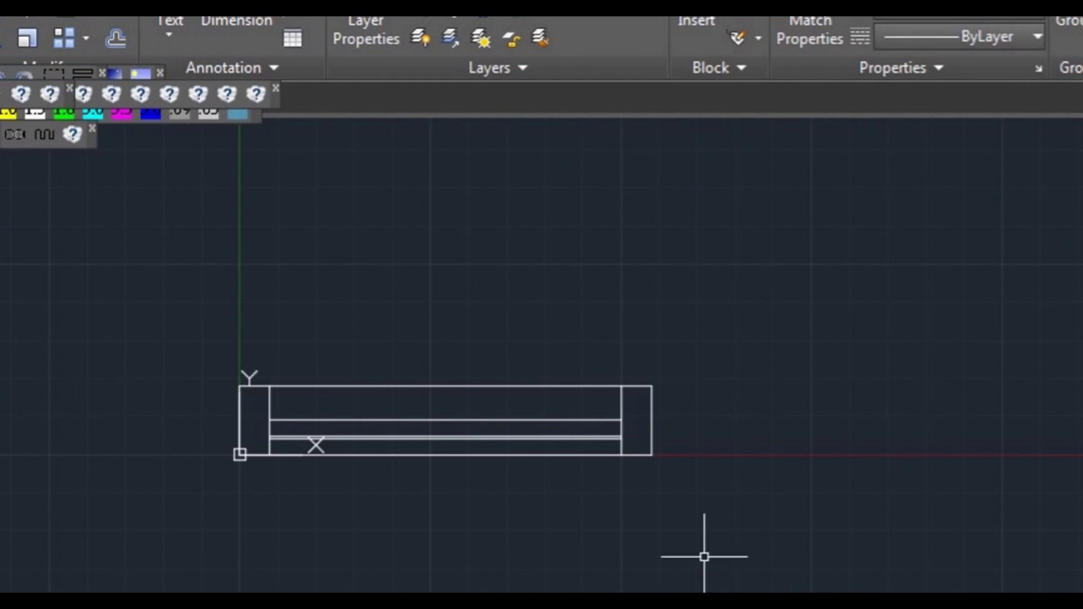
scroll(665, 513, down, 2)
- Insert Desktop\test-dyn.dwg as a block with Explode unchecked
middle_drag(796, 476, 627, 523)
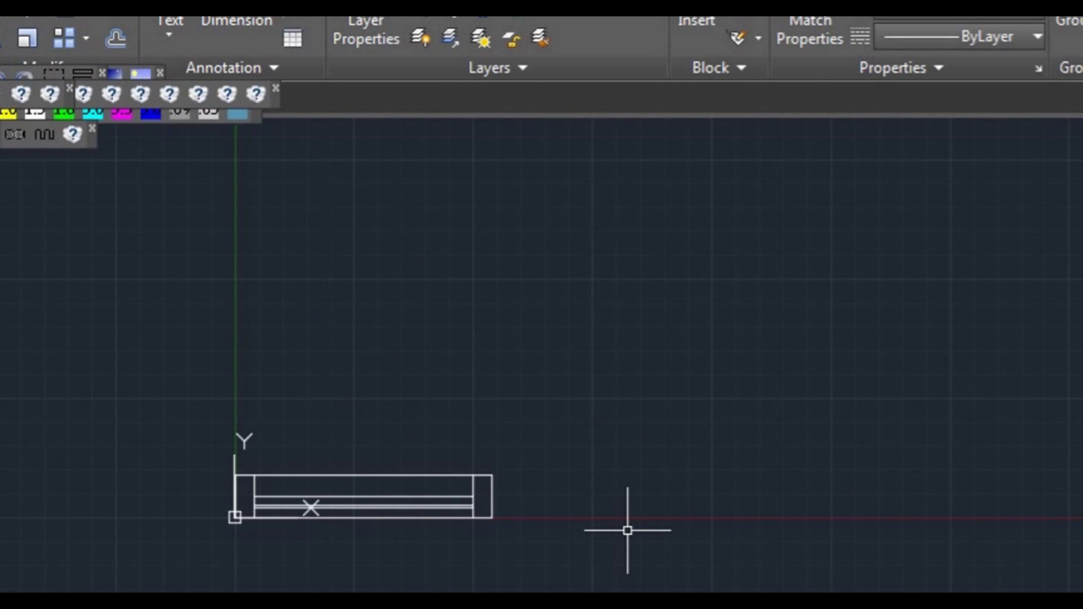
text(i)
key(Return)
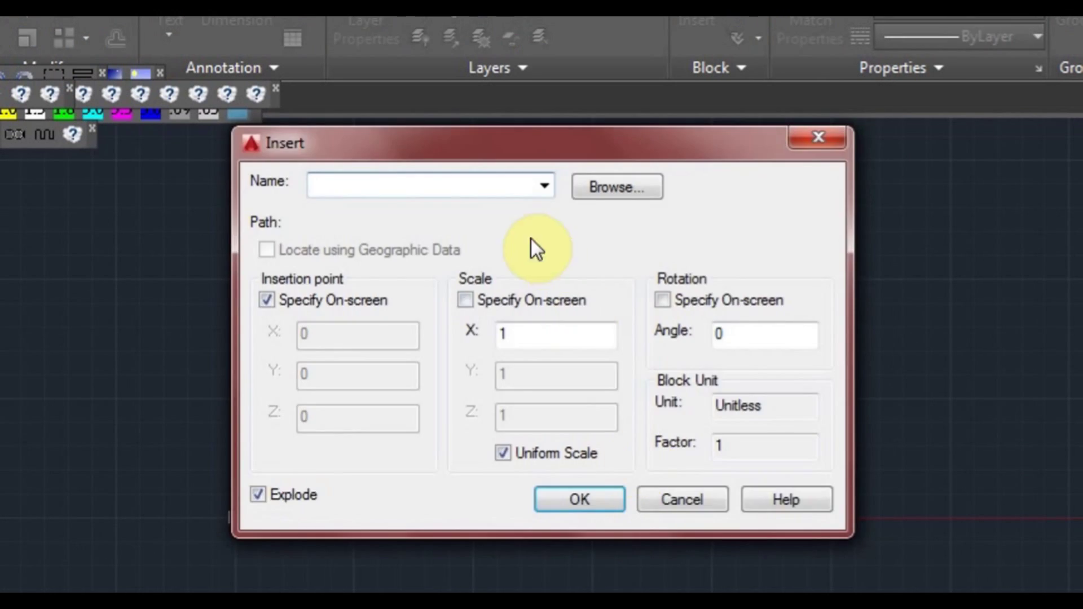
click(616, 186)
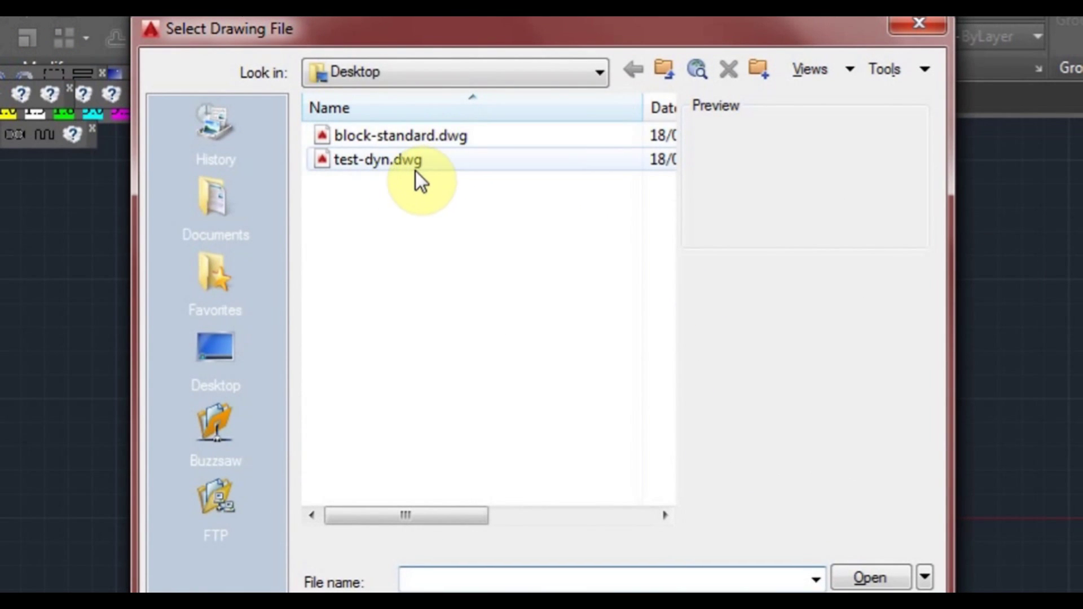
click(394, 163)
click(889, 578)
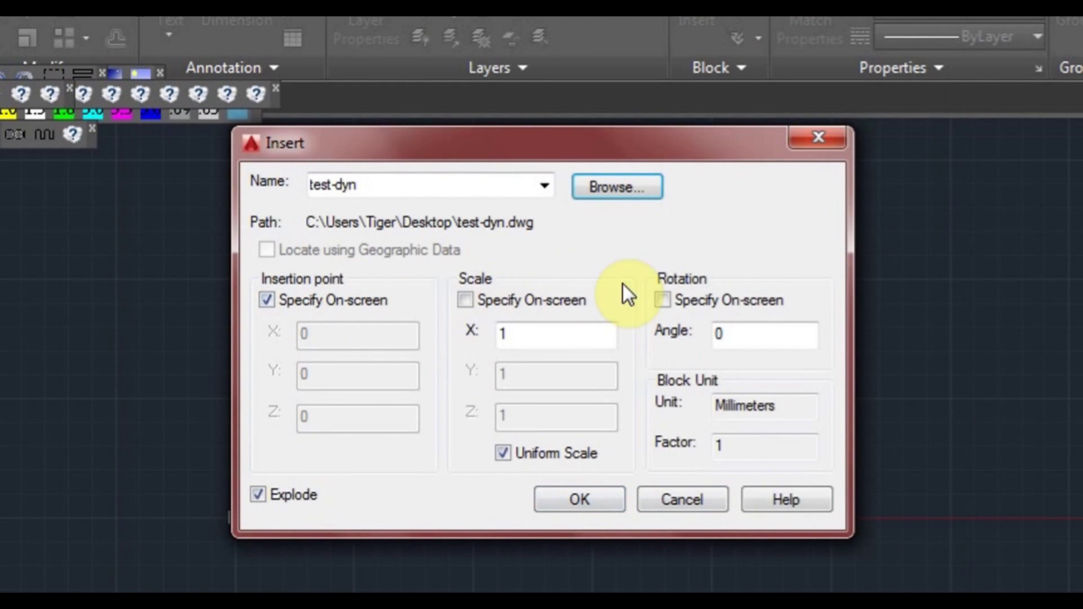
click(302, 495)
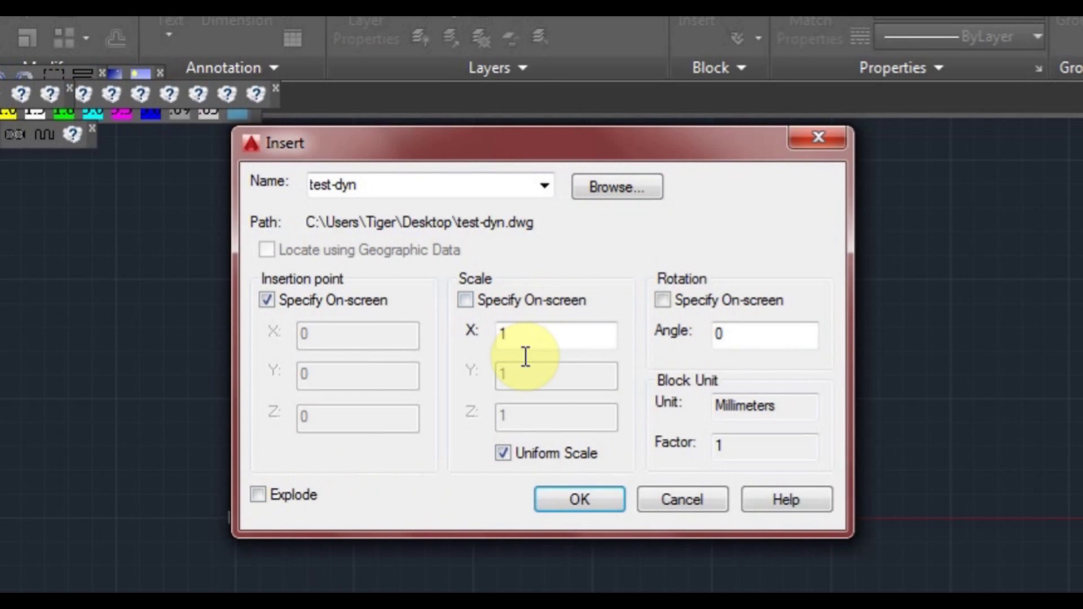
click(574, 498)
- Place test-dyn right of the existing block and grab its right-end stretch grip
click(548, 514)
click(793, 514)
click(806, 513)
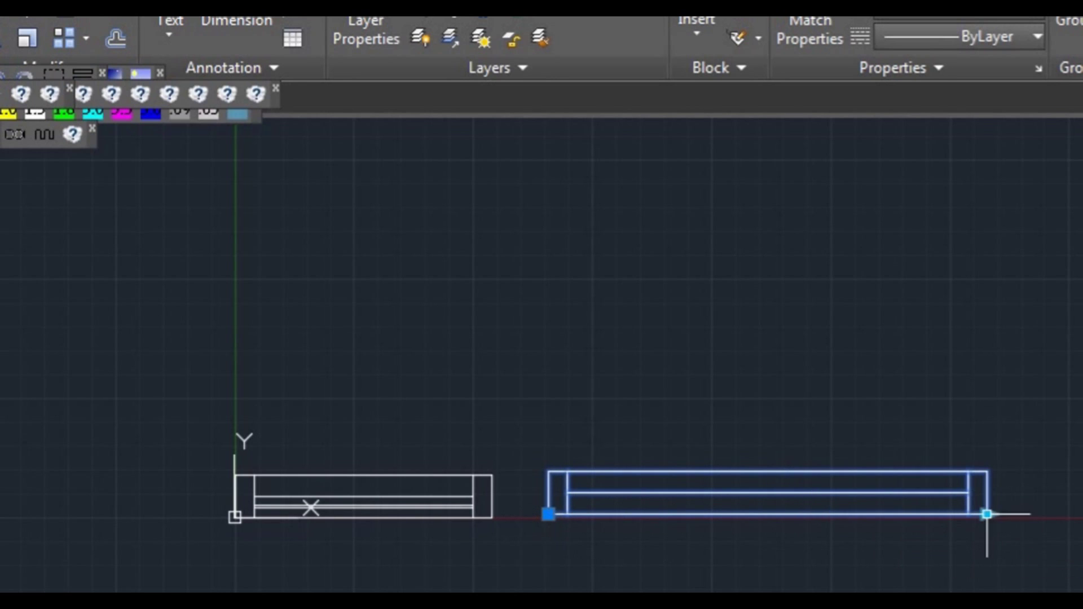
- Stretch test-dyn shorter than the neighbouring block, then review both blocks
click(716, 547)
key(Escape)
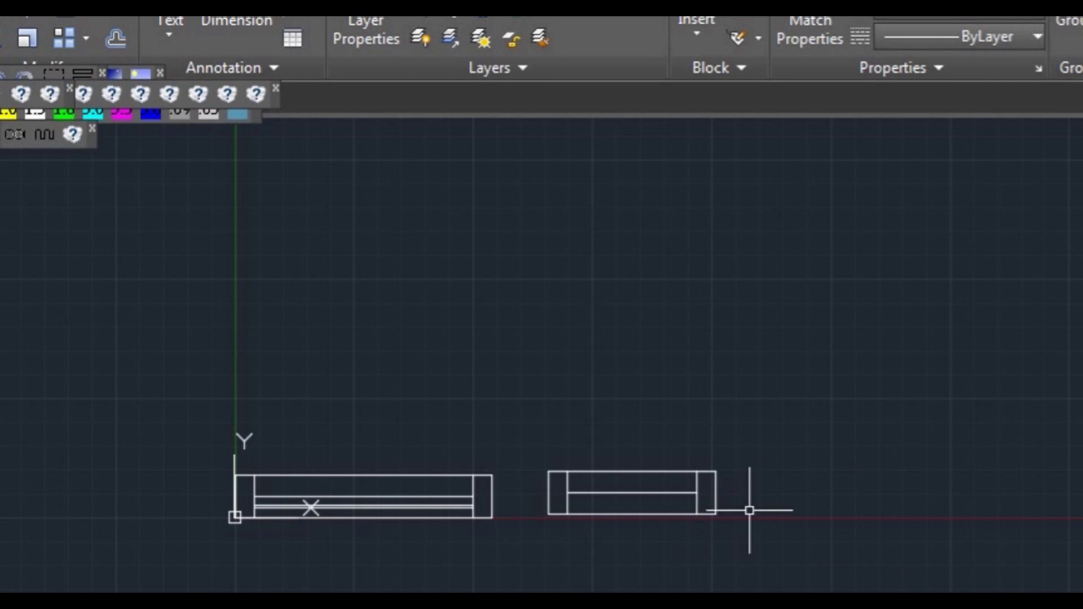
scroll(756, 516, down, 2)
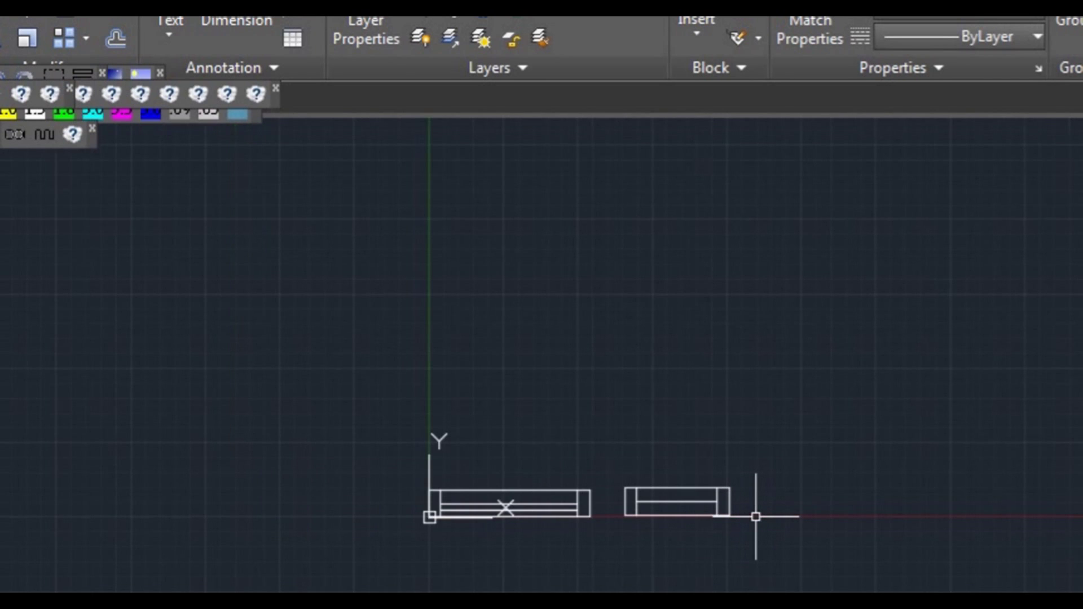
middle_drag(756, 532, 716, 506)
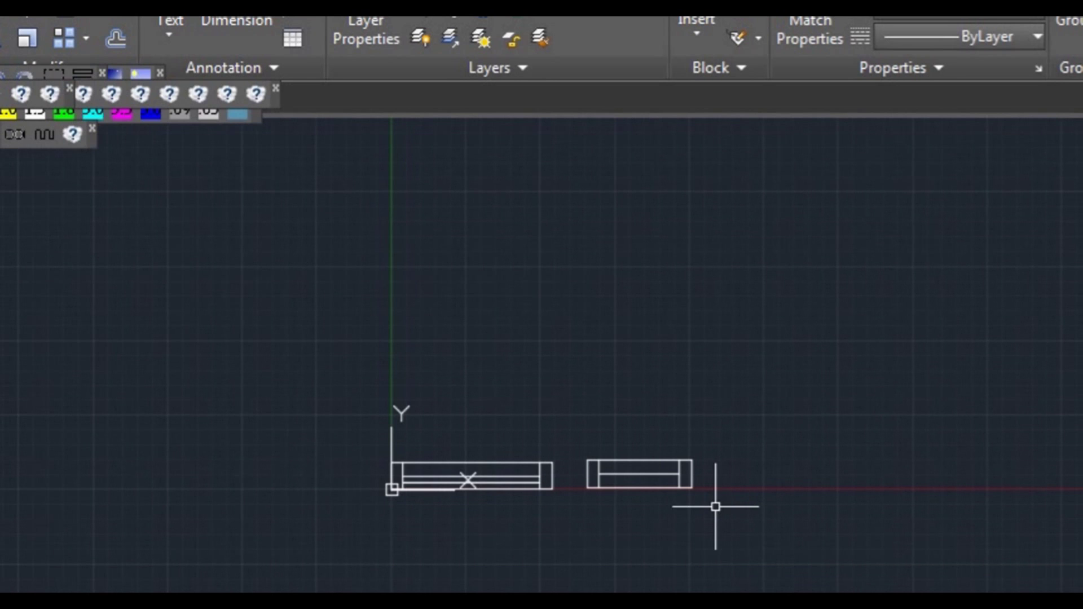
scroll(683, 471, up, 2)
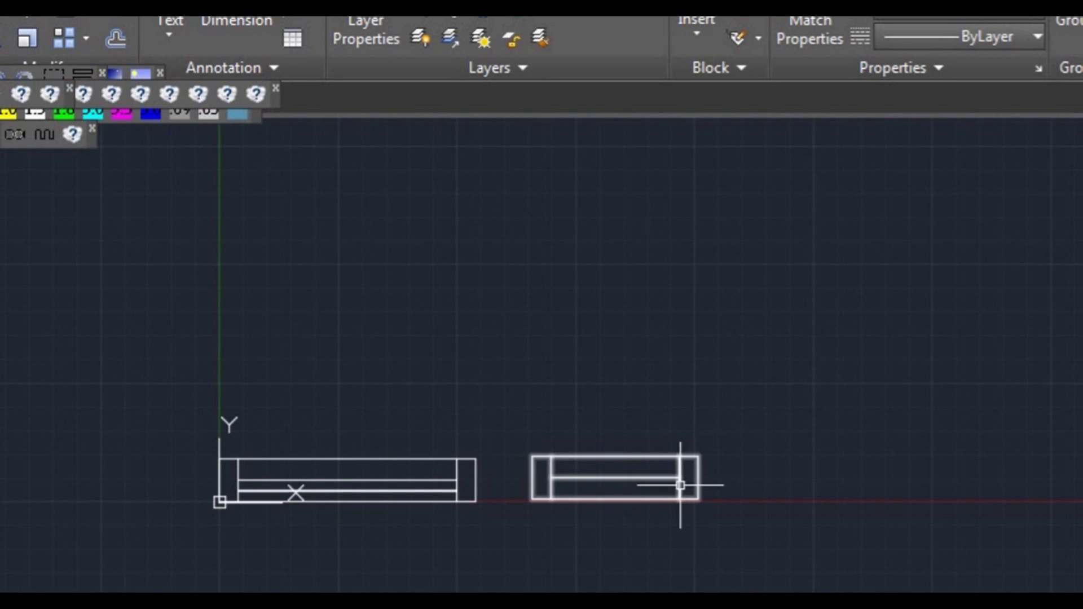